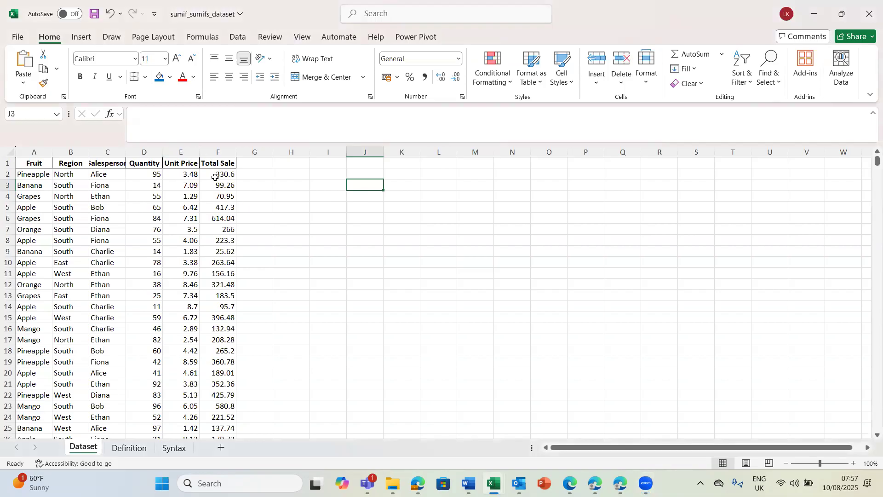
Step: Autofit the width of every column on the Dataset sheet to its contents
{"action": "left_click", "coordinate": [9, 151]}
{"action": "double_click", "coordinate": [51, 152]}
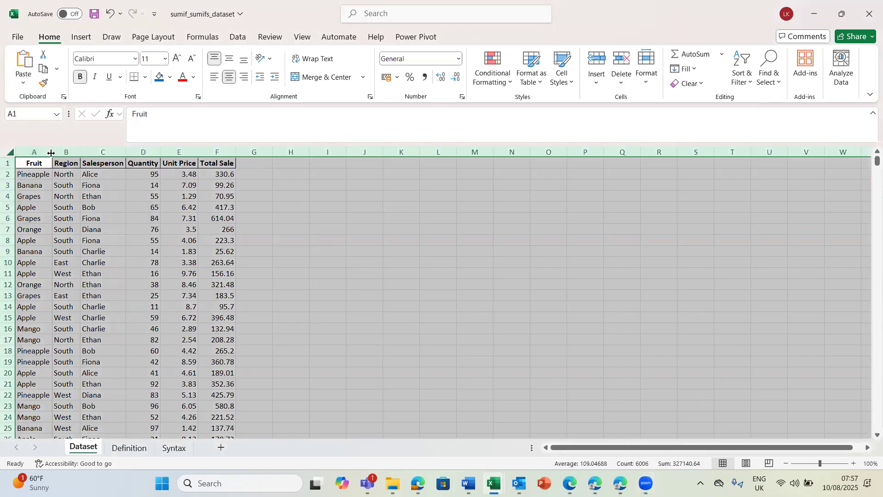
{"action": "left_click", "coordinate": [323, 198]}
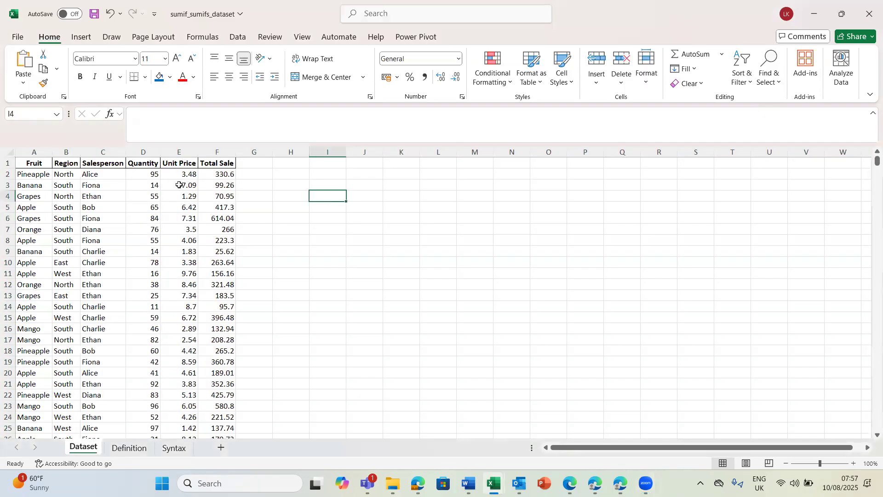
{"action": "left_click", "coordinate": [26, 177]}
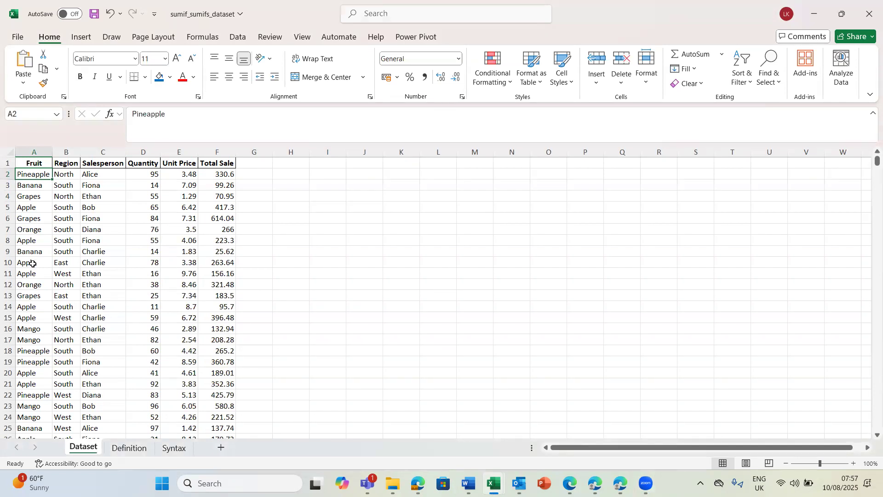
Step: Enter the label "Pivot table" in cell I4 beside the sales data
{"action": "left_click", "coordinate": [342, 192]}
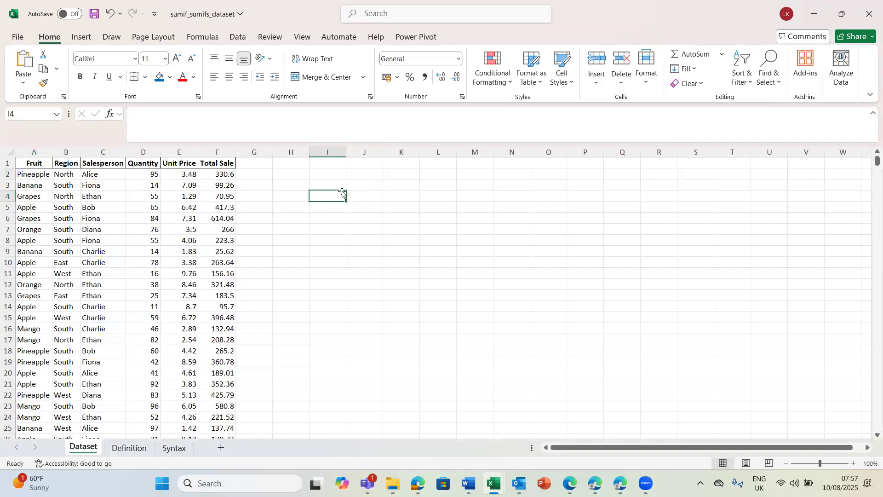
{"action": "type", "text": "Pv"}
{"action": "key", "text": "BackSpace"}
{"action": "key", "text": "BackSpace"}
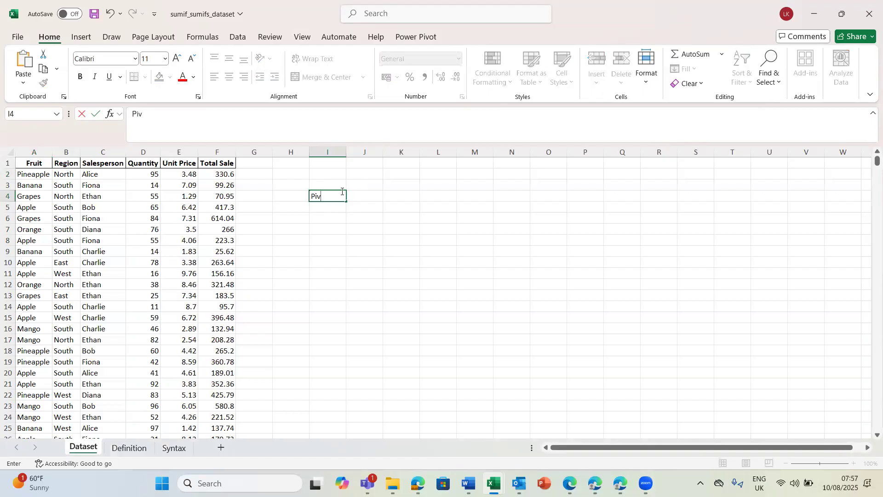
{"action": "type", "text": "ot table"}
{"action": "key", "text": "Return"}
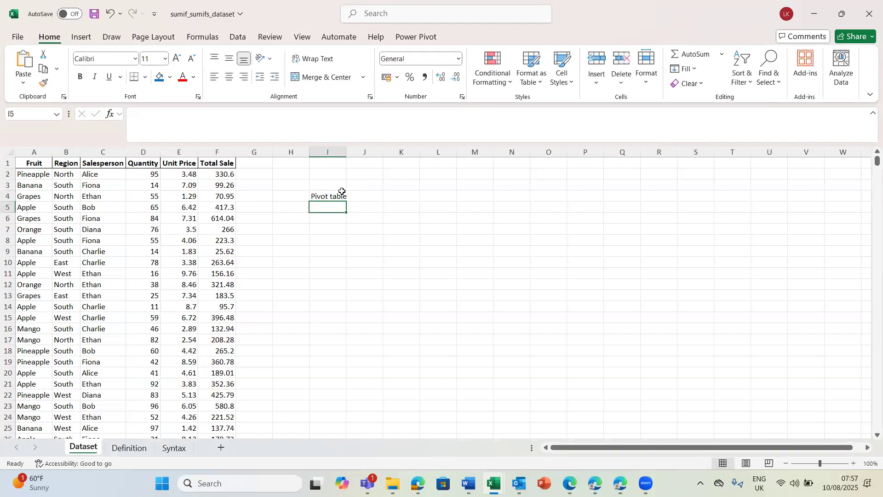
Step: Enter "Groupby Function" in cell I5, directly below the pivot table label
{"action": "type", "text": "Groupby Function"}
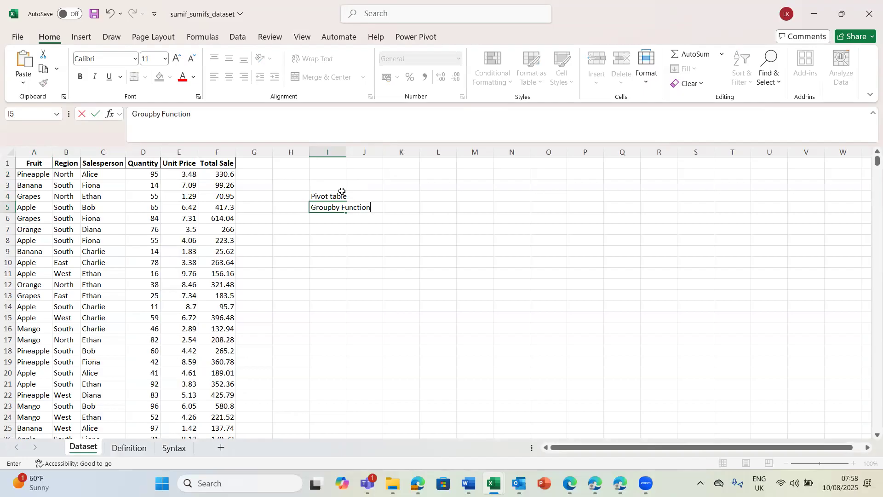
{"action": "key", "text": "Return"}
Step: Enter "Sumif Function" in cell I6 and make it bold
{"action": "type", "text": "S"}
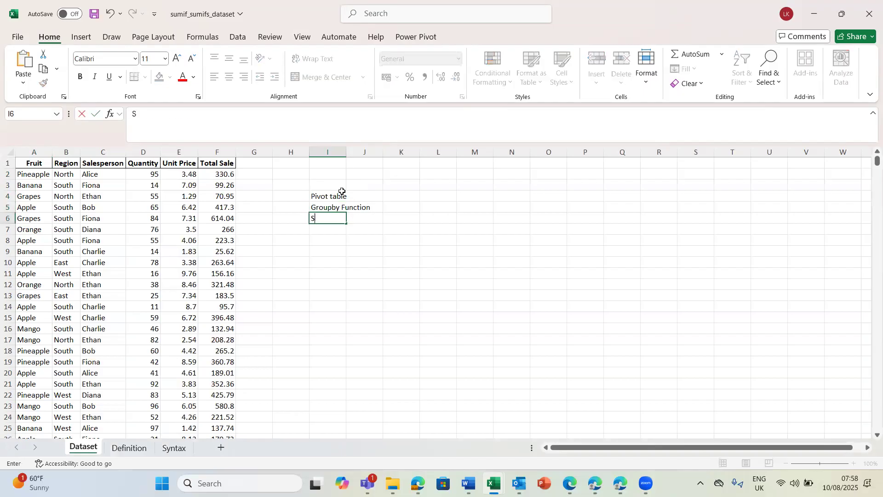
{"action": "type", "text": "umif Function"}
{"action": "key", "text": "Return"}
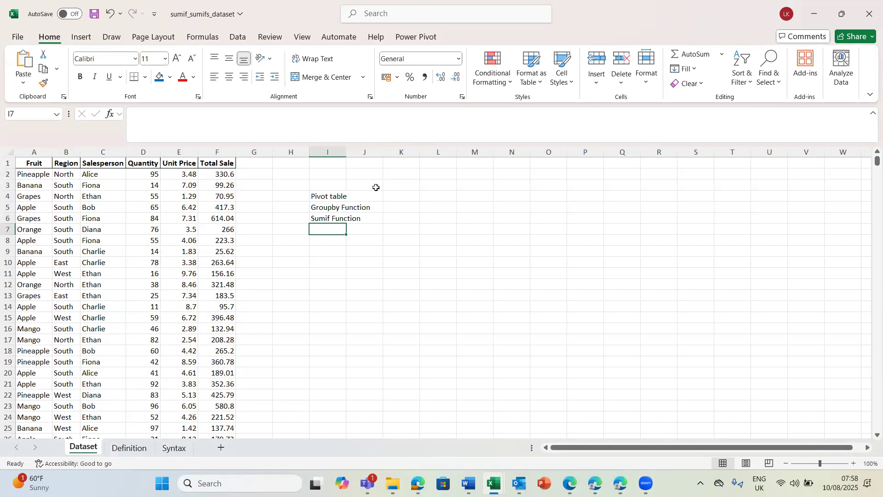
{"action": "left_click", "coordinate": [324, 219]}
{"action": "key", "text": "ctrl+b"}
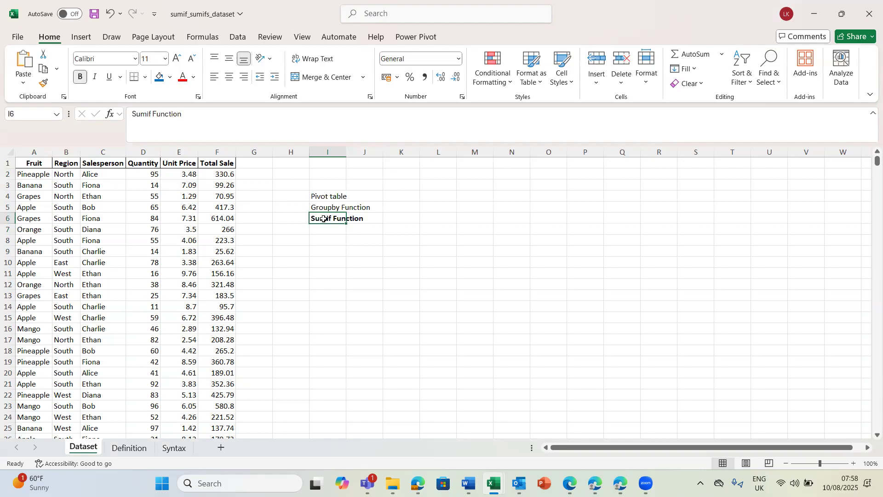
{"action": "left_click", "coordinate": [324, 260]}
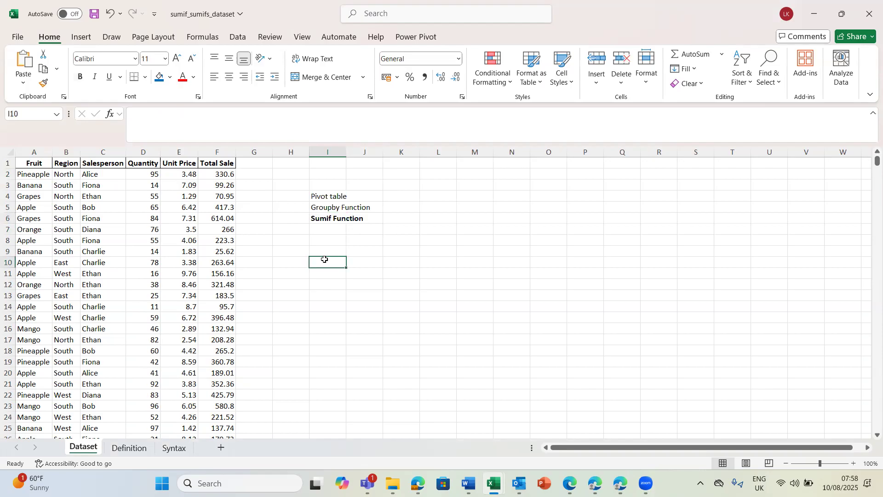
Step: Review the SUMIF definition on the Definition sheet and relate it to the Banana rows and Total Sale column in the dataset
{"action": "left_click", "coordinate": [326, 220]}
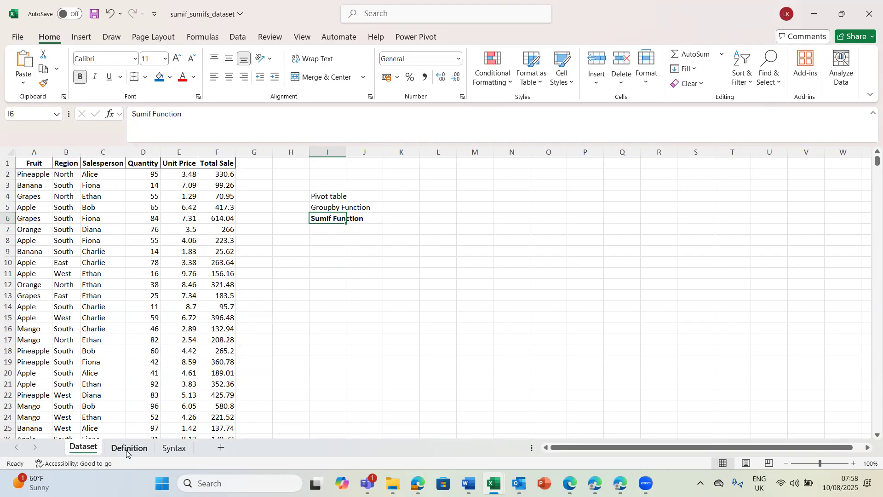
{"action": "left_click", "coordinate": [129, 448]}
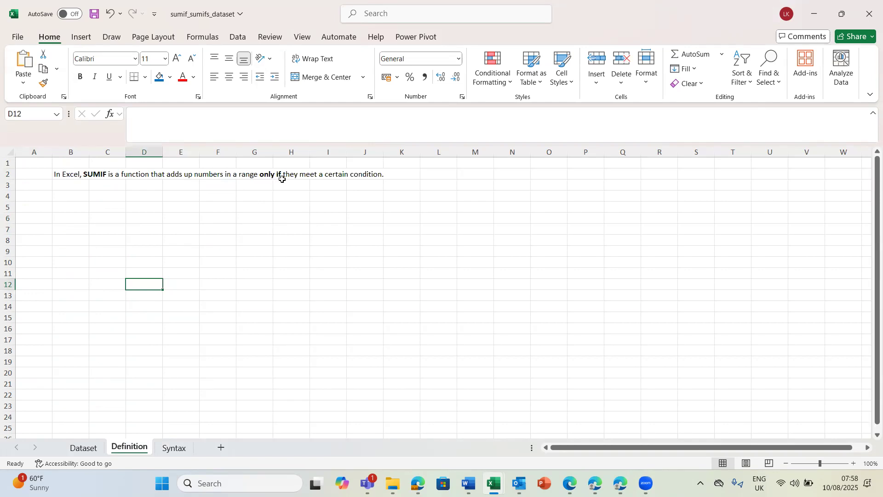
{"action": "left_click", "coordinate": [324, 175]}
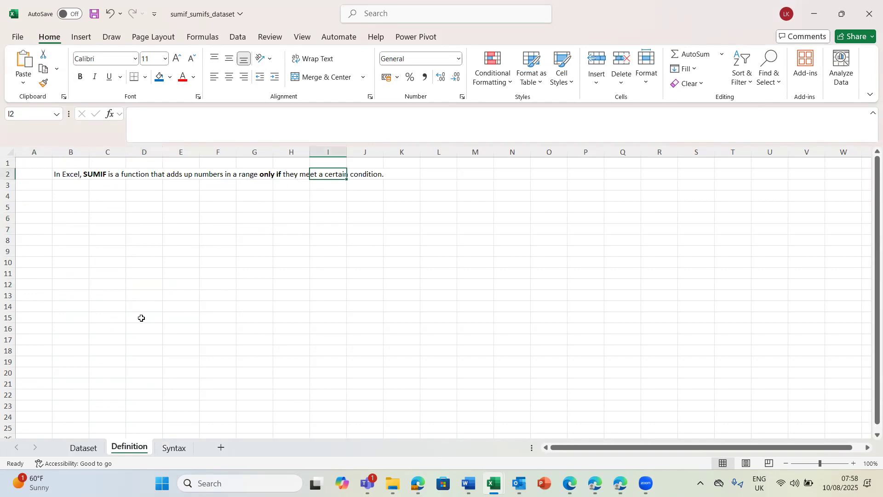
{"action": "left_click", "coordinate": [83, 448]}
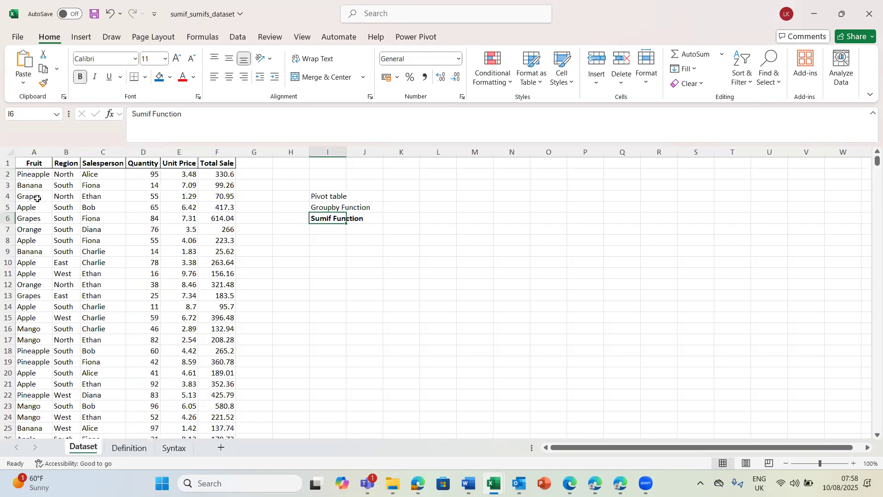
{"action": "left_click", "coordinate": [23, 184]}
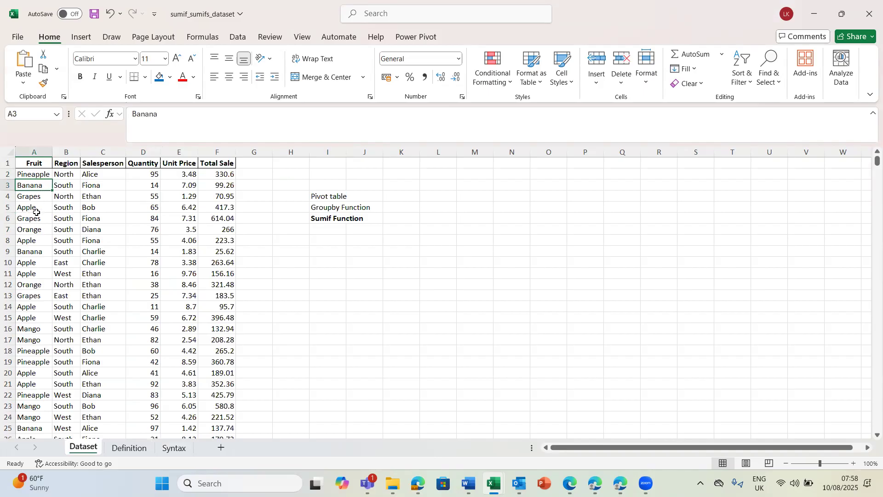
{"action": "left_click", "coordinate": [39, 255]}
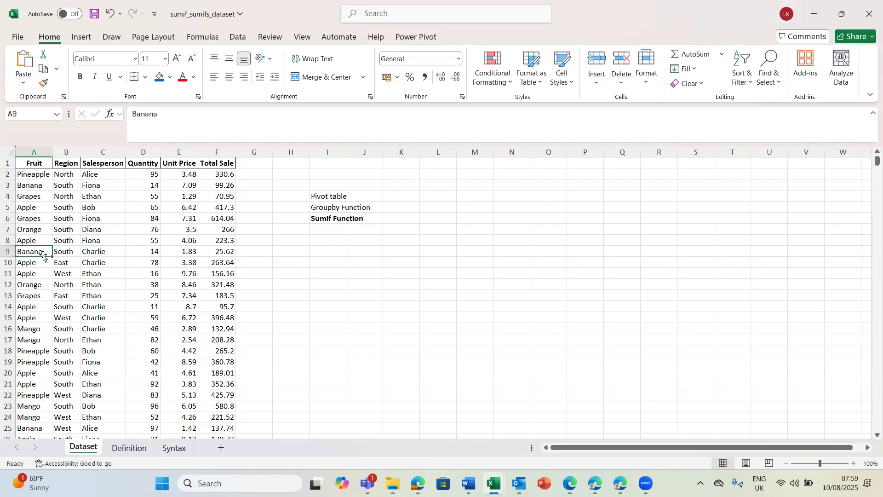
{"action": "left_click", "coordinate": [224, 251]}
{"action": "left_click", "coordinate": [217, 150]}
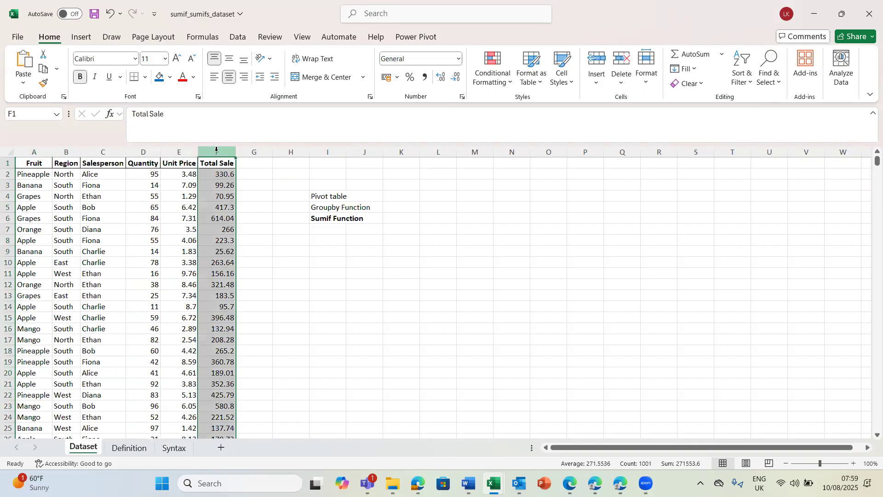
{"action": "left_click", "coordinate": [130, 448]}
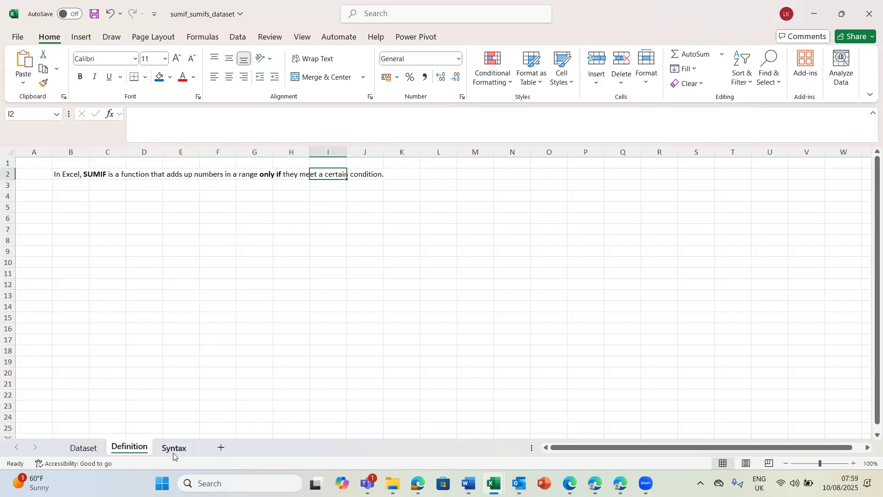
Step: Preview SUMIF's argument hint with a formula in cell D12 of the Syntax sheet, and discard the unfinished entry
{"action": "left_click", "coordinate": [173, 453]}
{"action": "left_click", "coordinate": [141, 287]}
{"action": "type", "text": "="}
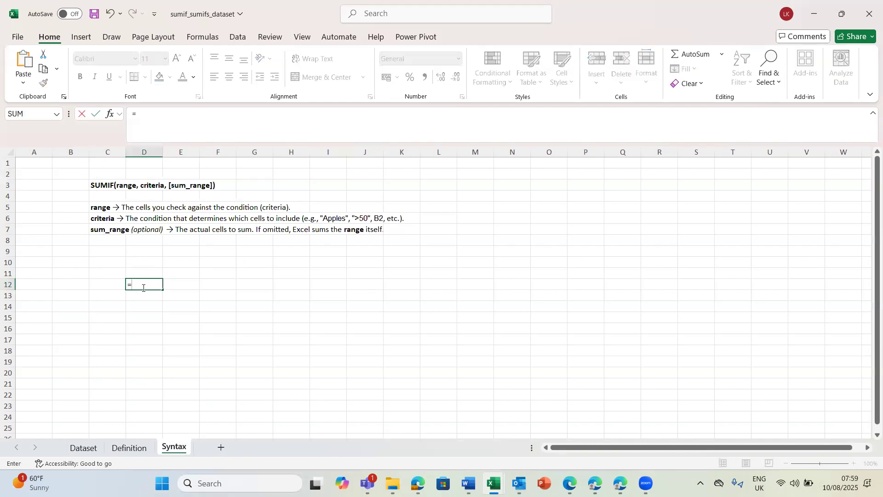
{"action": "type", "text": "sumi"}
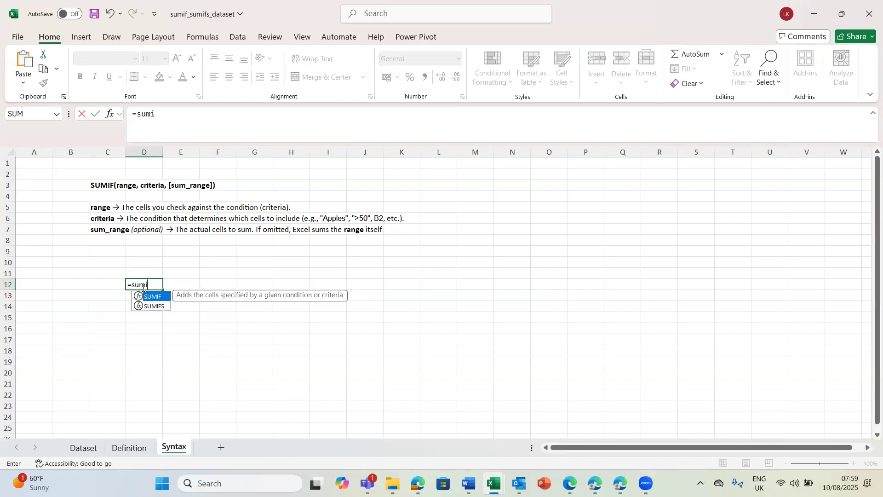
{"action": "key", "text": "Tab"}
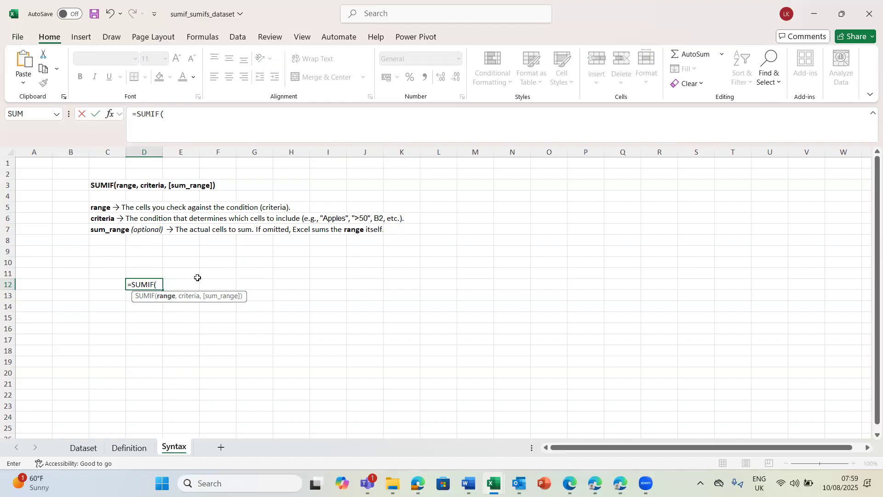
{"action": "key", "text": "BackSpace"}
{"action": "key", "text": "BackSpace"}
{"action": "key", "text": "BackSpace"}
{"action": "key", "text": "BackSpace"}
{"action": "key", "text": "BackSpace"}
{"action": "key", "text": "BackSpace"}
{"action": "key", "text": "BackSpace"}
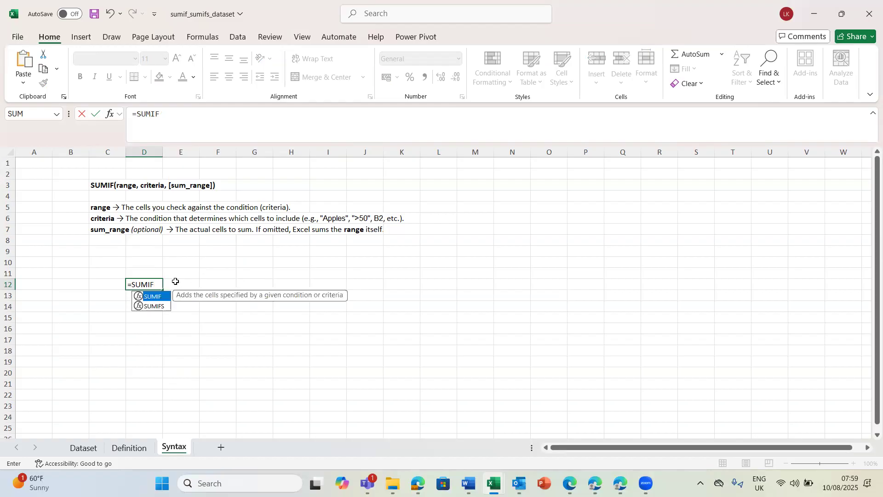
{"action": "left_click", "coordinate": [154, 264]}
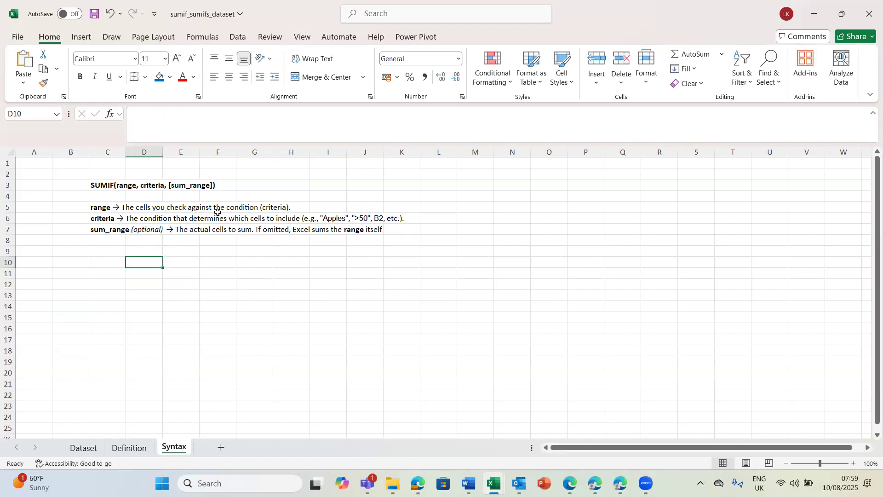
Step: Examine the Fruit column on the Dataset sheet as the range that SUMIF checks
{"action": "left_click", "coordinate": [92, 451]}
{"action": "left_click", "coordinate": [106, 292]}
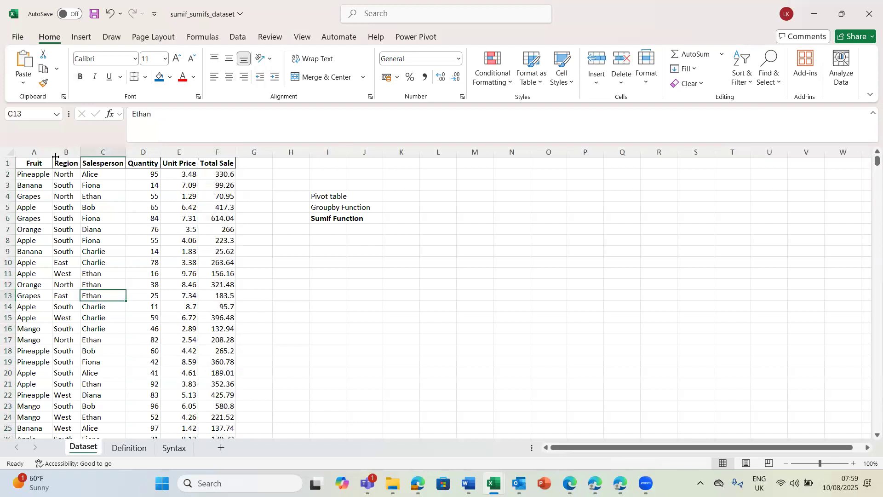
{"action": "left_click", "coordinate": [32, 152]}
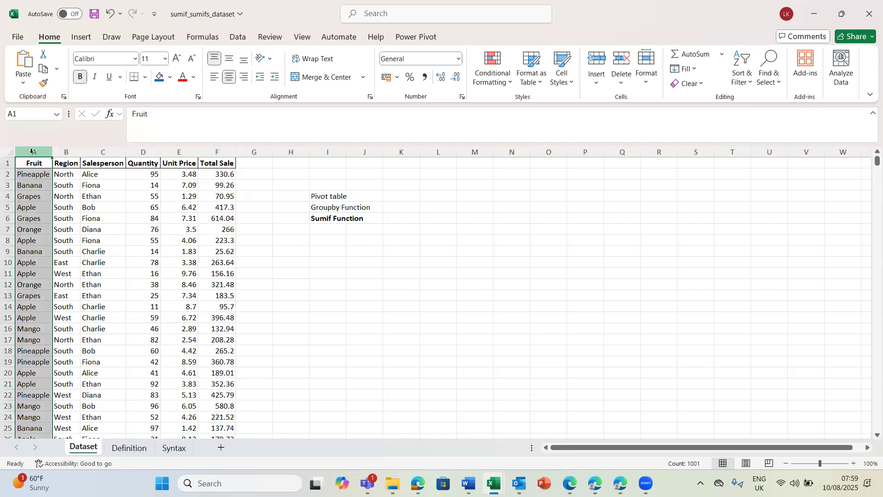
{"action": "left_click", "coordinate": [33, 231]}
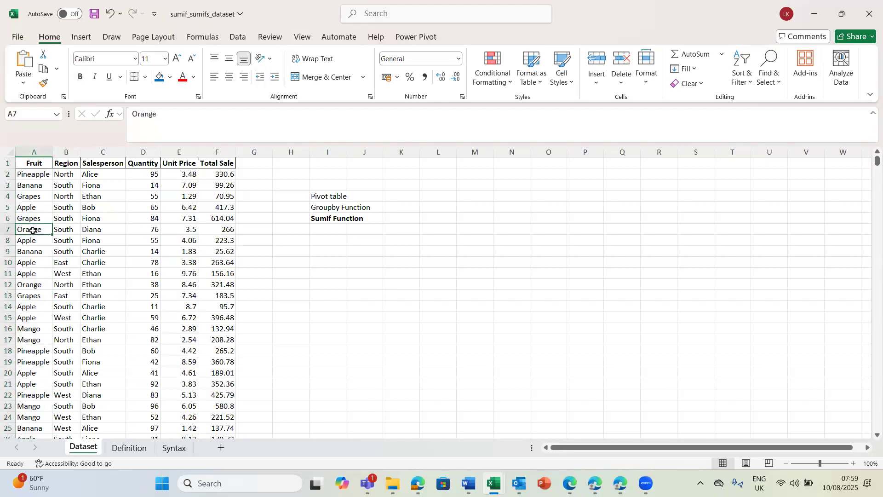
{"action": "left_click", "coordinate": [35, 151]}
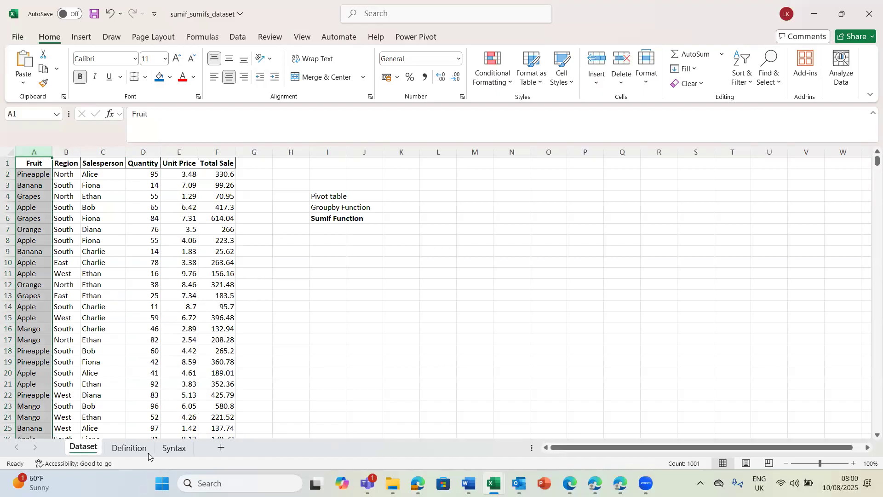
Step: Compare the criteria explanation on the Syntax sheet with the SUMIF definition and the Orange entry in the dataset's Fruit column
{"action": "left_click", "coordinate": [174, 447]}
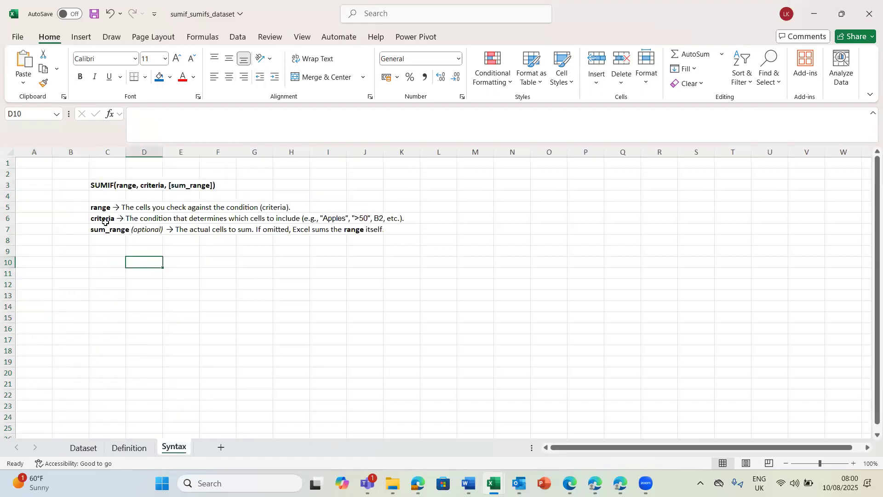
{"action": "left_click", "coordinate": [106, 223]}
{"action": "left_click", "coordinate": [83, 447]}
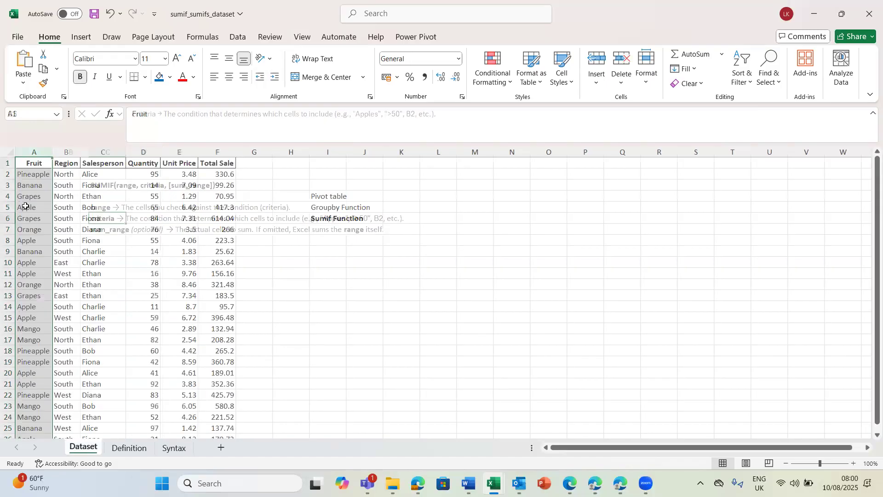
{"action": "left_click", "coordinate": [27, 230]}
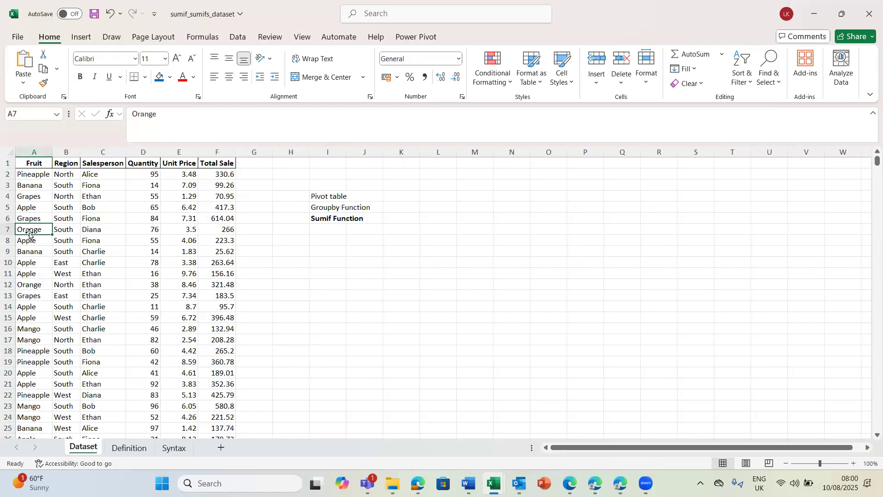
{"action": "left_click", "coordinate": [124, 447]}
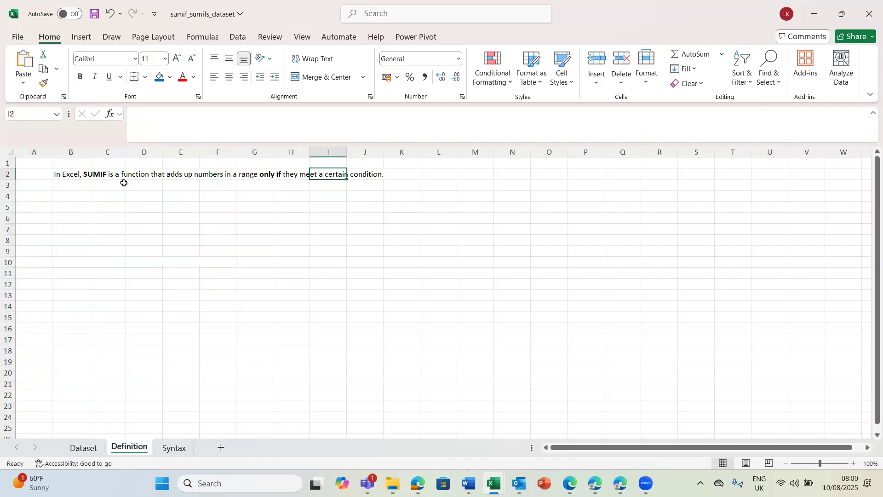
{"action": "left_click", "coordinate": [176, 453]}
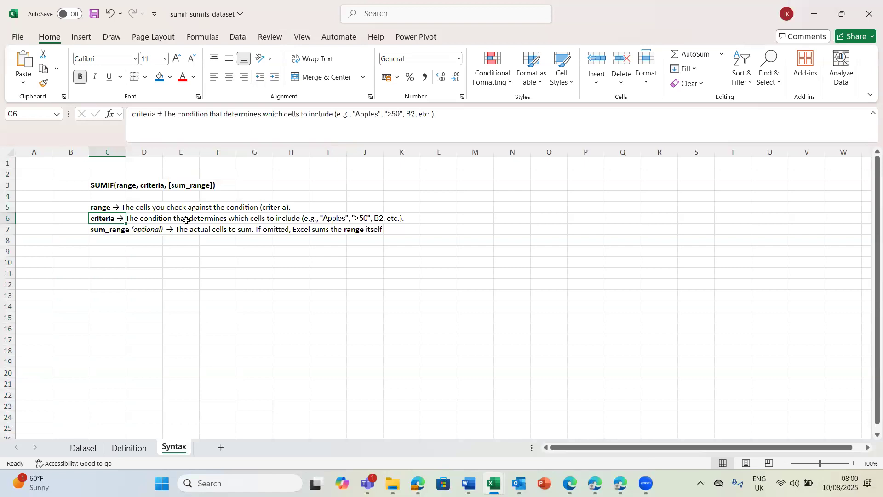
{"action": "left_click", "coordinate": [88, 448]}
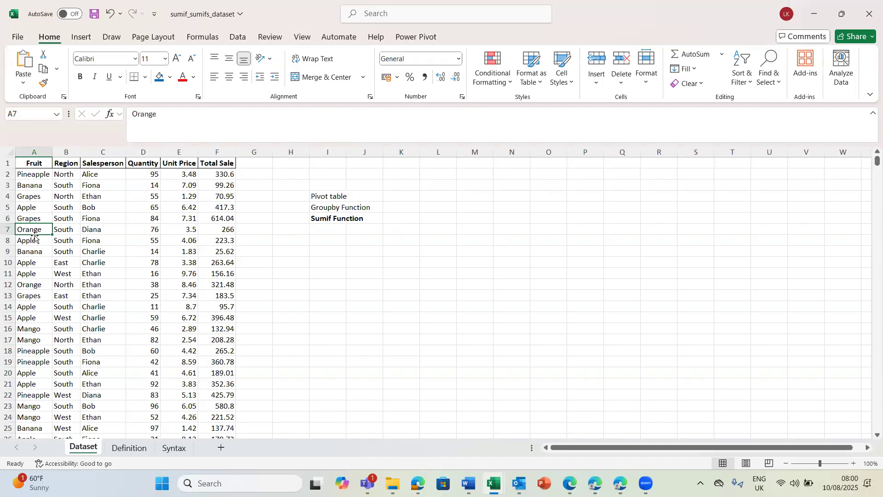
{"action": "left_click", "coordinate": [178, 452]}
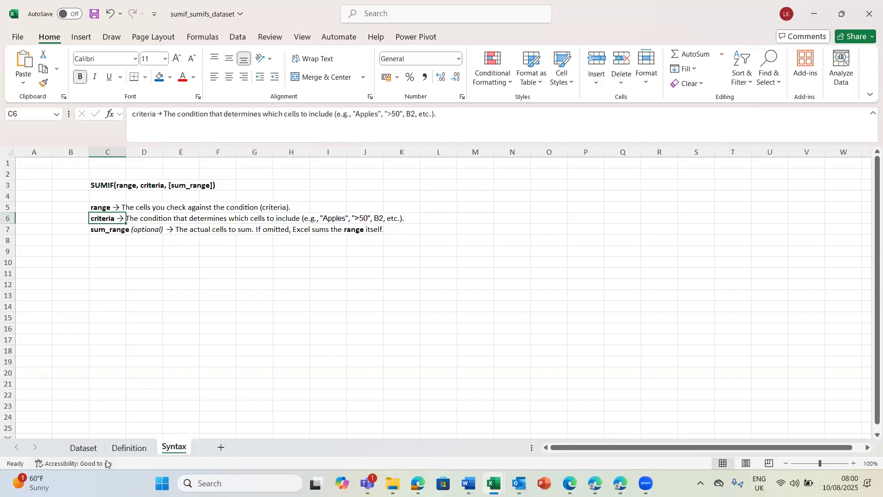
Step: Examine the Total Sale and Quantity columns on the Dataset sheet as candidate sum ranges, and the Apple entry as a criterion
{"action": "left_click", "coordinate": [85, 448]}
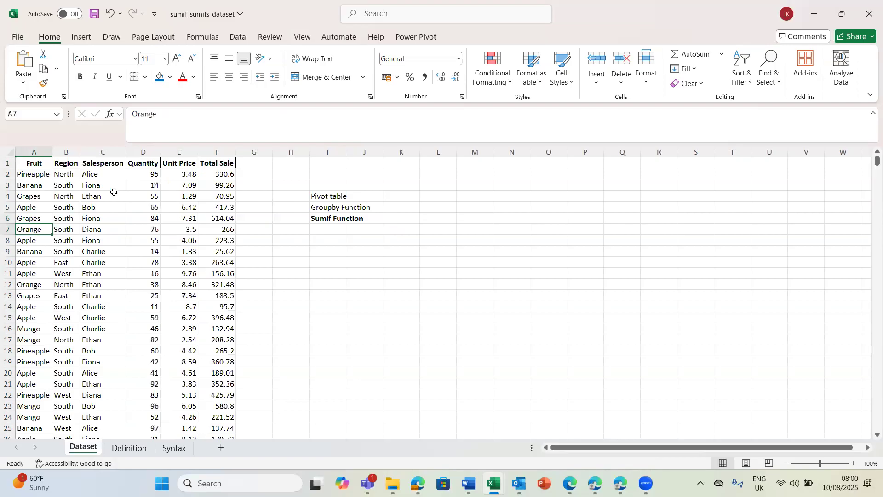
{"action": "left_click", "coordinate": [216, 151]}
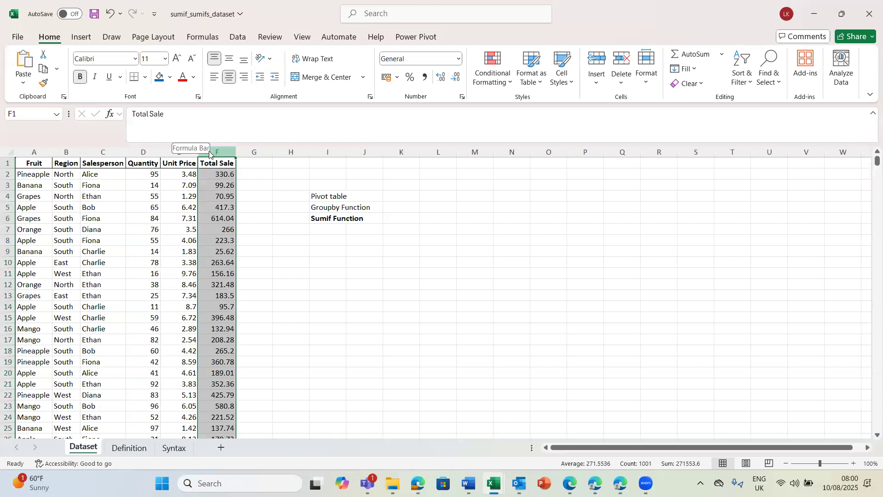
{"action": "left_click", "coordinate": [147, 149]}
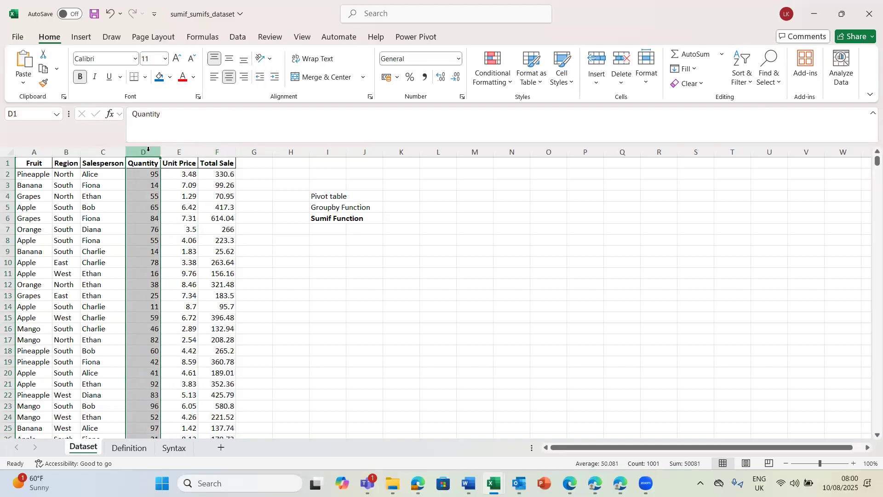
{"action": "left_click", "coordinate": [342, 251]}
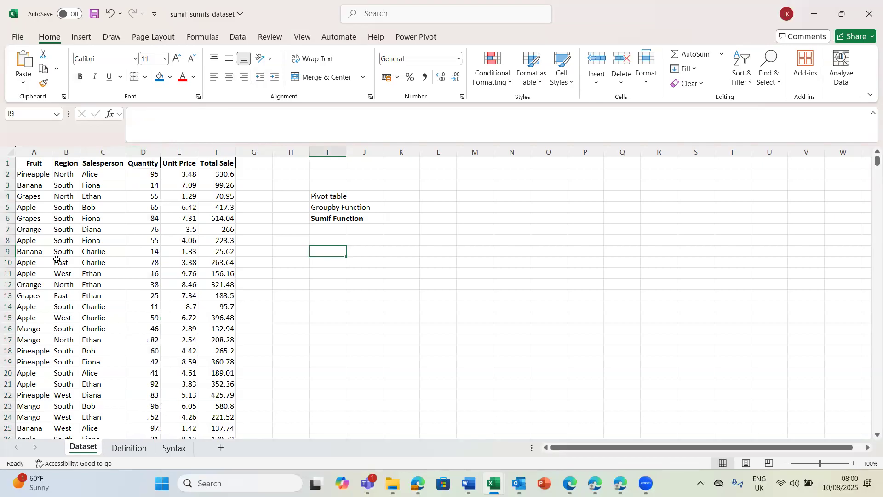
{"action": "left_click", "coordinate": [29, 243]}
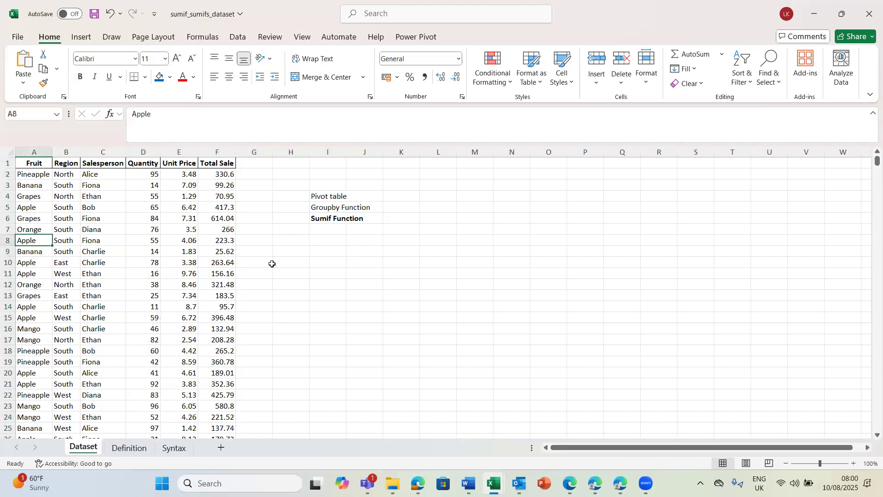
Step: Begin a SUMIF formula in cell I10 of the Dataset sheet with the fruit entries A2:A1001 as its range
{"action": "left_click", "coordinate": [327, 265]}
{"action": "type", "text": "="}
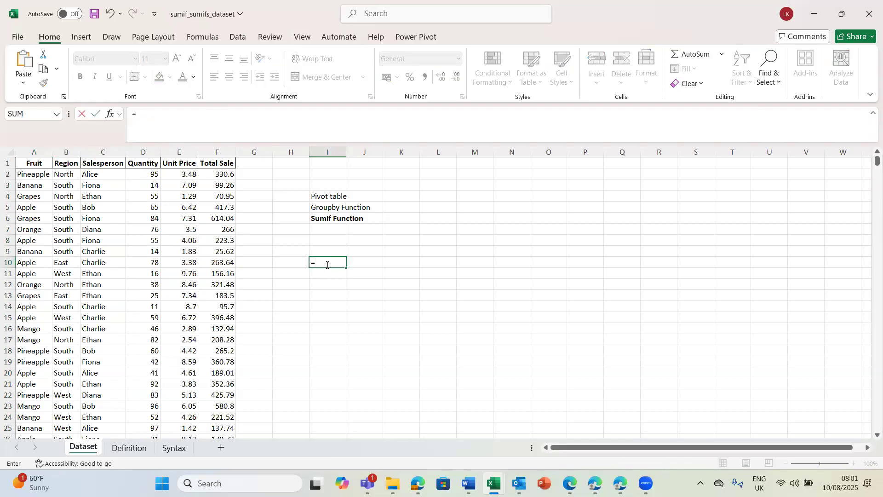
{"action": "type", "text": "sumi"}
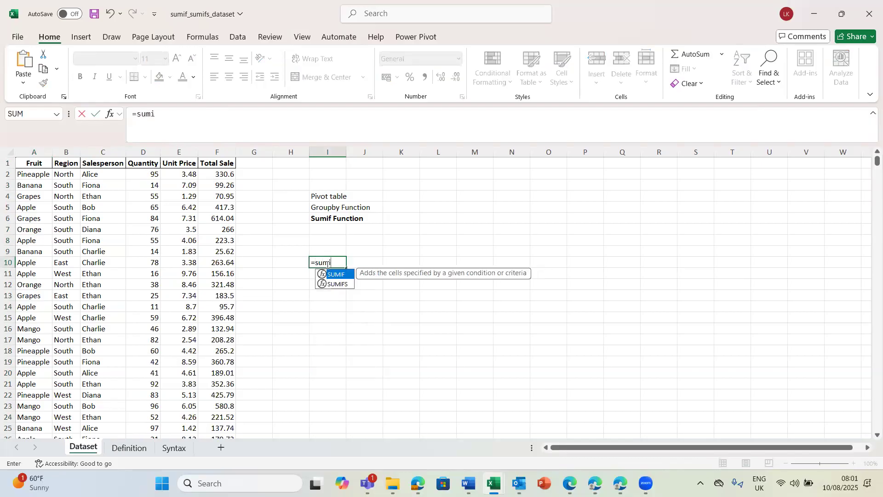
{"action": "key", "text": "Tab"}
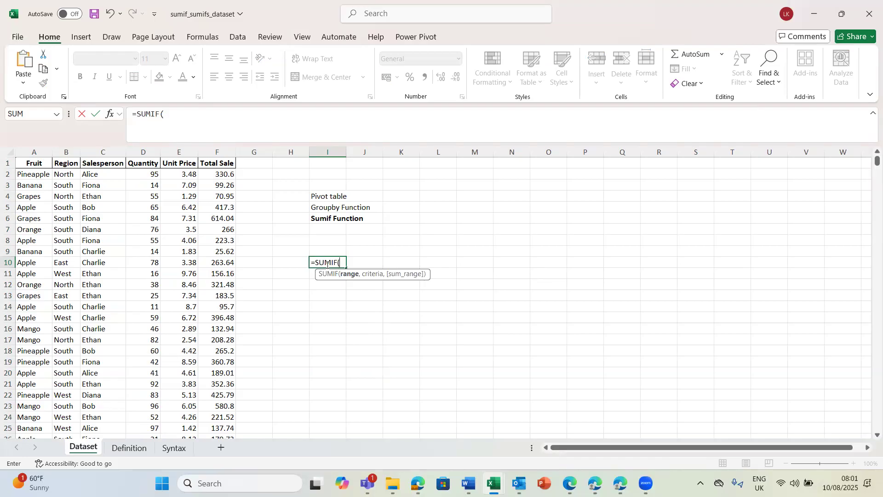
{"action": "left_click", "coordinate": [33, 174]}
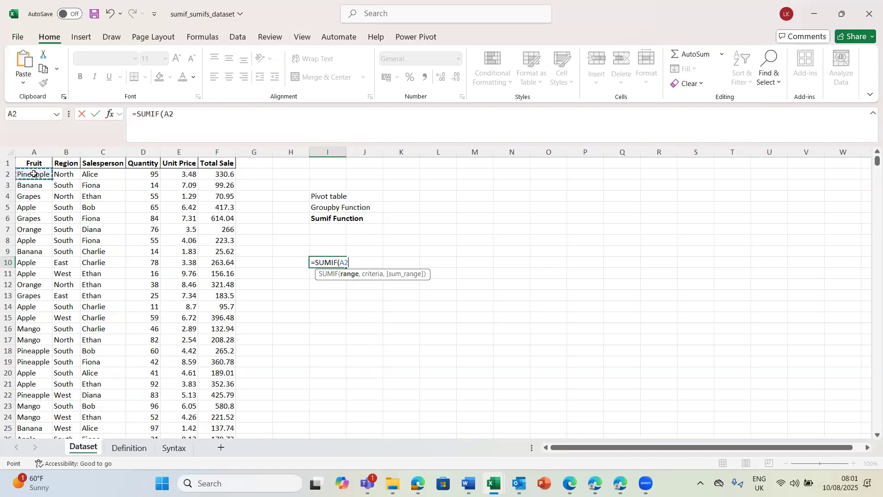
{"action": "key", "text": "ctrl+shift+Down"}
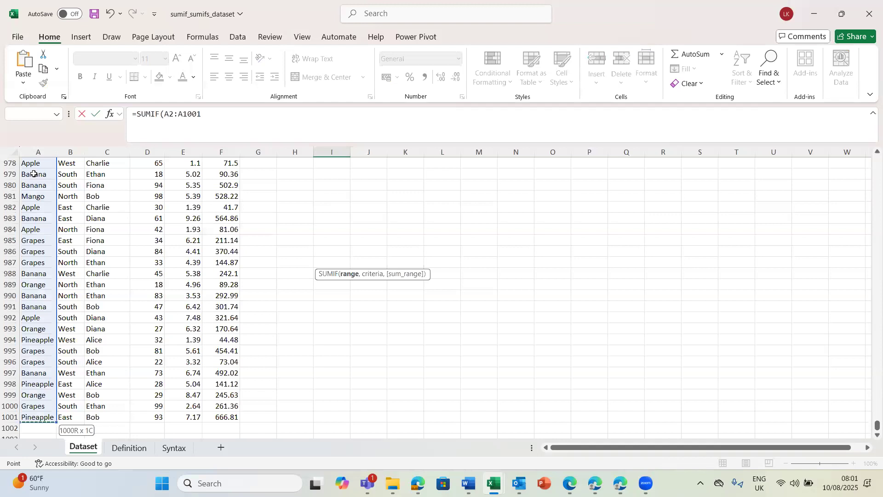
{"action": "type", "text": ","}
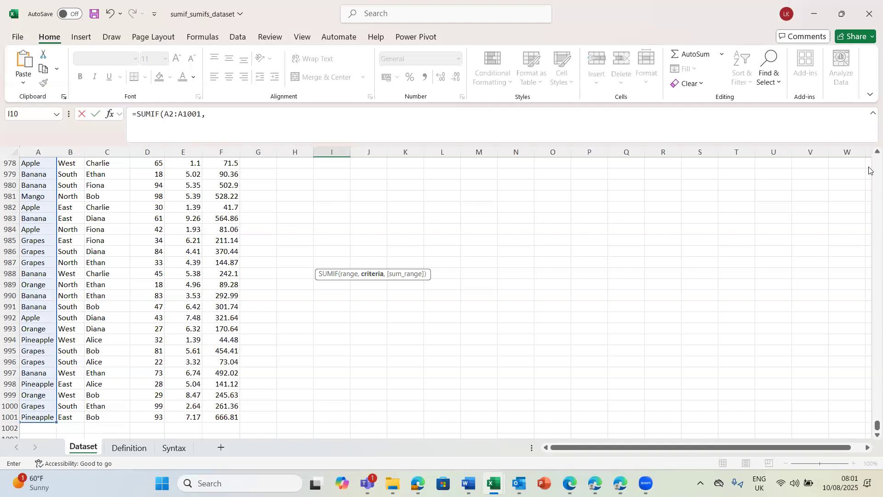
Step: Set the SUMIF criteria to cell A30, which holds Orange
{"action": "scroll", "coordinate": [869, 170], "scroll_direction": "up", "scroll_amount": 3}
{"action": "scroll", "coordinate": [870, 170], "scroll_direction": "up", "scroll_amount": 20}
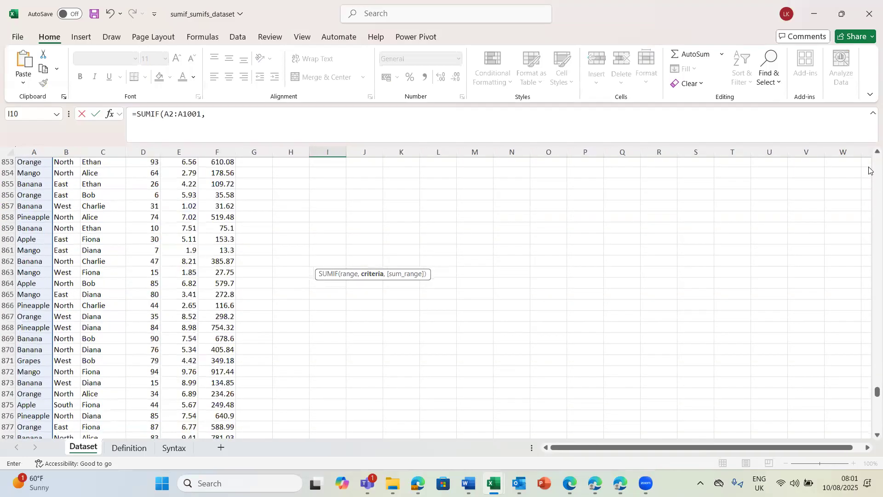
{"action": "scroll", "coordinate": [869, 170], "scroll_direction": "up", "scroll_amount": 20}
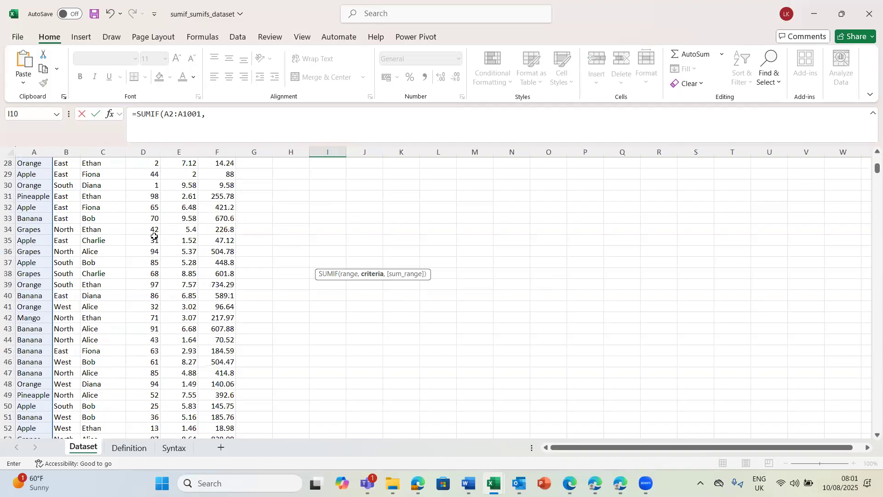
{"action": "left_click", "coordinate": [28, 184]}
{"action": "type", "text": ","}
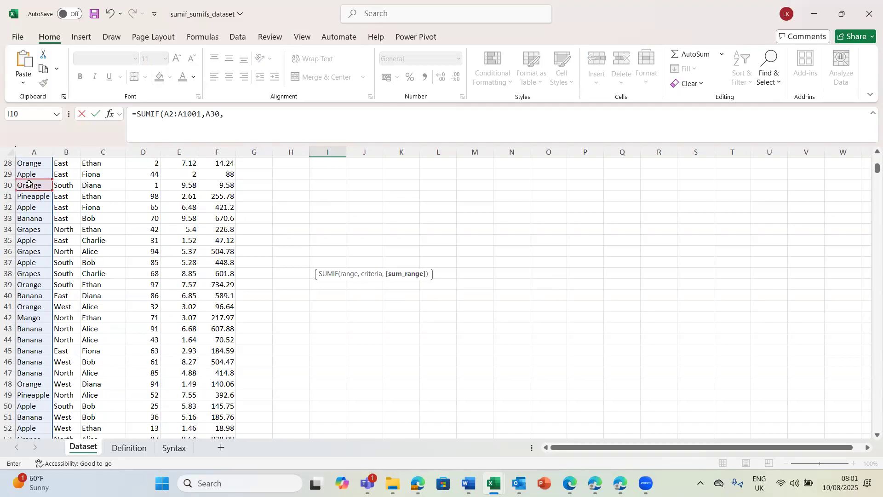
Step: Complete the SUMIF formula with the Total Sale values F2:F1001 as the sum range
{"action": "scroll", "coordinate": [869, 158], "scroll_direction": "up", "scroll_amount": 1}
{"action": "scroll", "coordinate": [869, 158], "scroll_direction": "up", "scroll_amount": 7}
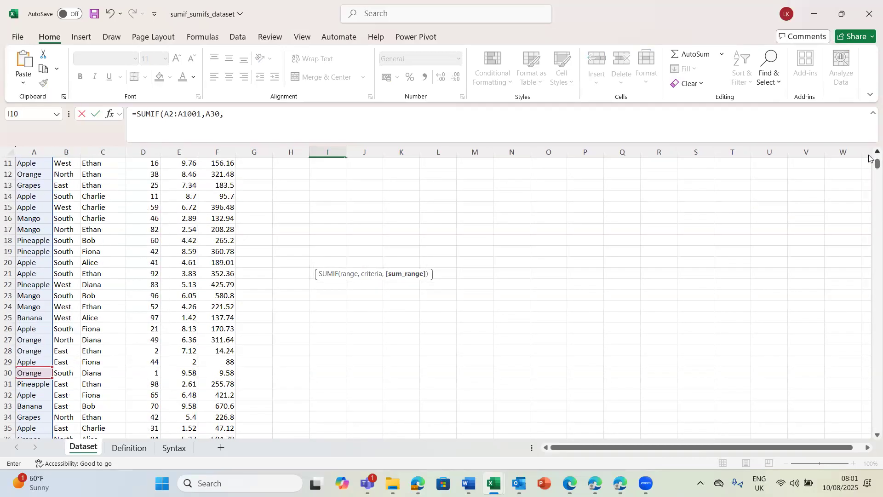
{"action": "scroll", "coordinate": [869, 158], "scroll_direction": "up", "scroll_amount": 2}
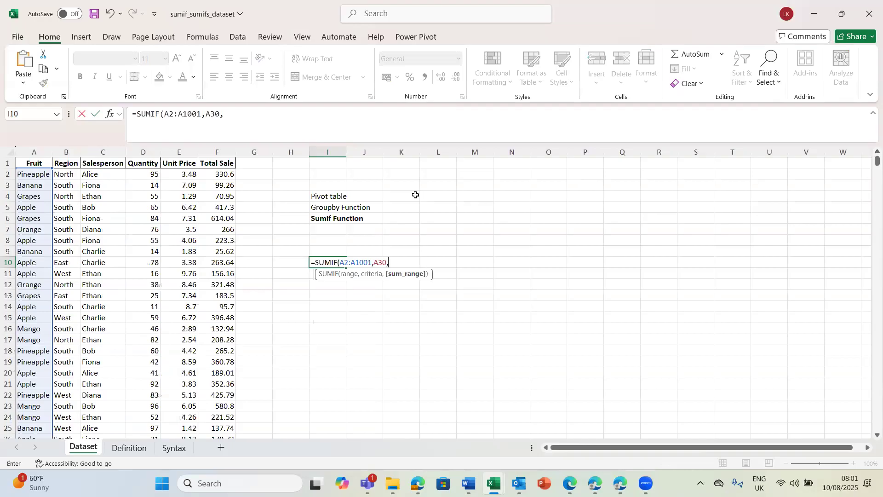
{"action": "left_click", "coordinate": [226, 173]}
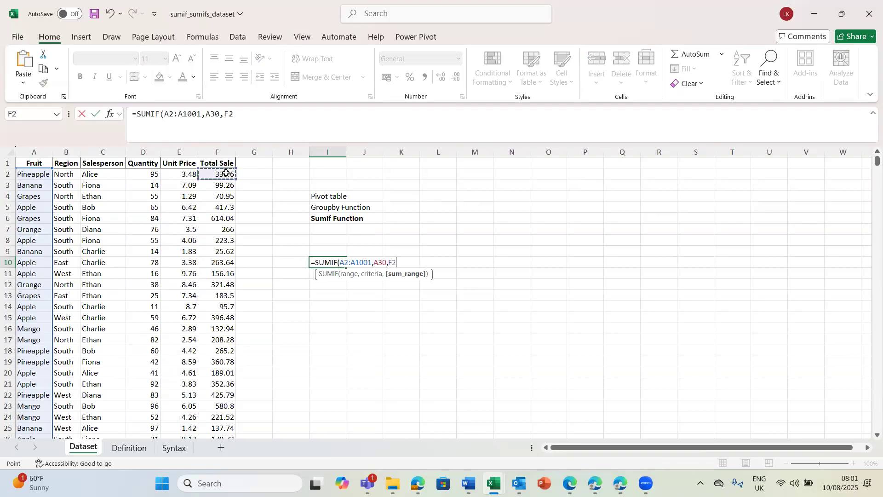
{"action": "key", "text": "ctrl+shift+Down"}
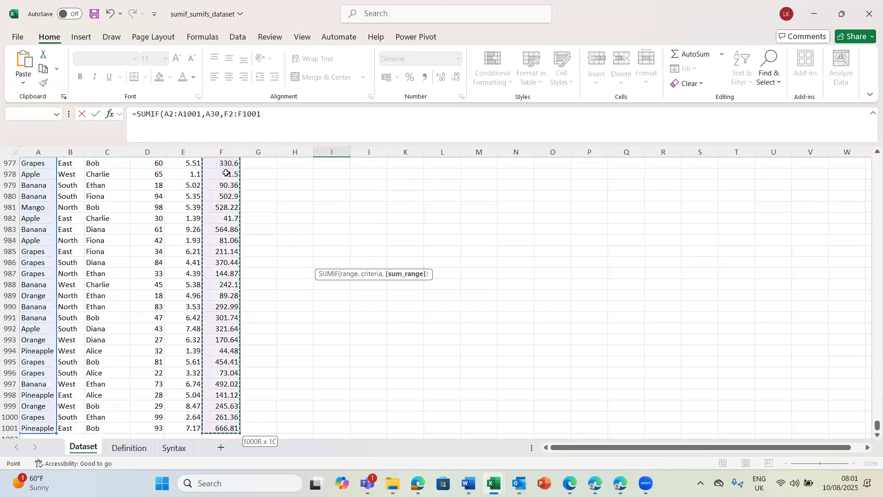
{"action": "key", "text": "Return"}
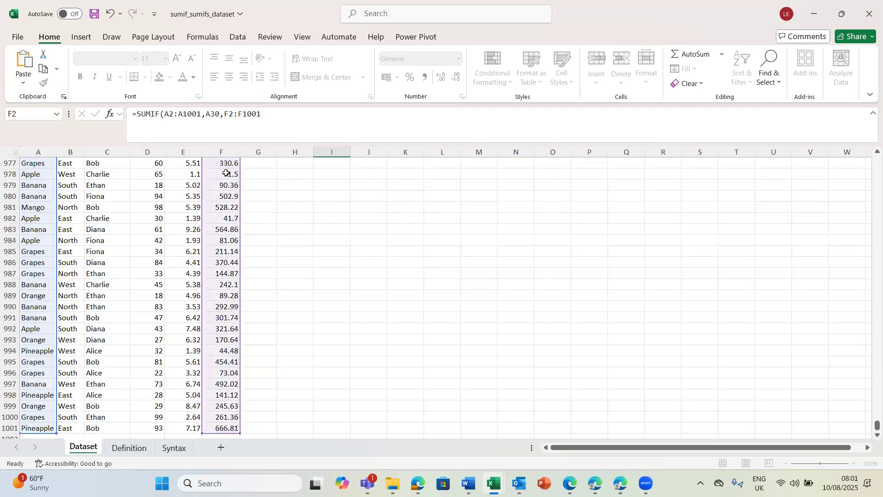
Step: Apply the comma number style to columns G through N
{"action": "scroll", "coordinate": [226, 172], "scroll_direction": "up", "scroll_amount": 4}
{"action": "key", "text": "Up"}
{"action": "key", "text": "Up"}
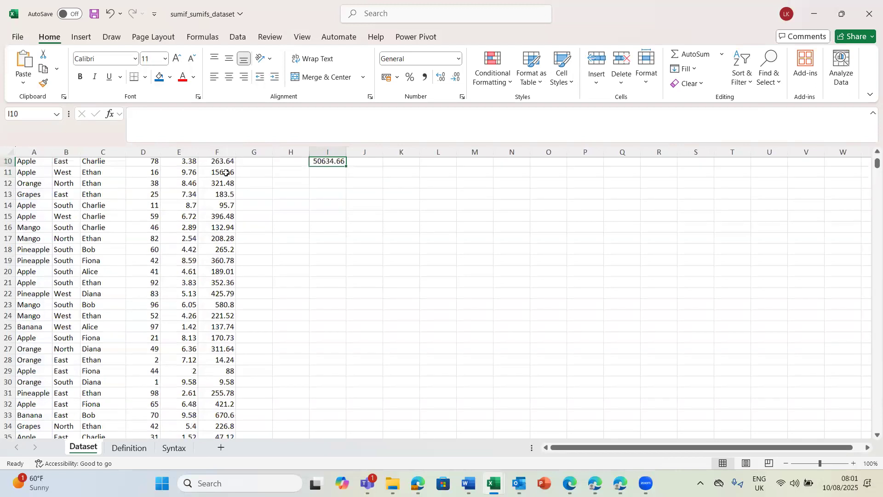
{"action": "key", "text": "Up"}
{"action": "left_click_drag", "start_coordinate": [263, 152], "coordinate": [519, 151]}
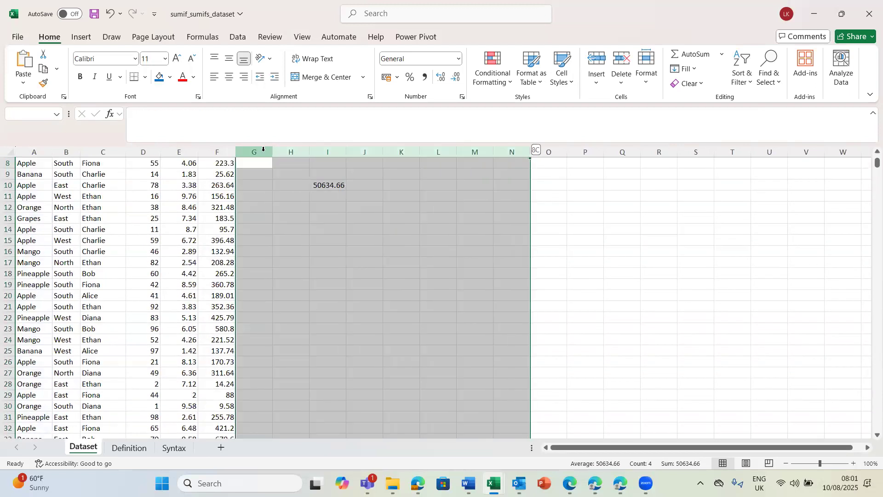
{"action": "left_click", "coordinate": [423, 75]}
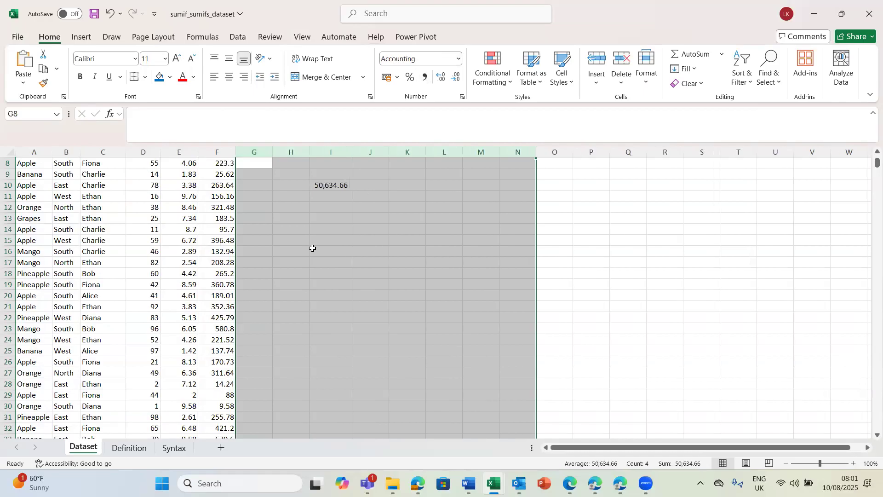
Step: Label the SUMIF result by entering Orange in cell H10
{"action": "left_click", "coordinate": [293, 184]}
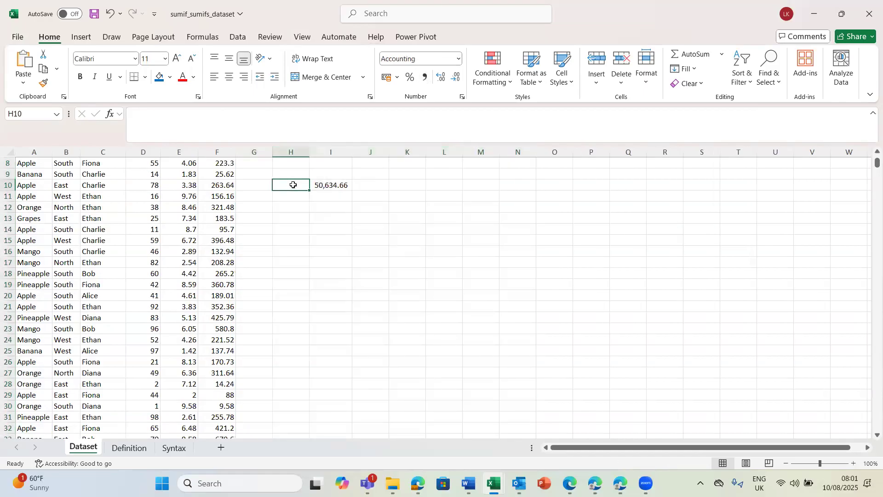
{"action": "type", "text": "Orange"}
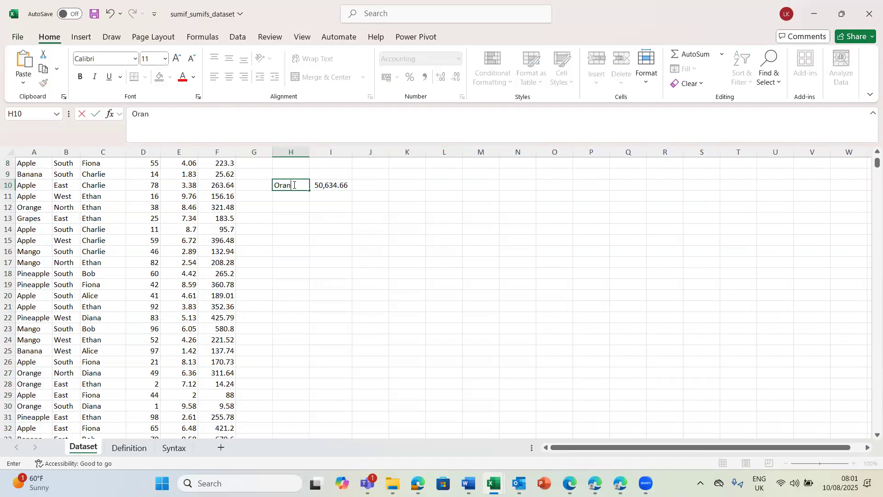
{"action": "key", "text": "Return"}
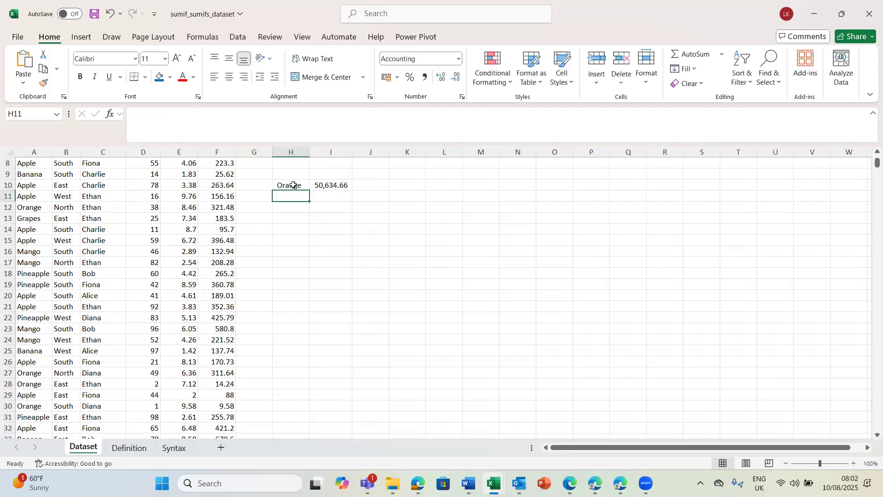
Step: Make the SUMIF result in cell I10 bold
{"action": "left_click", "coordinate": [326, 184]}
{"action": "left_click", "coordinate": [179, 188]}
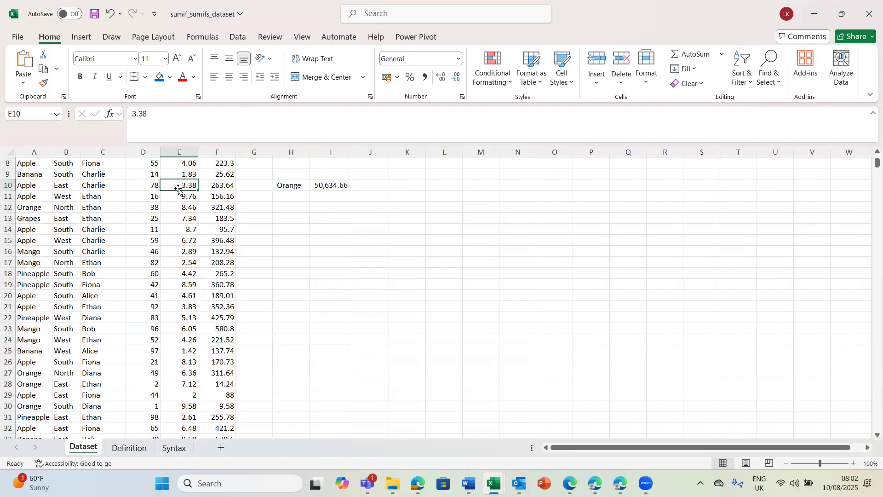
{"action": "left_click", "coordinate": [342, 182]}
{"action": "key", "text": "ctrl+b"}
Step: Turn on filtering for the header row of the fruit sales dataset
{"action": "left_click", "coordinate": [136, 164]}
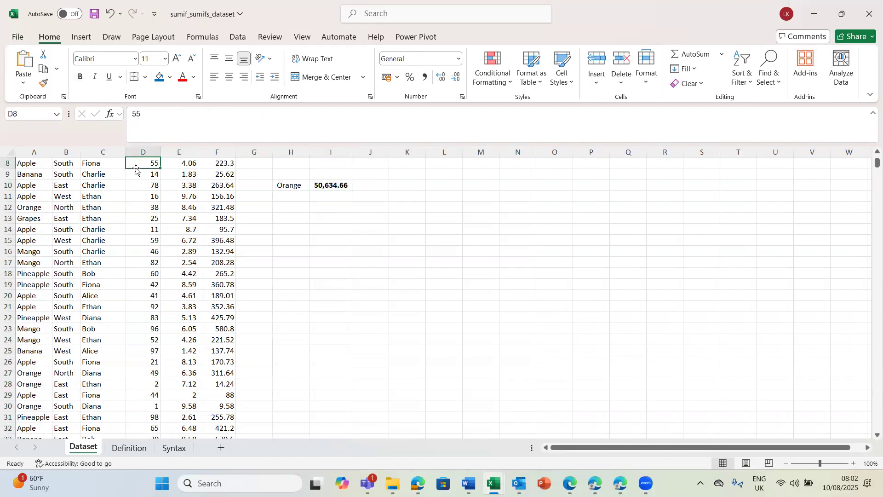
{"action": "key", "text": "Home"}
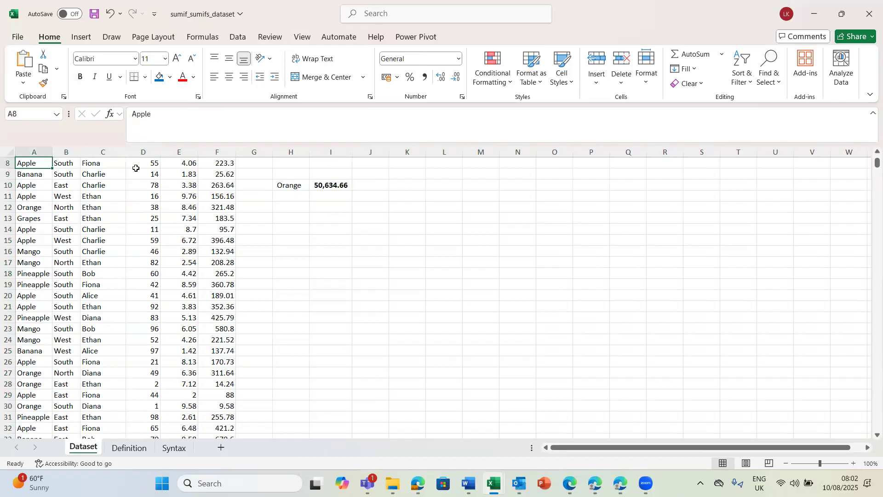
{"action": "key", "text": "ctrl+Home"}
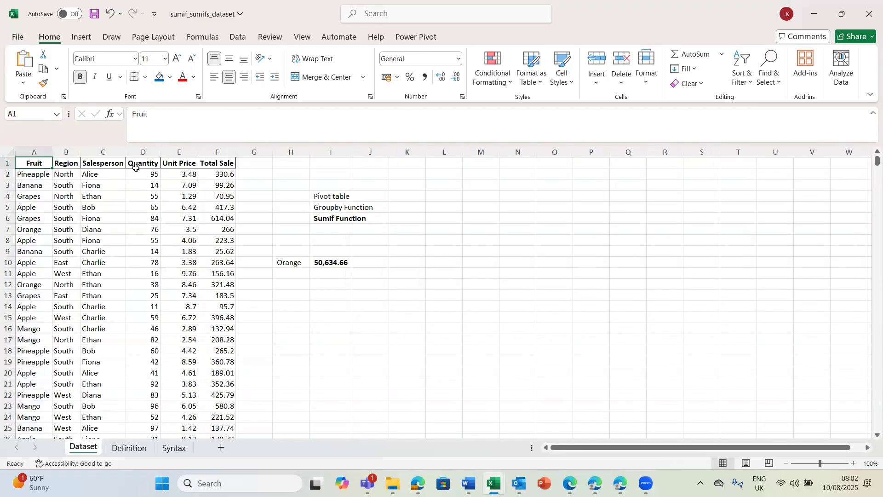
{"action": "left_click", "coordinate": [100, 208]}
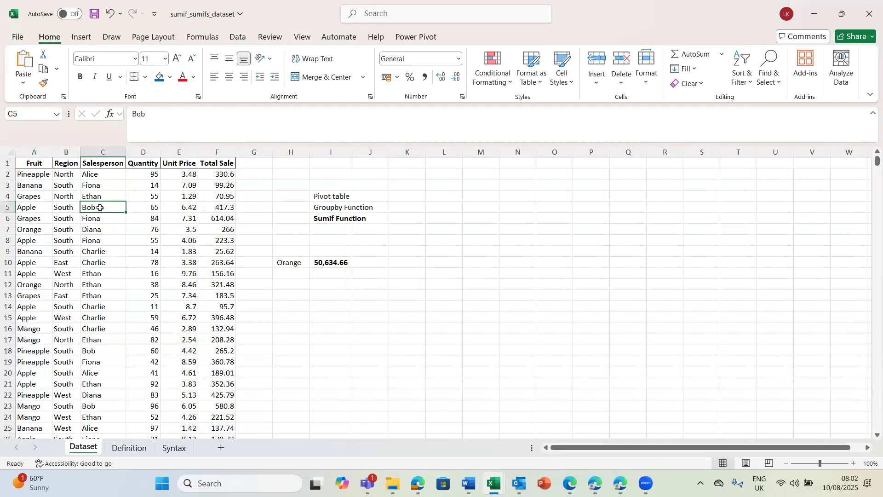
{"action": "key", "text": "ctrl+shift+l"}
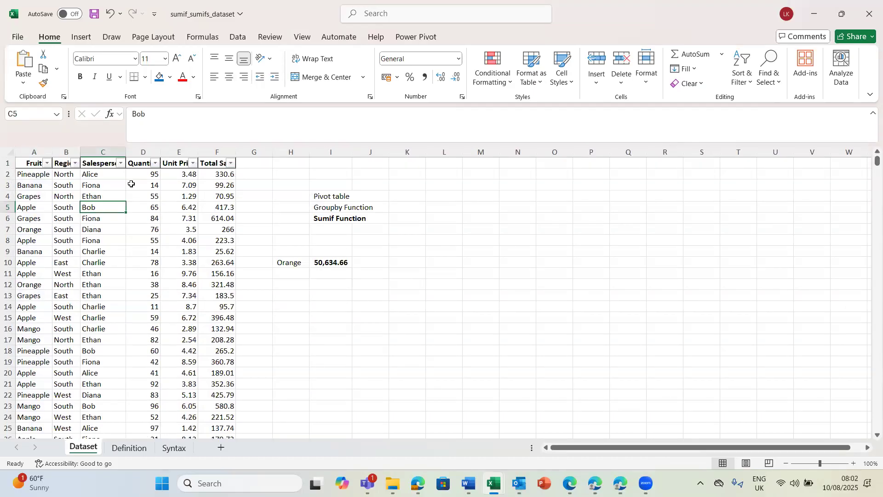
Step: Filter the Fruit column to show only the Orange rows
{"action": "left_click", "coordinate": [47, 164]}
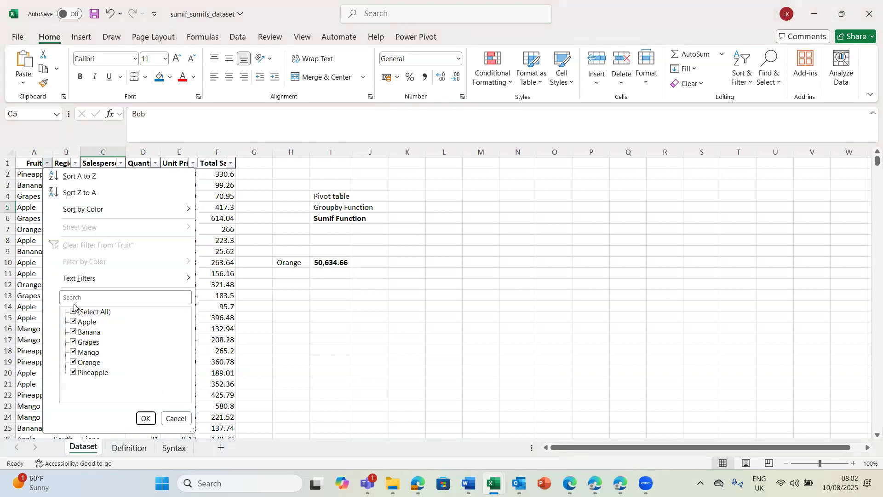
{"action": "left_click", "coordinate": [74, 313]}
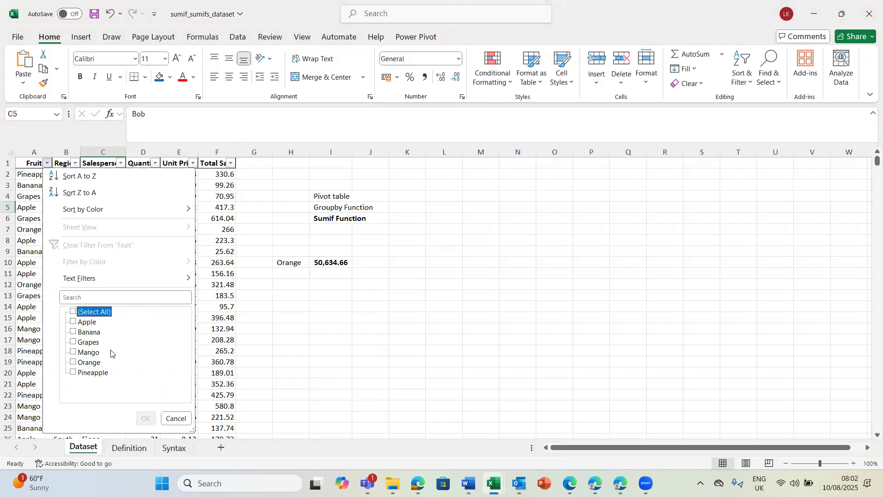
{"action": "left_click", "coordinate": [95, 298]}
{"action": "type", "text": "ora"}
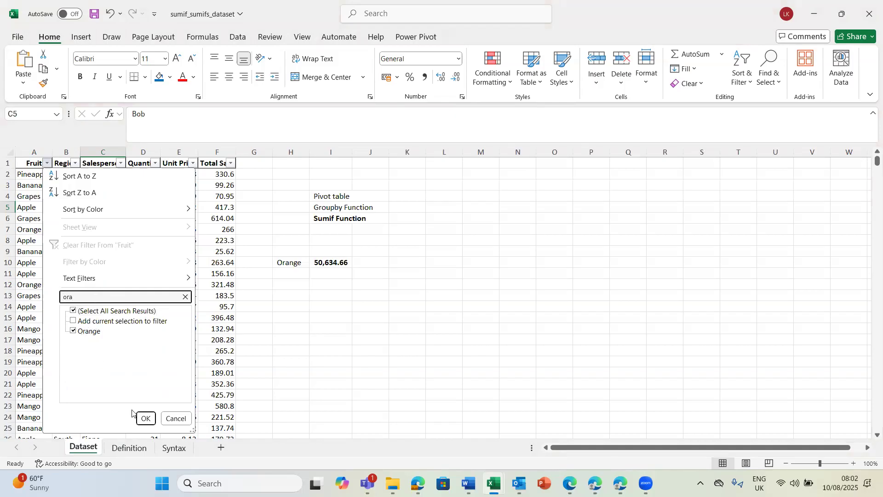
{"action": "left_click", "coordinate": [144, 418]}
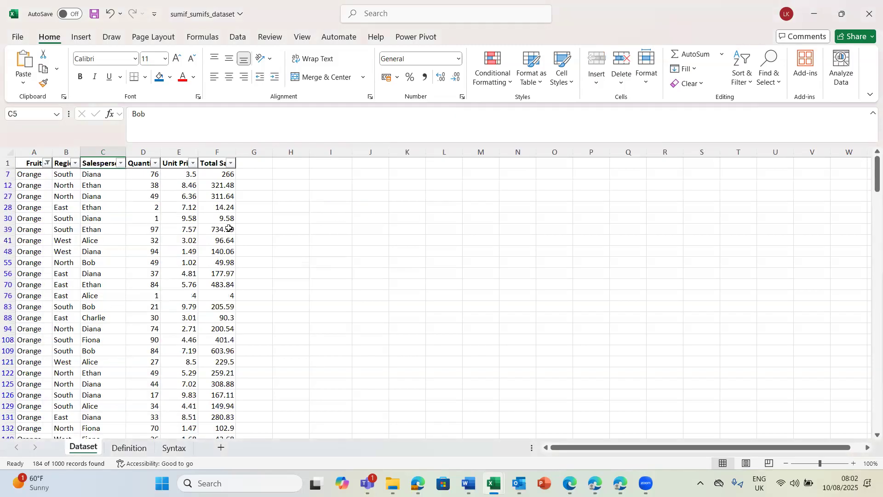
Step: Select the filtered Orange values in the Total Sale column to check their sum, and return to the column header
{"action": "left_click", "coordinate": [222, 174]}
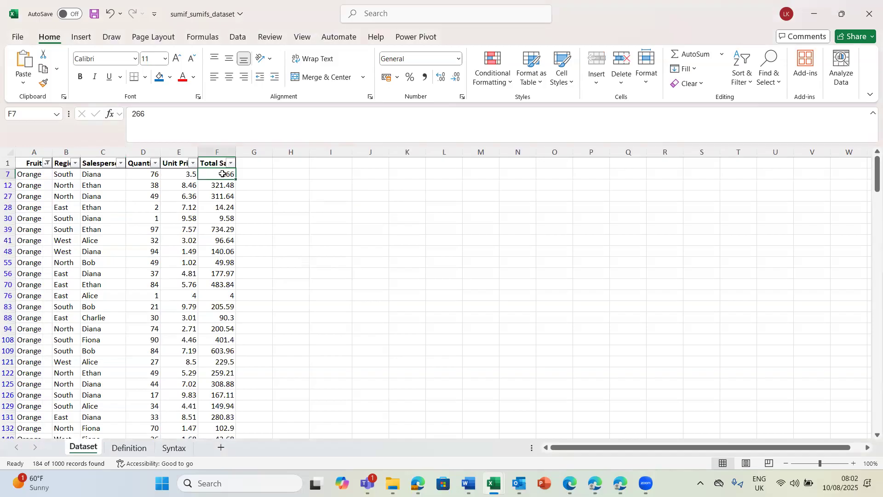
{"action": "key", "text": "ctrl+shift+Down"}
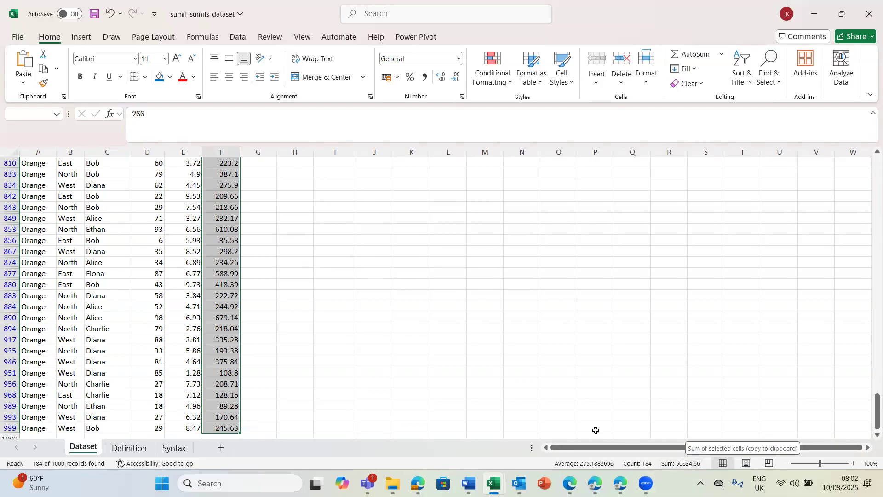
{"action": "left_click", "coordinate": [237, 372]}
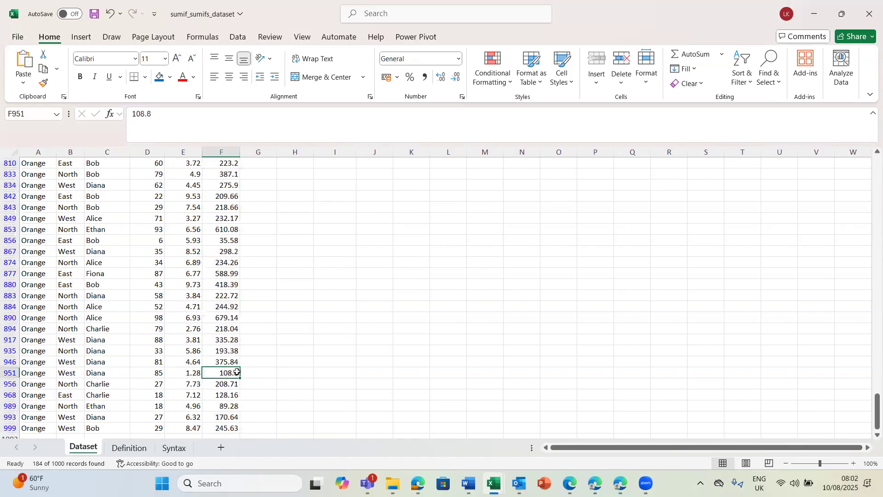
{"action": "key", "text": "ctrl+Up"}
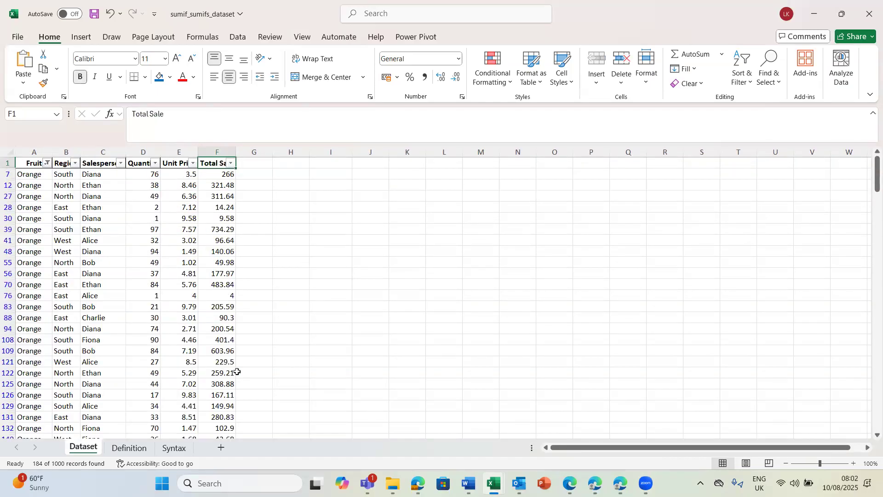
Step: Clear the filter from the Fruit column and turn off filtering for the dataset
{"action": "left_click", "coordinate": [48, 166]}
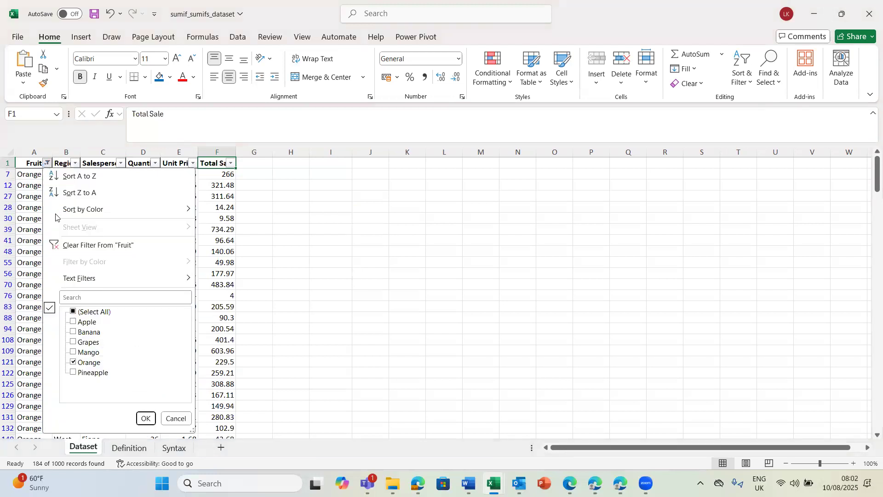
{"action": "left_click", "coordinate": [72, 242]}
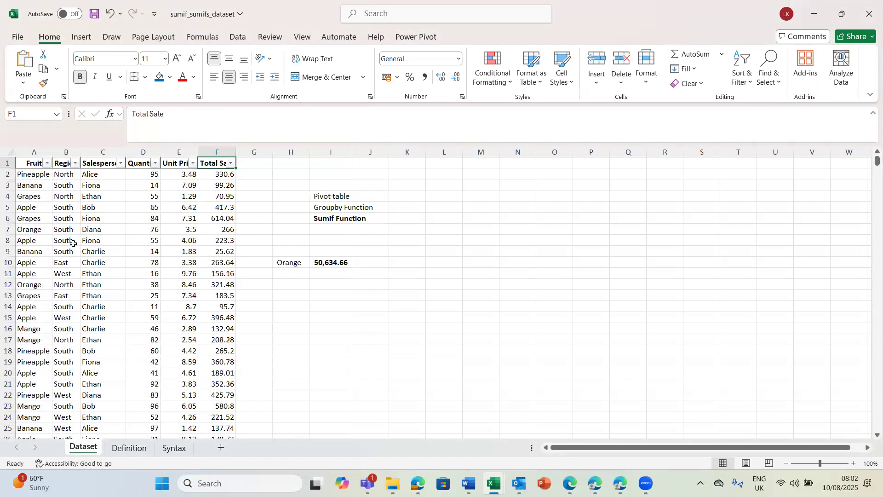
{"action": "left_click", "coordinate": [393, 263]}
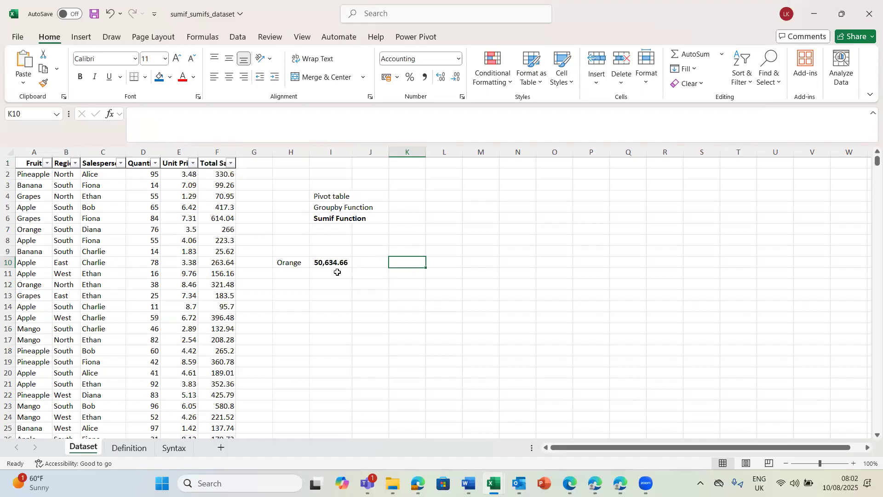
{"action": "left_click", "coordinate": [323, 273]}
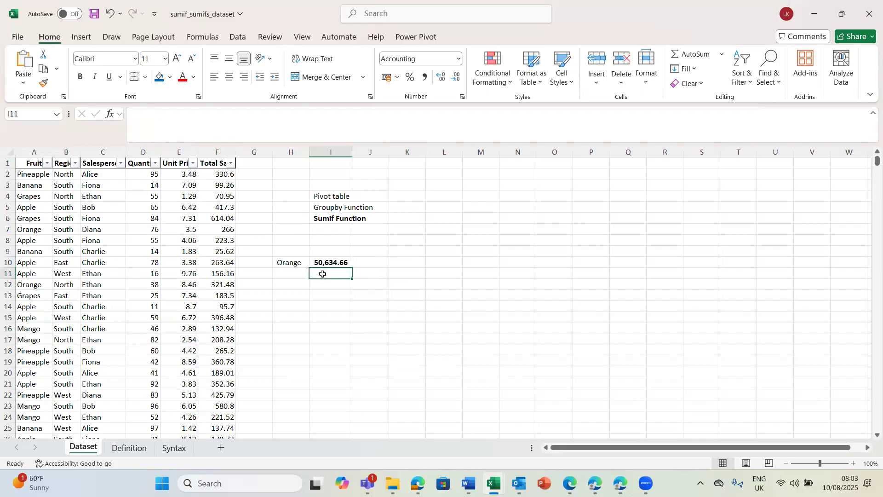
{"action": "left_click", "coordinate": [293, 296]}
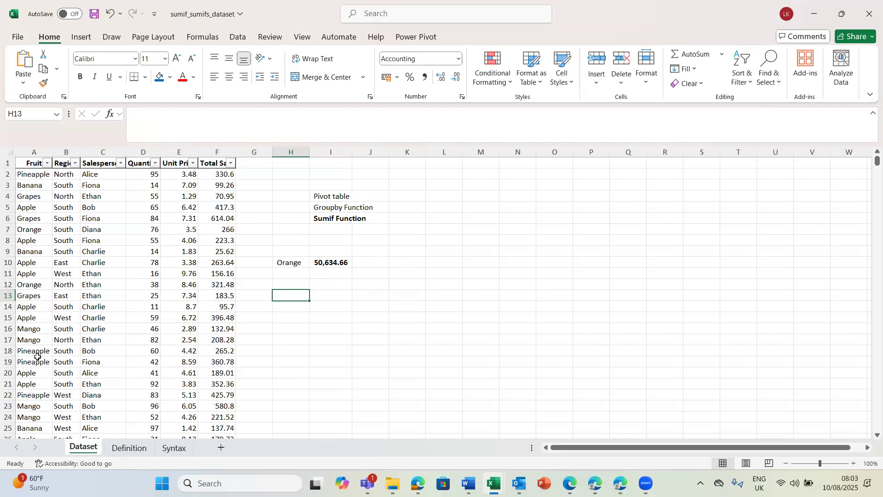
{"action": "left_click", "coordinate": [103, 273]}
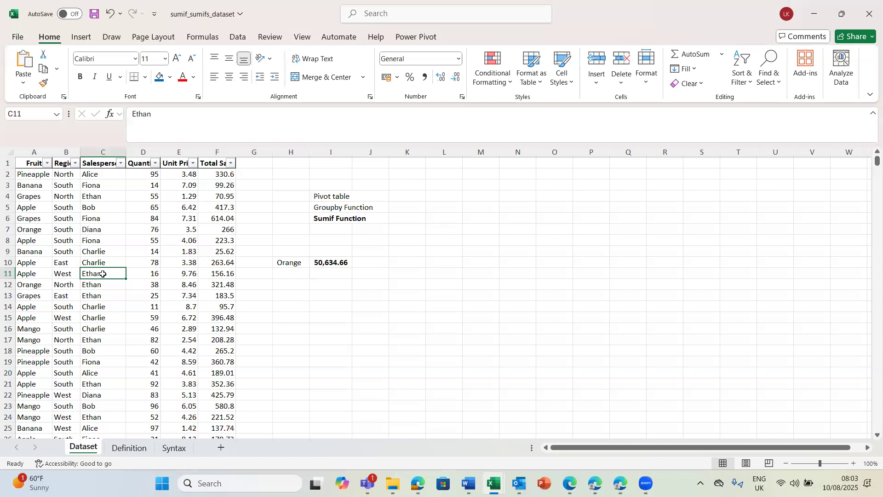
{"action": "key", "text": "ctrl+shift+l"}
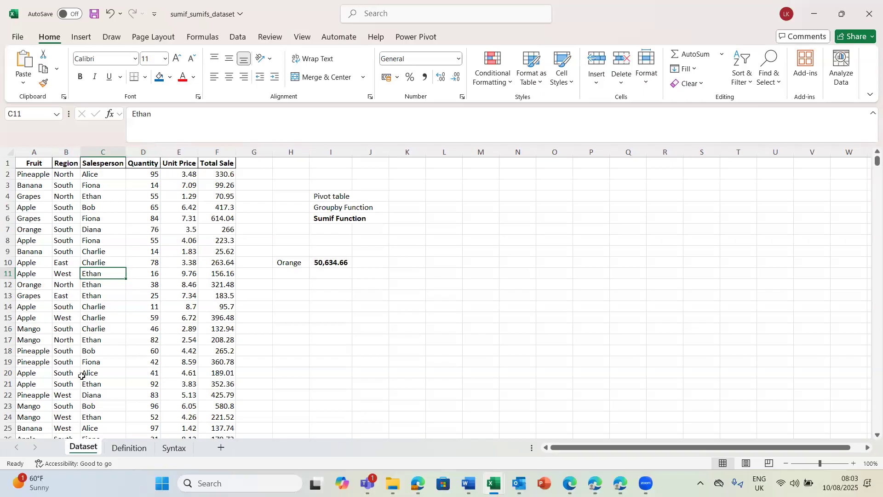
Step: Convert the dataset range A1:F1001 into a table with headers, checking that the range reaches the last row
{"action": "left_click", "coordinate": [106, 223]}
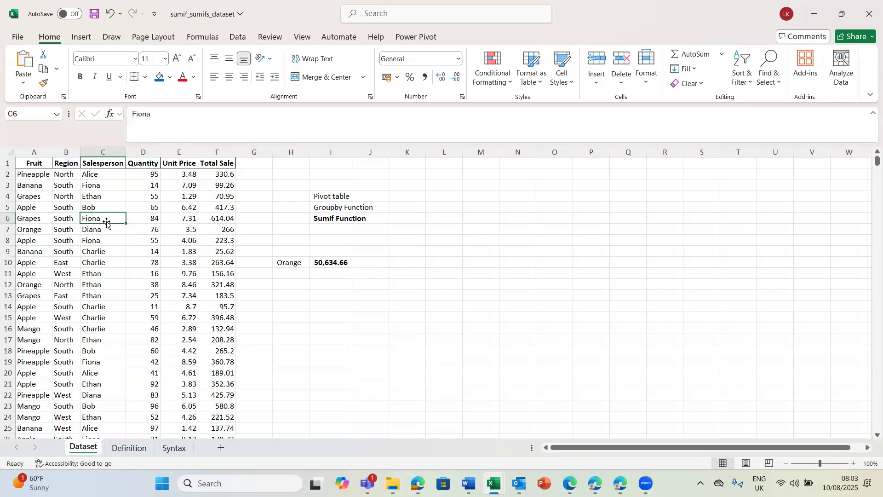
{"action": "key", "text": "ctrl+t"}
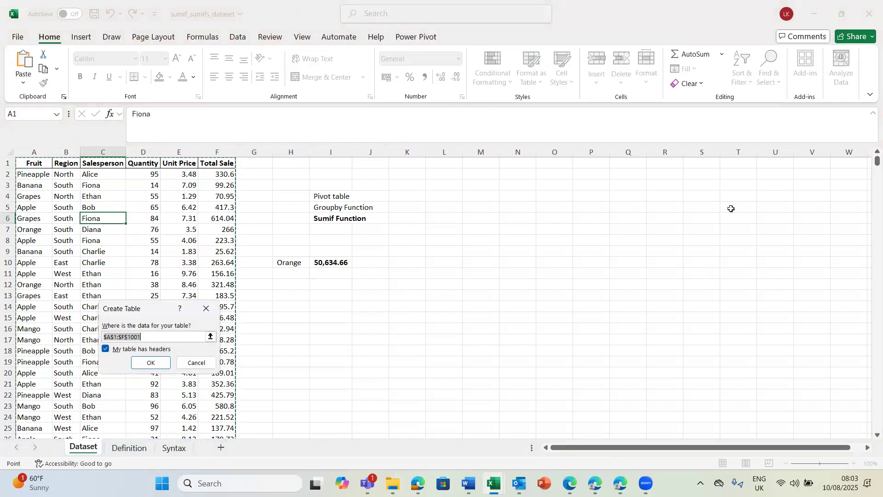
{"action": "left_click_drag", "start_coordinate": [870, 164], "coordinate": [871, 478]}
{"action": "scroll", "coordinate": [869, 420], "scroll_direction": "down", "scroll_amount": 3}
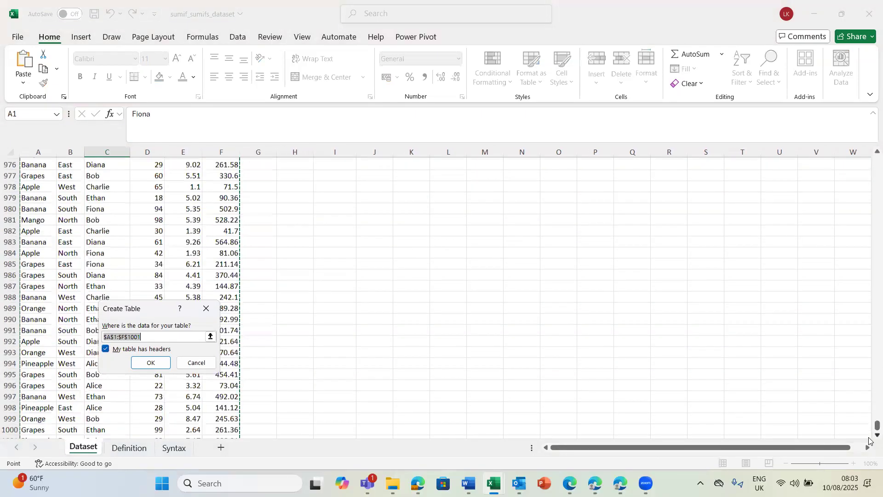
{"action": "left_click_drag", "start_coordinate": [871, 421], "coordinate": [869, 26]}
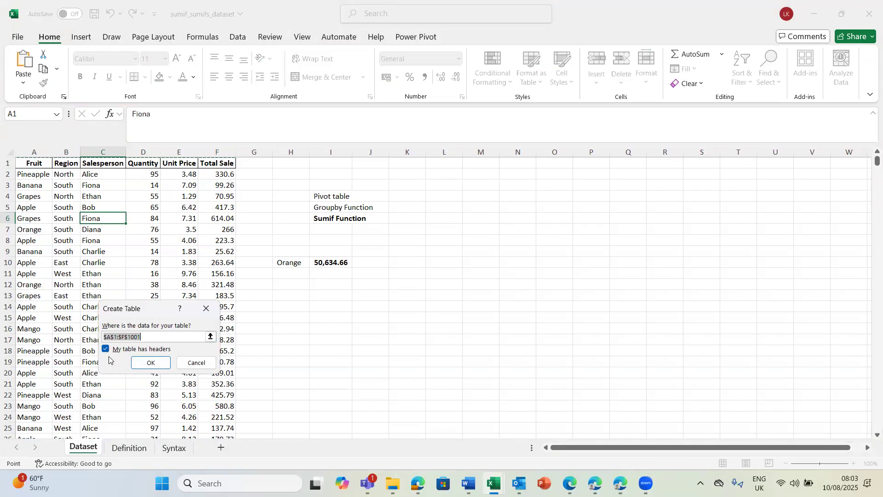
{"action": "left_click", "coordinate": [147, 362]}
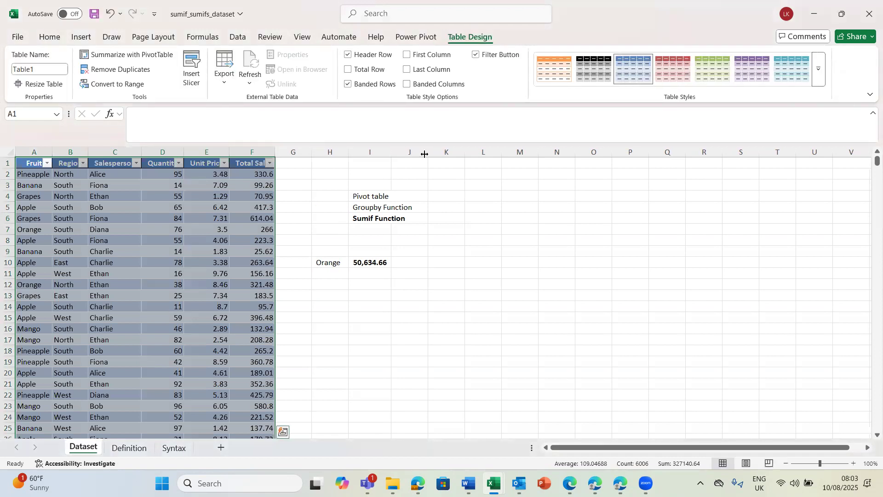
Step: Clear the table style so the new table has no coloured formatting
{"action": "left_click", "coordinate": [818, 69]}
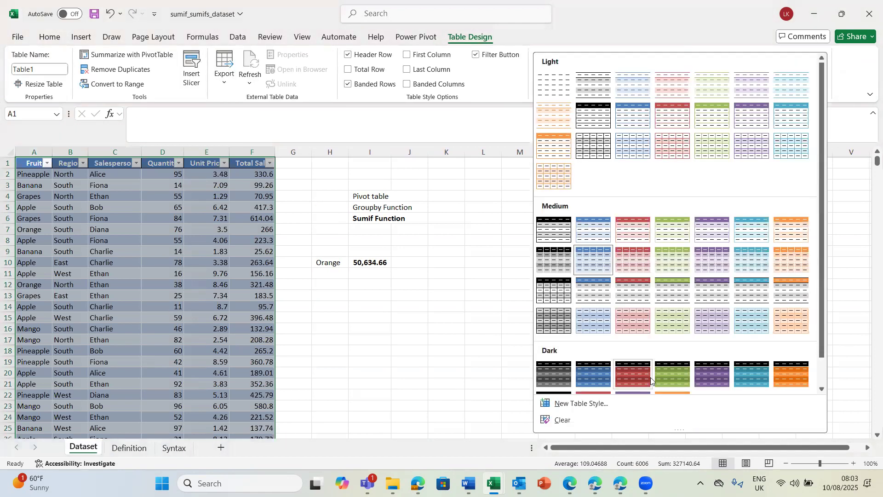
{"action": "left_click", "coordinate": [556, 420]}
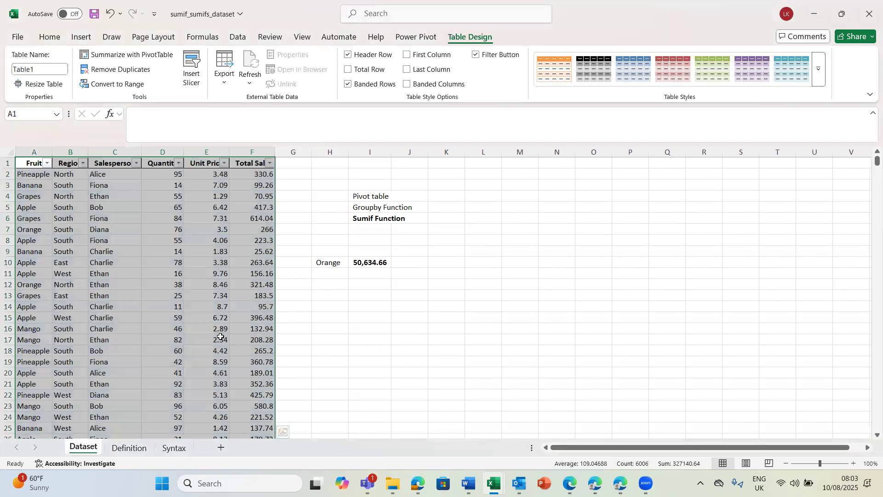
{"action": "left_click", "coordinate": [363, 318]}
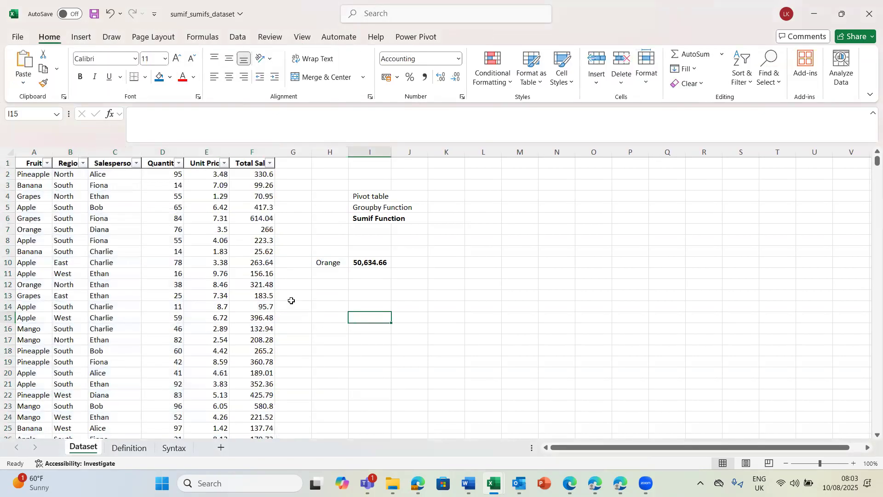
Step: Examine the table's Fruit column for the different fruit names it contains
{"action": "left_click", "coordinate": [192, 297]}
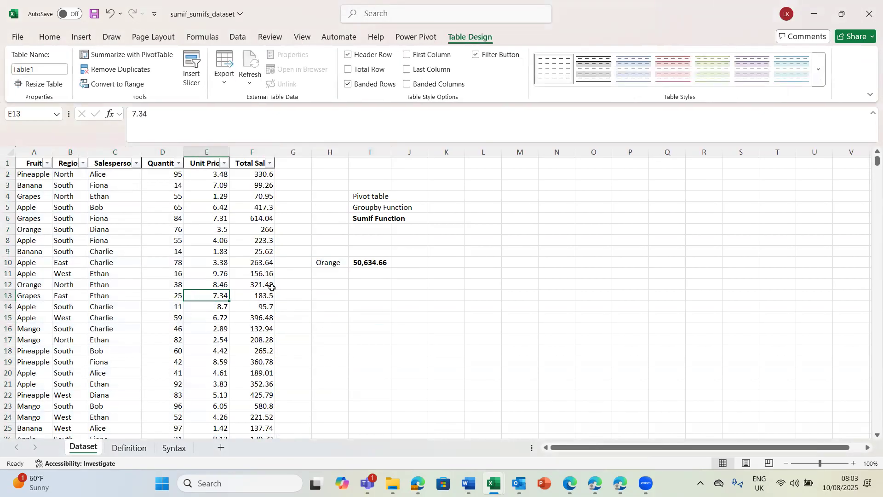
{"action": "left_click", "coordinate": [256, 300]}
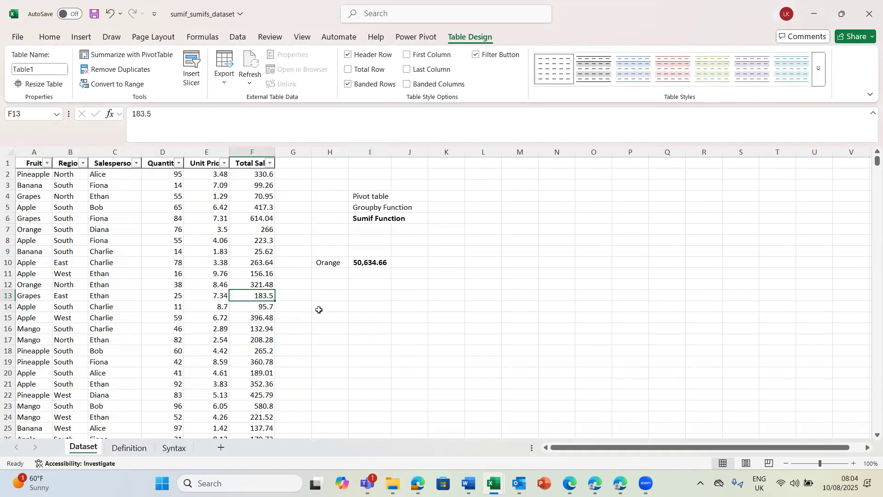
{"action": "left_click", "coordinate": [370, 294]}
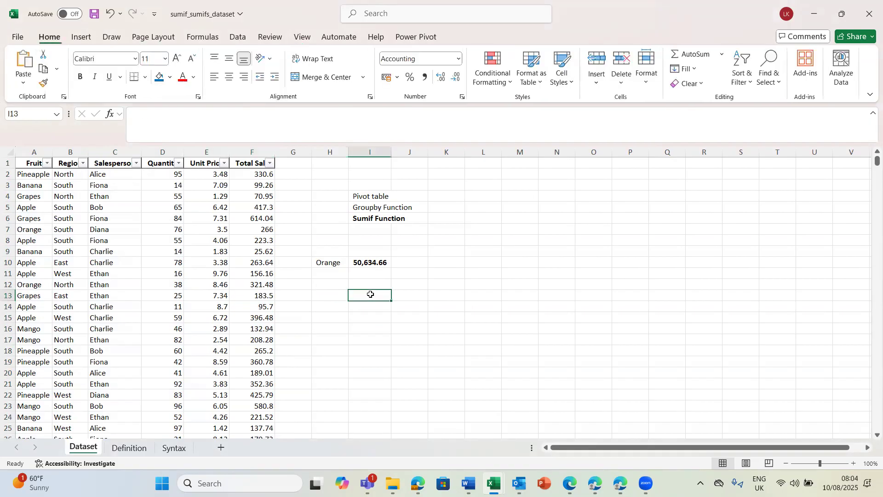
{"action": "left_click", "coordinate": [33, 154]}
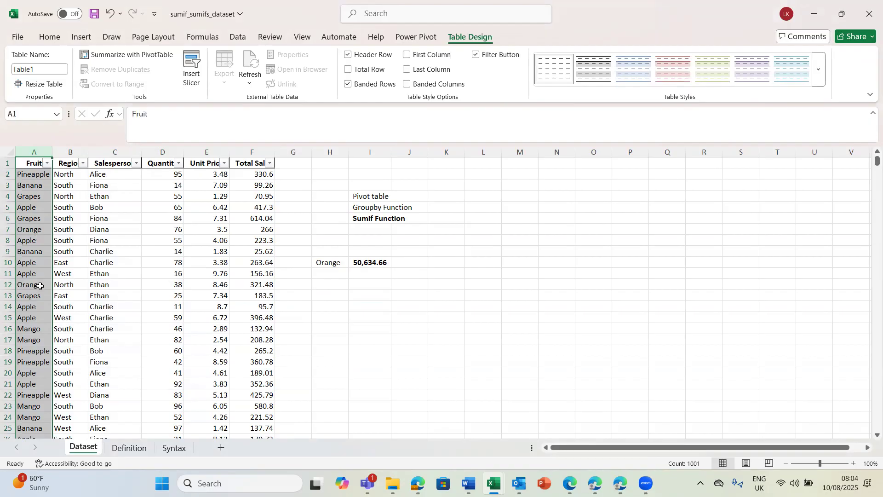
{"action": "left_click", "coordinate": [29, 176]}
{"action": "left_click", "coordinate": [29, 187]}
{"action": "left_click_drag", "start_coordinate": [29, 197], "coordinate": [30, 229]}
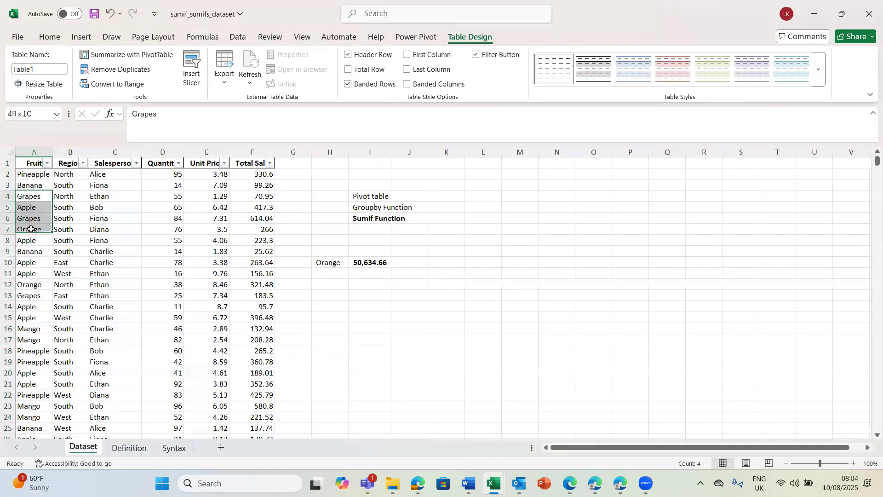
{"action": "left_click", "coordinate": [30, 229]}
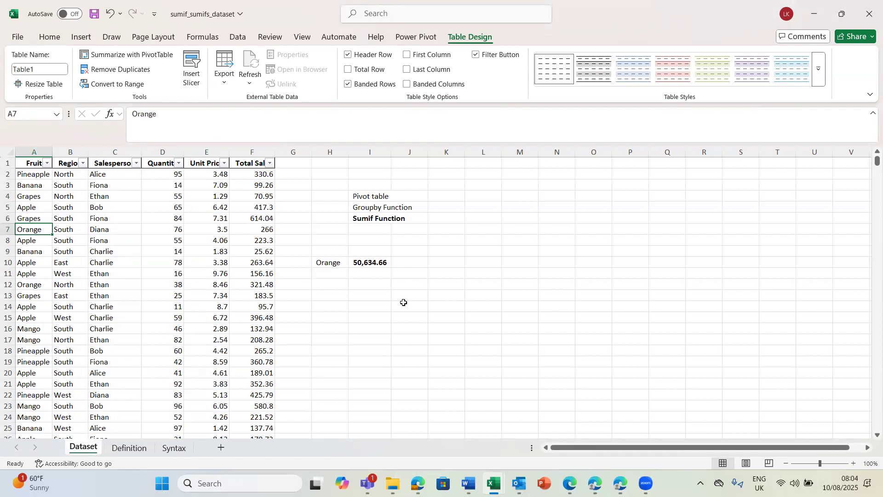
Step: List the distinct fruits by entering =UNIQUE(A:A) in cell I13
{"action": "left_click", "coordinate": [374, 296]}
{"action": "type", "text": "="}
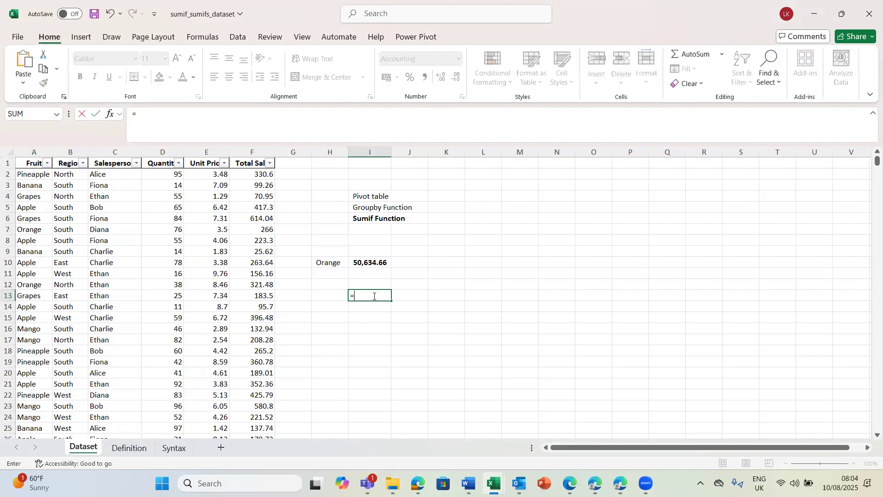
{"action": "type", "text": "u"}
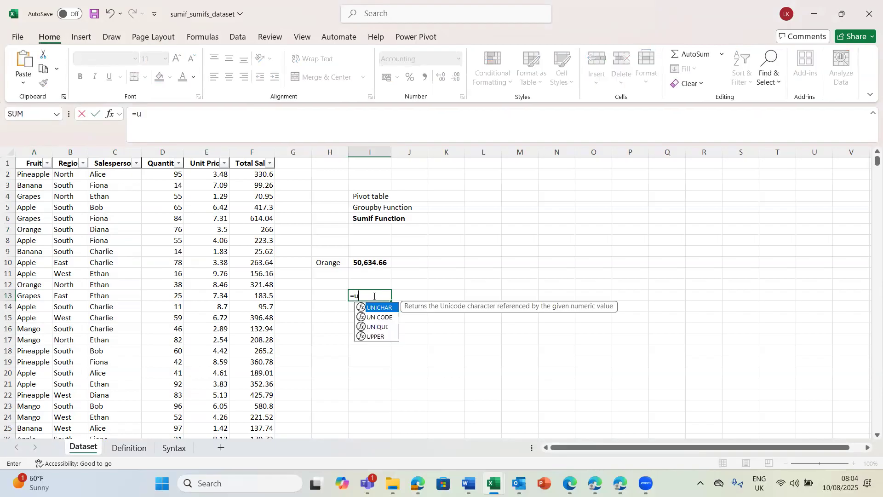
{"action": "type", "text": "ni"}
{"action": "key", "text": "Down"}
{"action": "key", "text": "Down"}
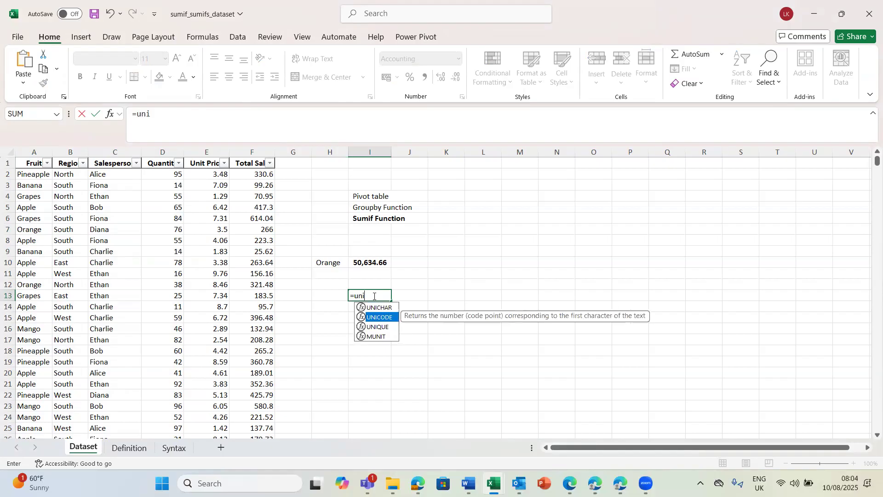
{"action": "key", "text": "Tab"}
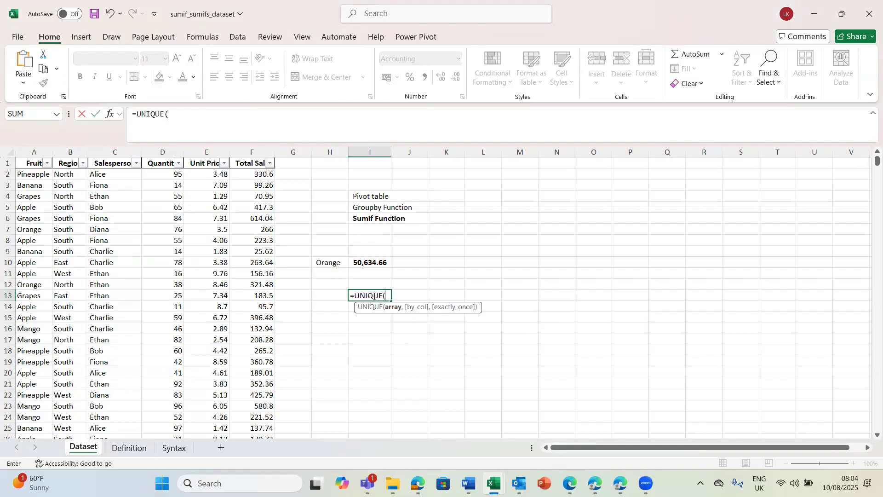
{"action": "left_click", "coordinate": [33, 152]}
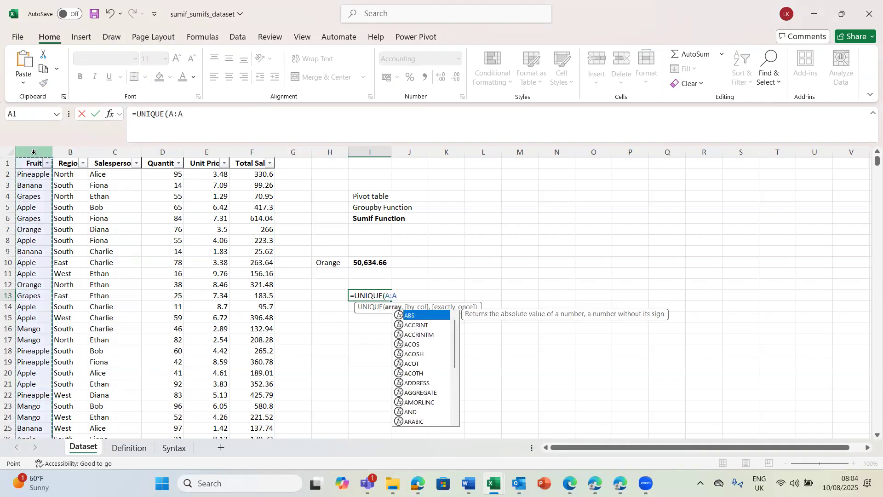
{"action": "key", "text": "Return"}
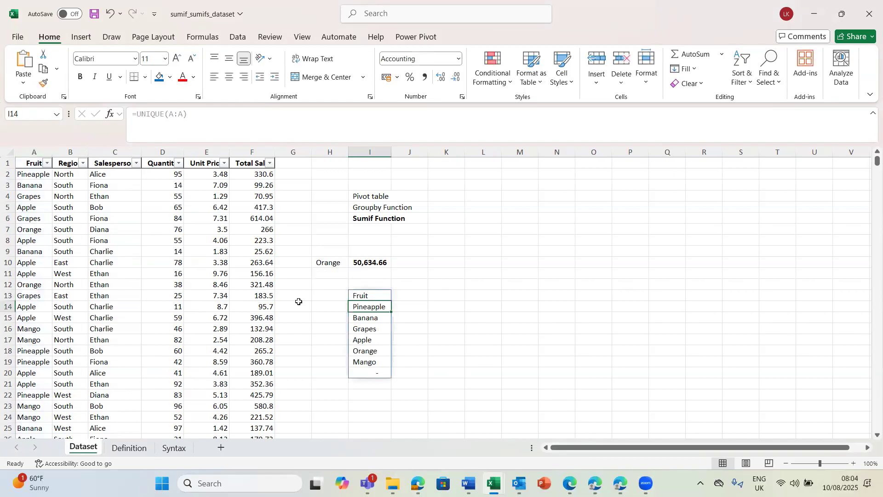
Step: Try to replace the UNIQUE formula in cell I13 by copying it and pasting it over itself as a value
{"action": "left_click", "coordinate": [370, 294]}
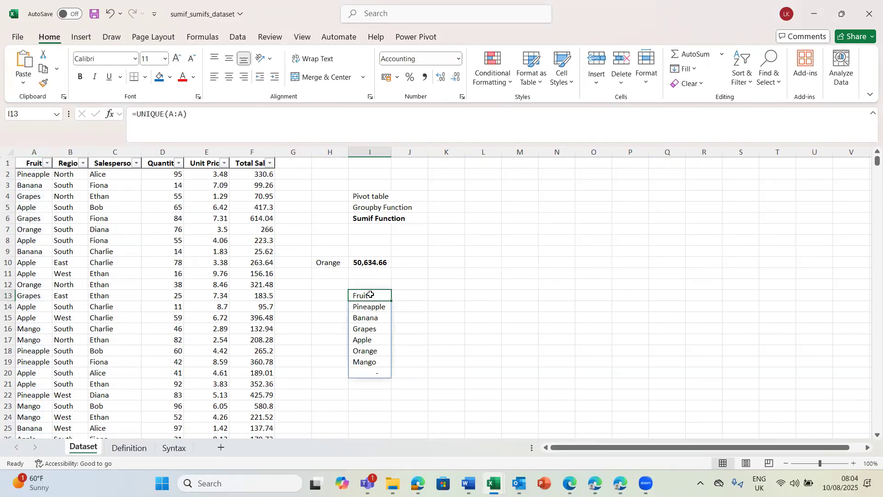
{"action": "key", "text": "shift+Down"}
{"action": "key", "text": "shift+Down"}
{"action": "key", "text": "Up"}
{"action": "key", "text": "Up"}
{"action": "key", "text": "Down"}
{"action": "key", "text": "Down"}
{"action": "key", "text": "ctrl+c"}
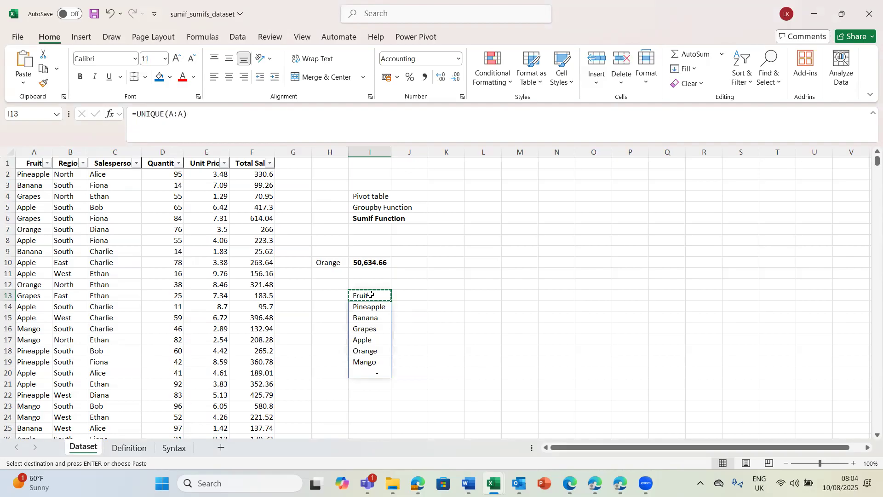
{"action": "key", "text": "ctrl+v"}
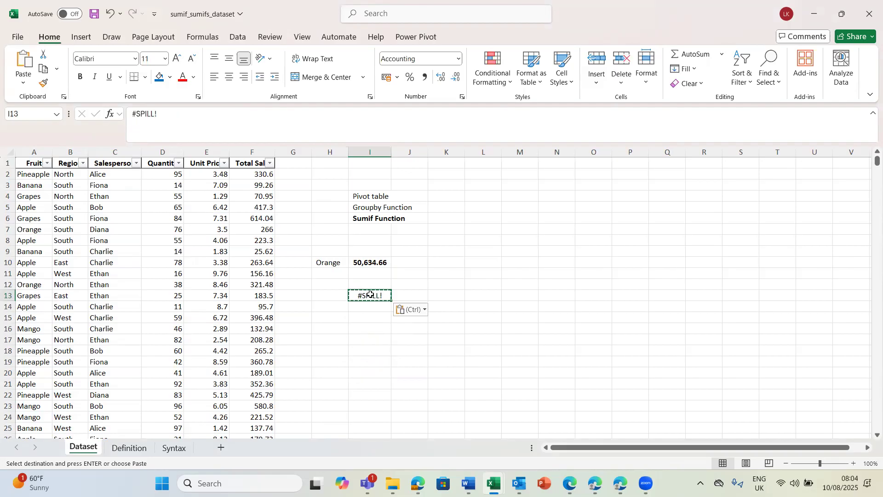
{"action": "key", "text": "ctrl+z"}
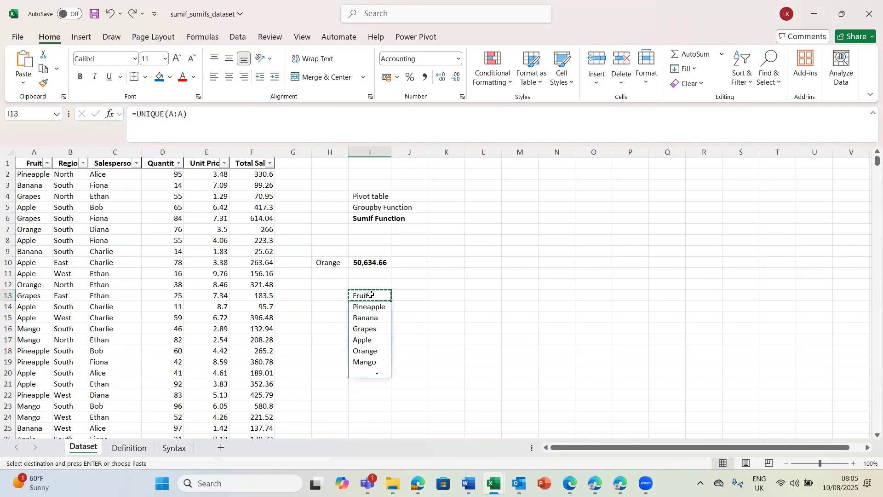
Step: Replace the UNIQUE results in cells I13:I20 with static values by pasting the copied list over itself as values
{"action": "key", "text": "shift+Down"}
{"action": "key", "text": "shift+Down"}
{"action": "key", "text": "shift+Down"}
{"action": "key", "text": "shift+Down"}
{"action": "key", "text": "shift+Down"}
{"action": "key", "text": "shift+Down"}
{"action": "key", "text": "shift+Down"}
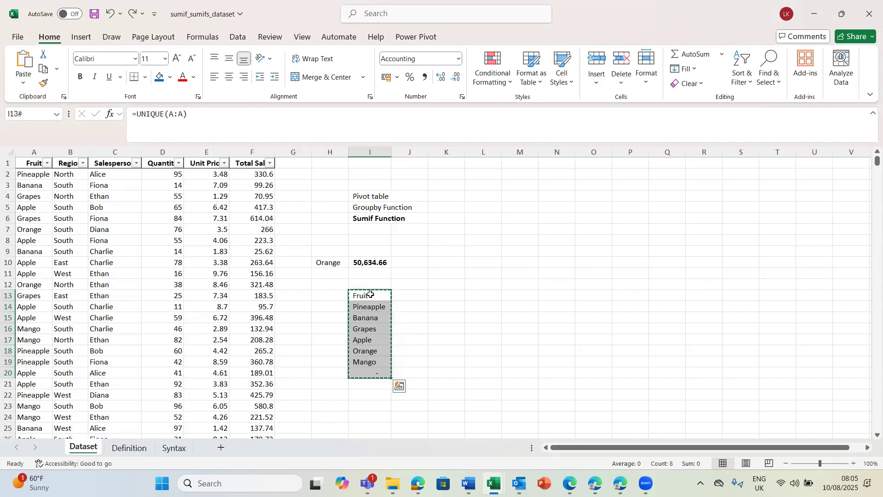
{"action": "key", "text": "ctrl+shift+v"}
{"action": "left_click", "coordinate": [366, 335]}
{"action": "left_click", "coordinate": [367, 298]}
{"action": "double_click", "coordinate": [370, 297]}
{"action": "key", "text": "Return"}
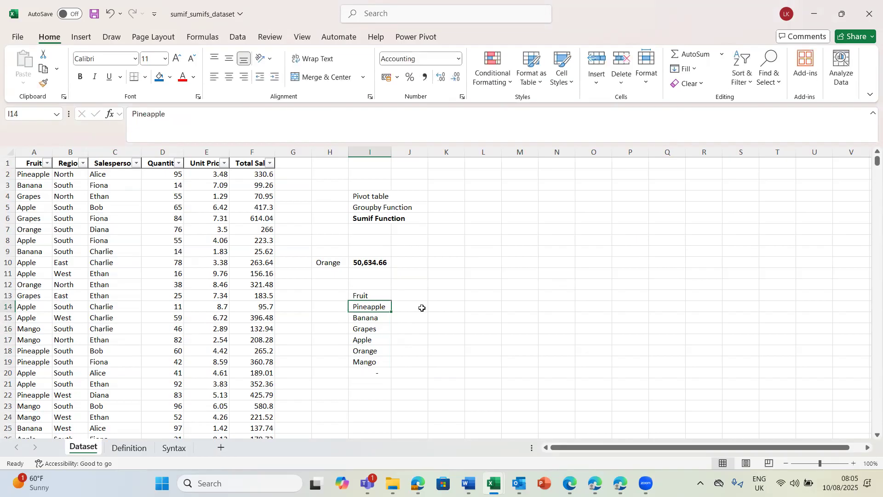
Step: Enter =UNIQUE(A:A) in cell J13 to compare a live list of fruits with the pasted values
{"action": "left_click", "coordinate": [410, 295]}
{"action": "type", "text": "=uni"}
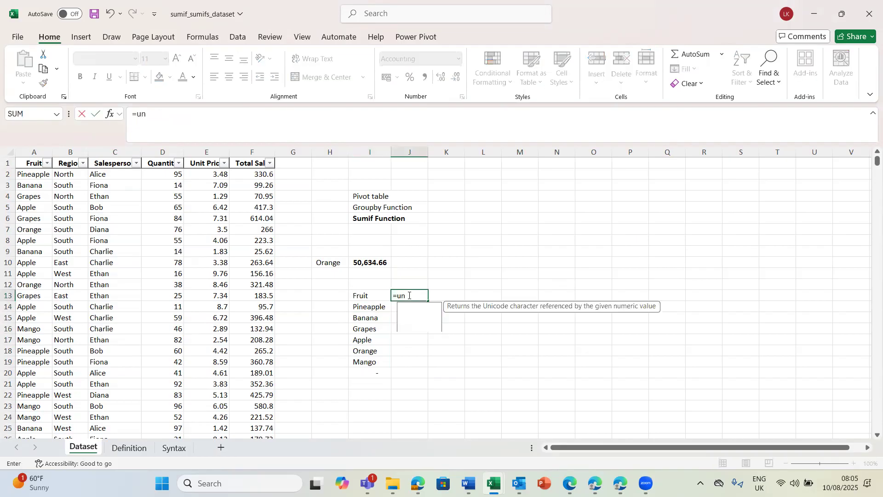
{"action": "key", "text": "Tab"}
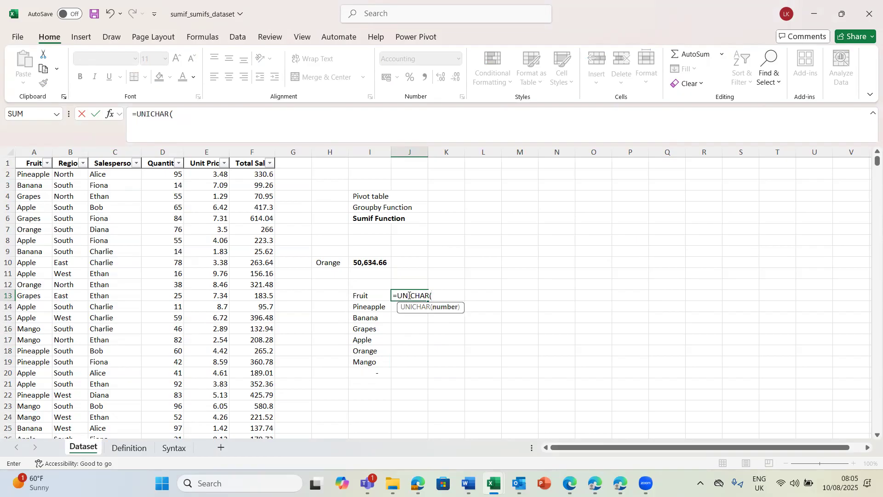
{"action": "key", "text": "BackSpace"}
{"action": "key", "text": "BackSpace"}
{"action": "key", "text": "BackSpace"}
{"action": "key", "text": "BackSpace"}
{"action": "key", "text": "BackSpace"}
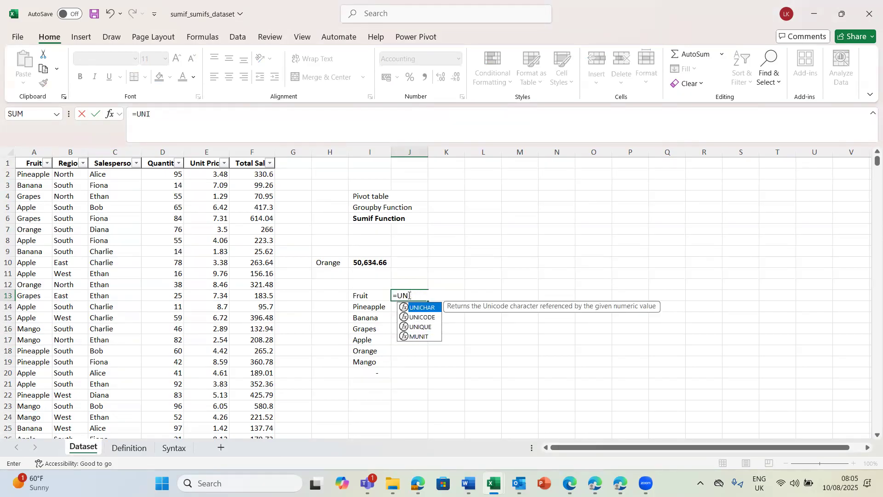
{"action": "key", "text": "Down"}
{"action": "key", "text": "Down"}
{"action": "key", "text": "Tab"}
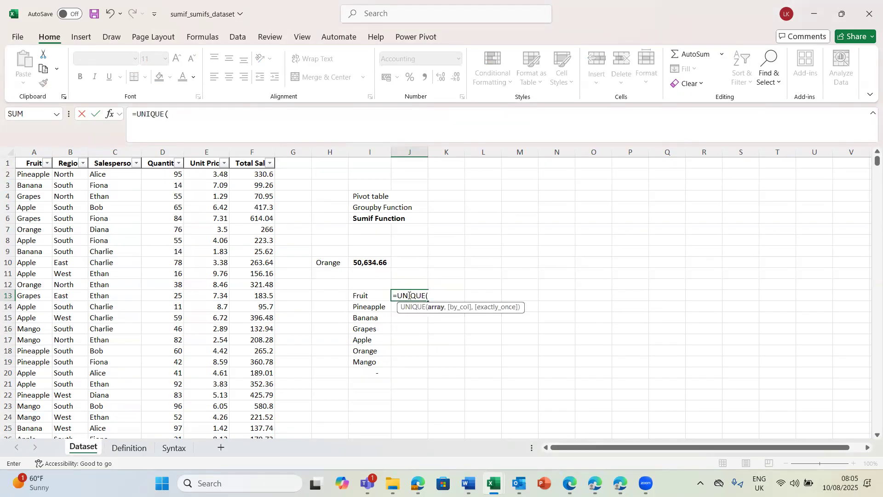
{"action": "left_click", "coordinate": [35, 151]}
{"action": "key", "text": "Return"}
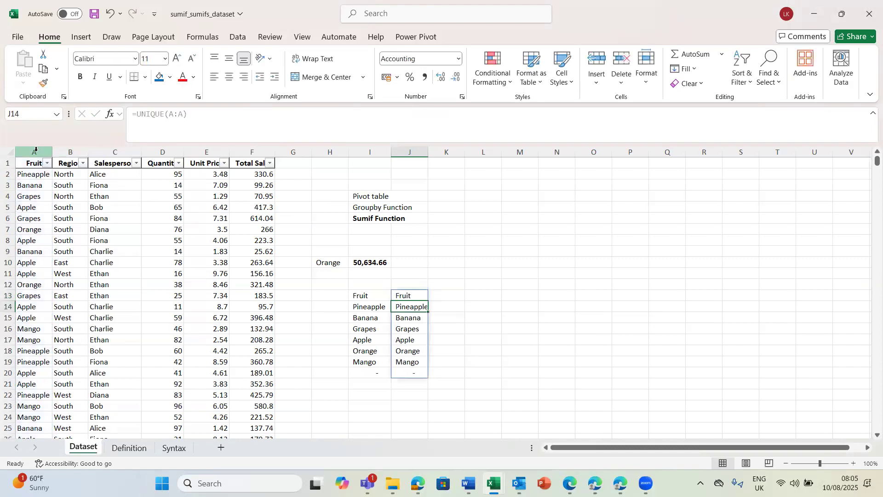
{"action": "left_click", "coordinate": [404, 295]}
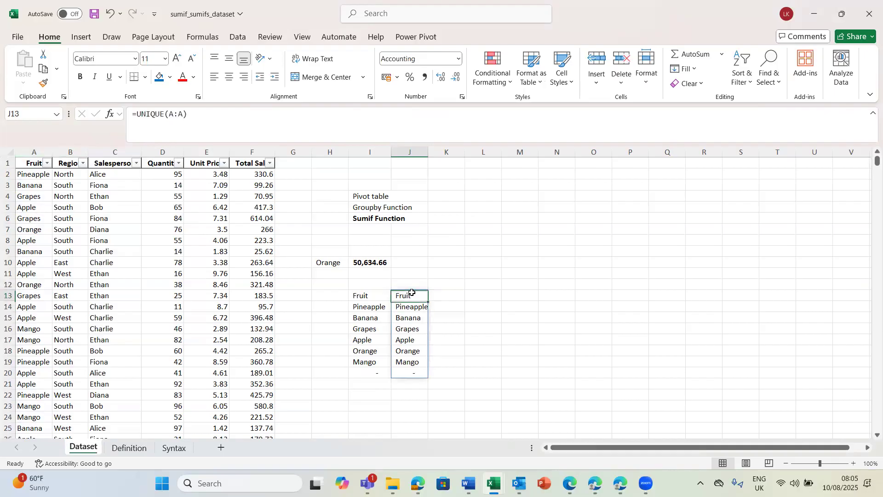
{"action": "left_click", "coordinate": [484, 324]}
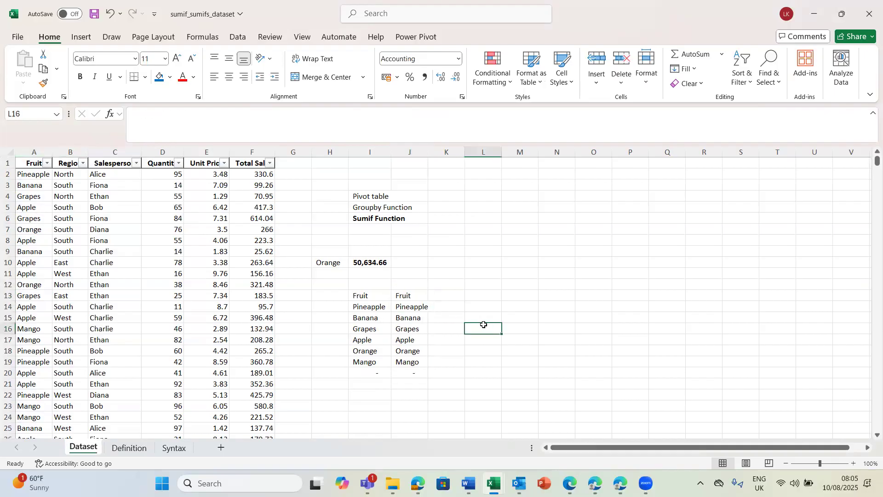
Step: Delete the duplicate UNIQUE fruit list in cells J13:J20
{"action": "left_click", "coordinate": [407, 294]}
{"action": "left_click_drag", "start_coordinate": [420, 306], "coordinate": [409, 294]}
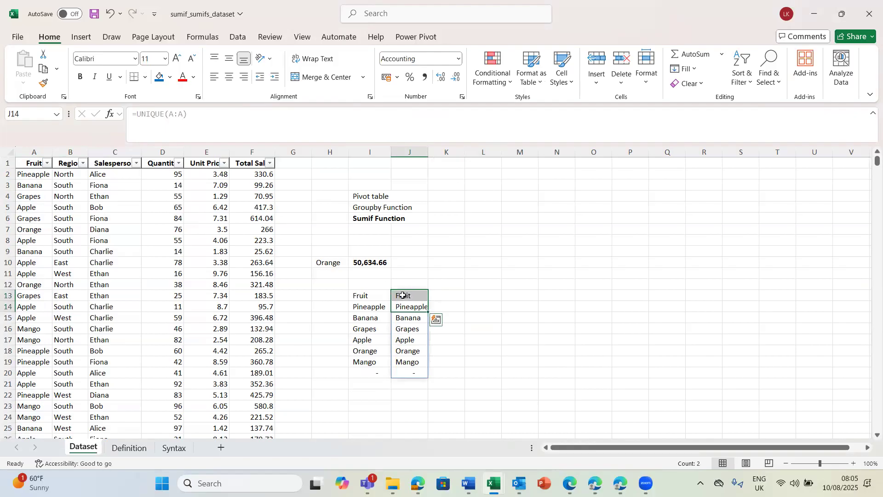
{"action": "left_click", "coordinate": [403, 295]}
{"action": "key", "text": "shift+Down"}
{"action": "key", "text": "shift+Down"}
{"action": "key", "text": "shift+Down"}
{"action": "key", "text": "shift+Down"}
{"action": "key", "text": "shift+Down"}
{"action": "key", "text": "shift+Down"}
{"action": "key", "text": "shift+Down"}
{"action": "key", "text": "shift+Down"}
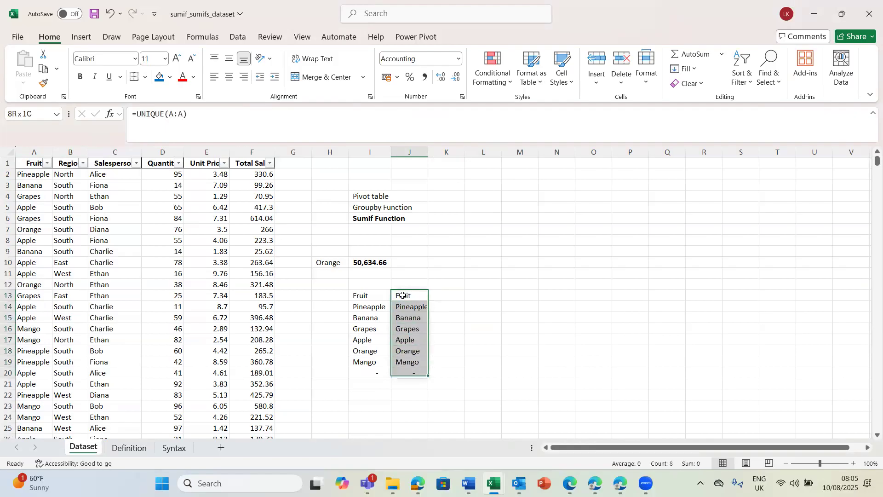
{"action": "key", "text": "Delete"}
{"action": "left_click", "coordinate": [370, 297]}
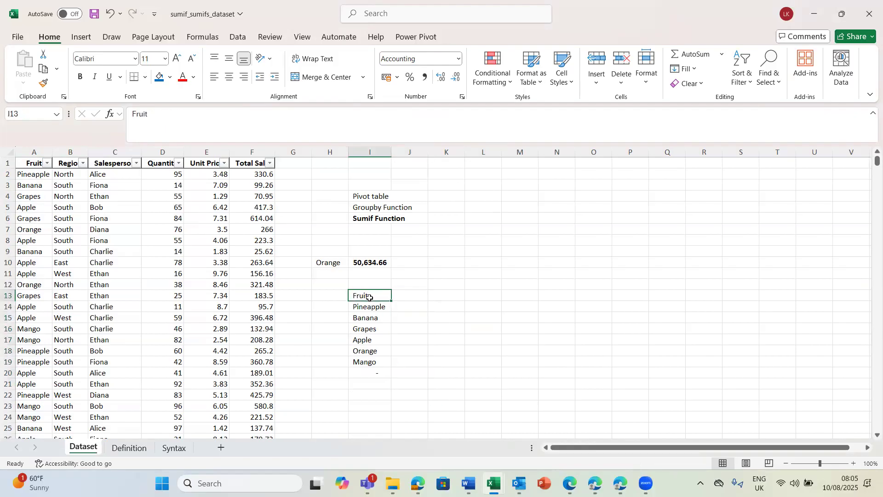
{"action": "left_click", "coordinate": [409, 296]}
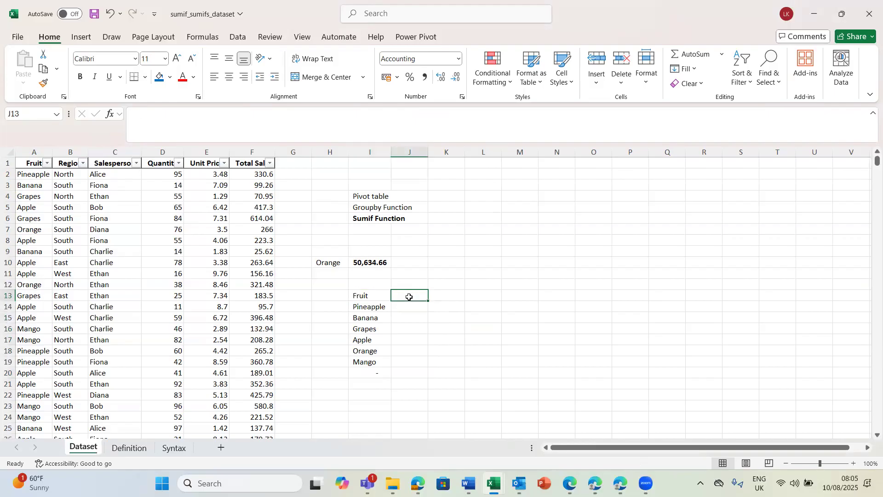
{"action": "left_click", "coordinate": [364, 297]}
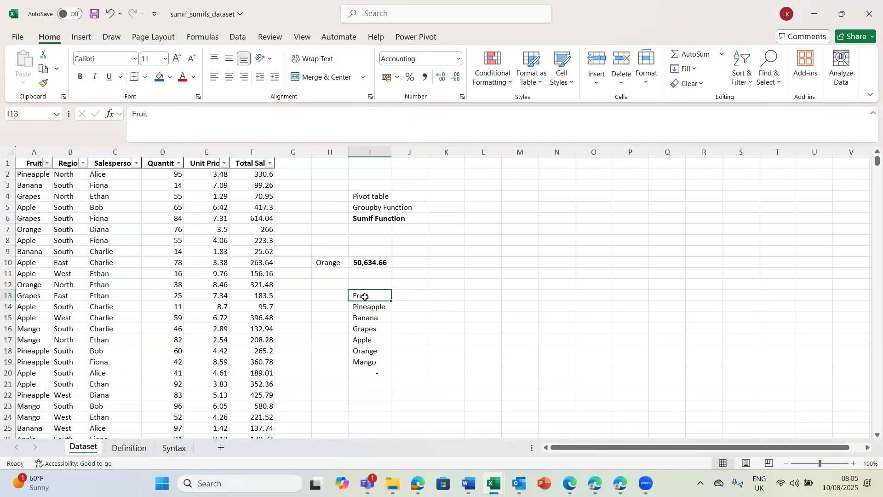
Step: Add a total row to the table and set its Quantity cell to Sum
{"action": "left_click", "coordinate": [206, 273]}
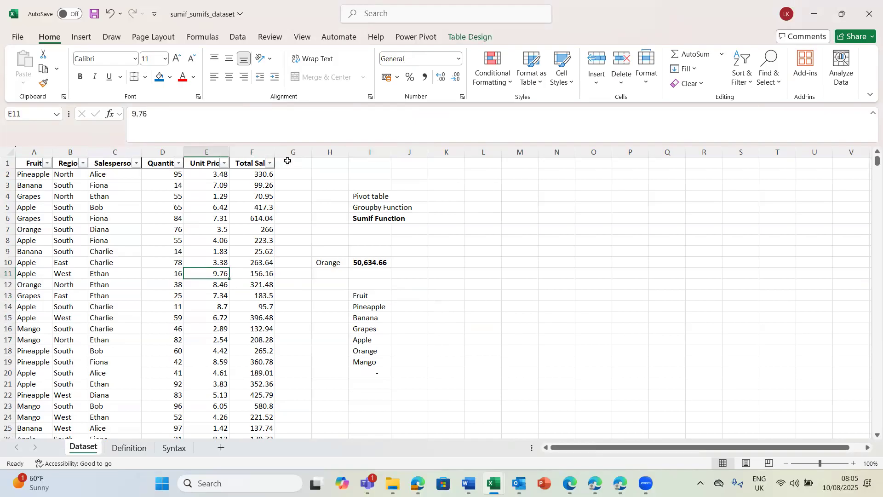
{"action": "left_click", "coordinate": [461, 38]}
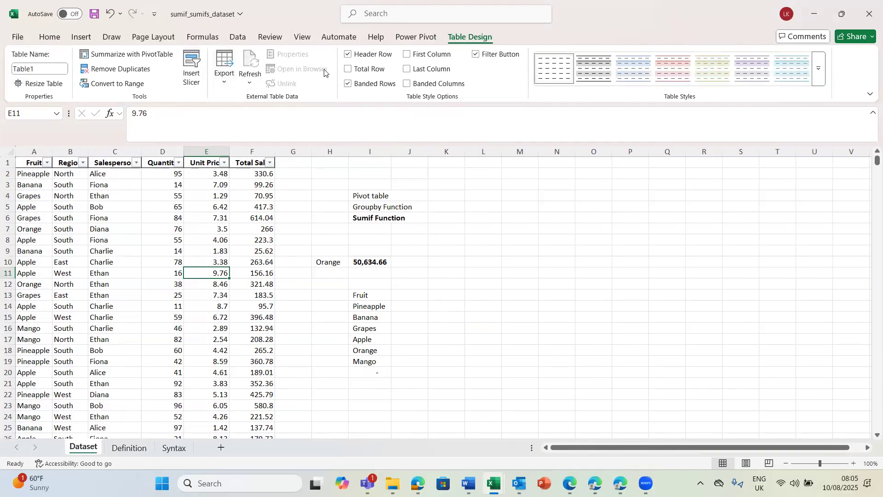
{"action": "left_click", "coordinate": [347, 69]}
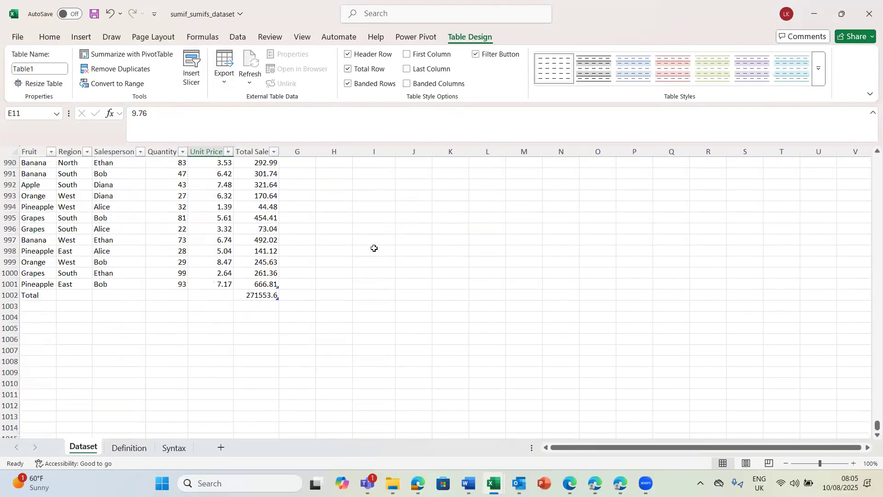
{"action": "left_click", "coordinate": [319, 238]}
{"action": "left_click", "coordinate": [177, 295]}
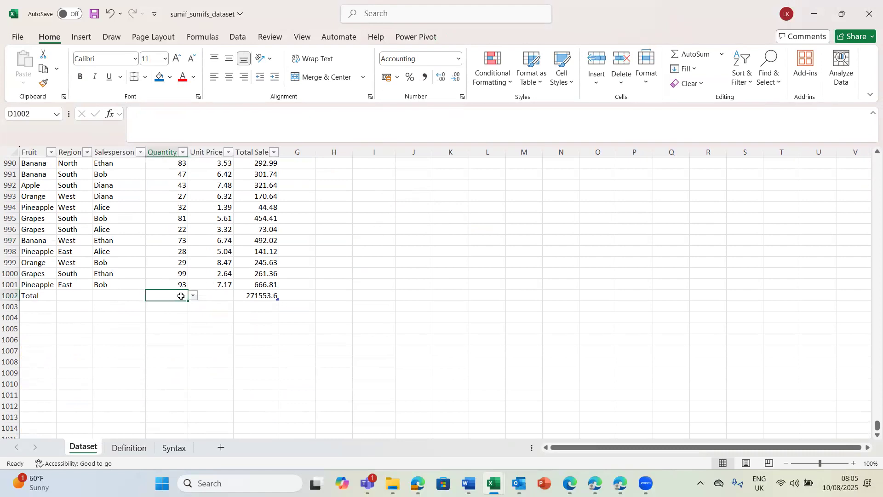
{"action": "left_click", "coordinate": [193, 296]}
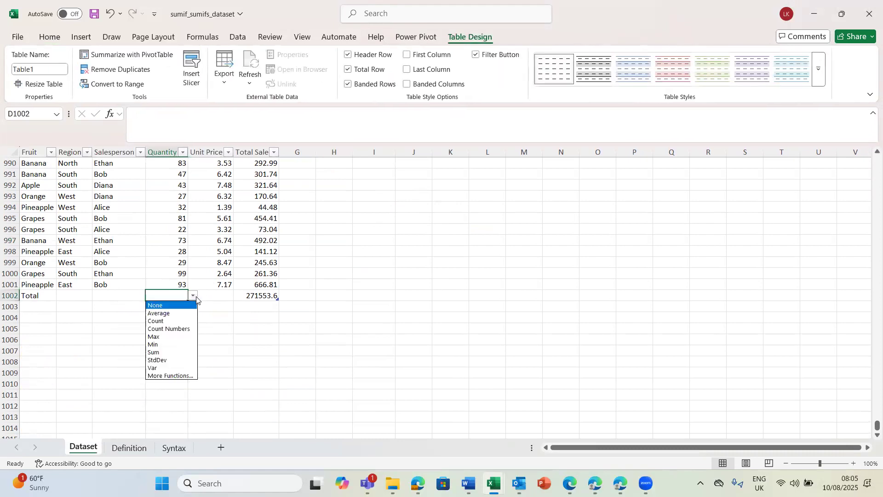
{"action": "left_click", "coordinate": [163, 351]}
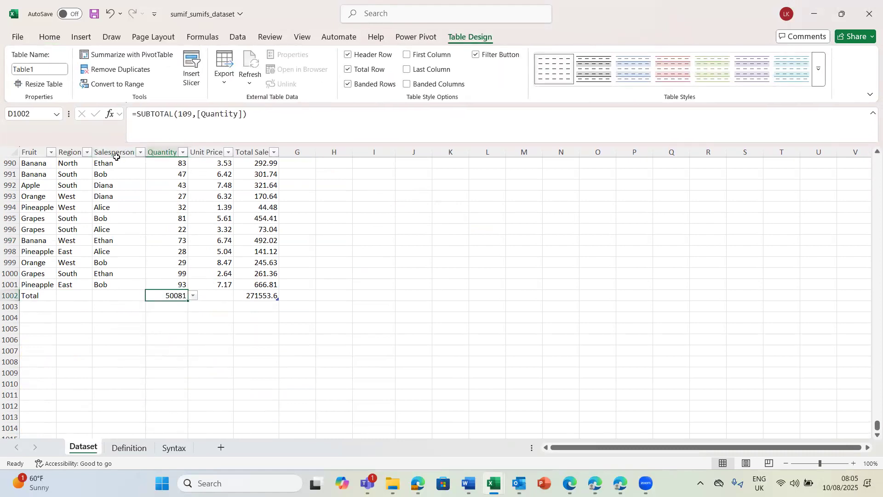
Step: Apply comma-style number formatting with two decimals to the Quantity, Unit Price and Total Sales columns, including the total row
{"action": "left_click", "coordinate": [168, 145]}
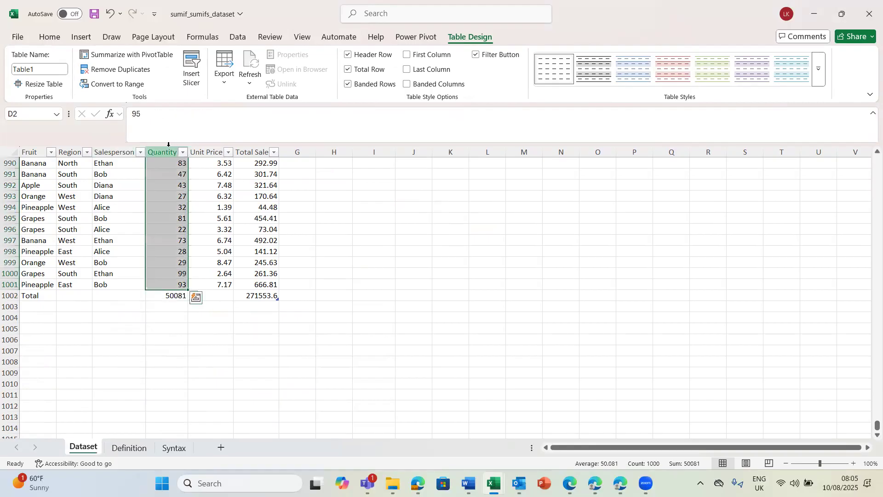
{"action": "key", "text": "shift+Right"}
{"action": "key", "text": "shift+Right"}
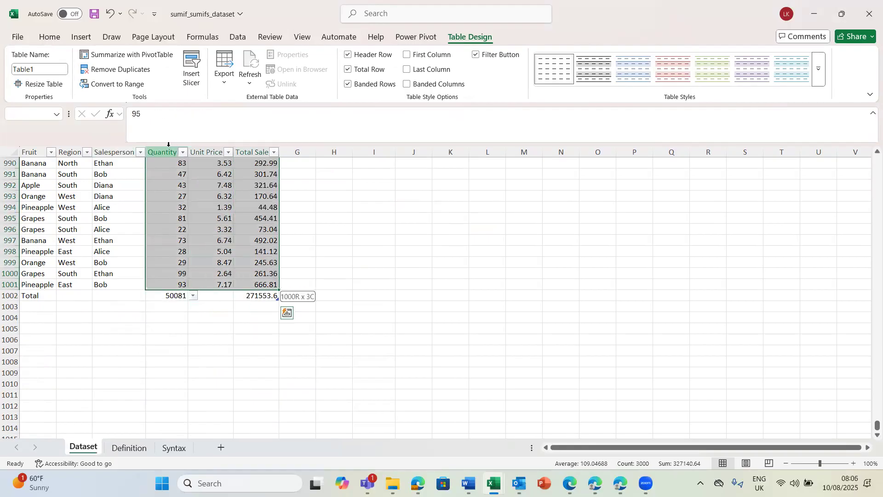
{"action": "key", "text": "shift+Down"}
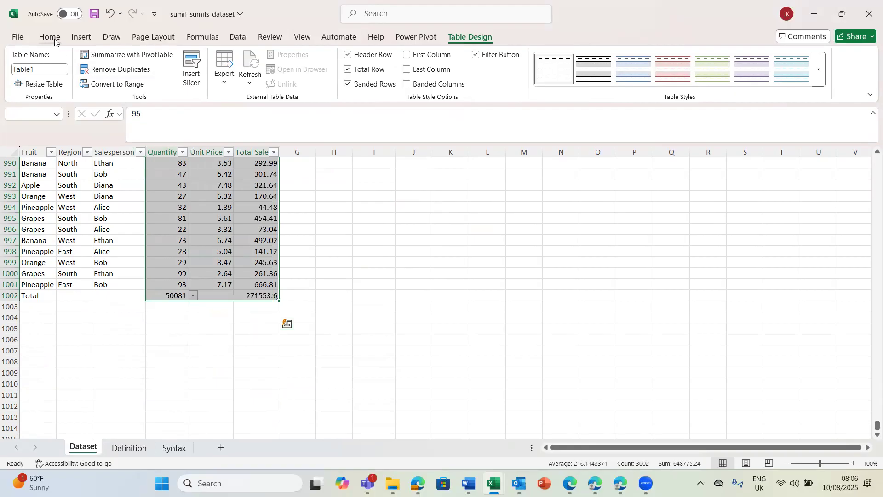
{"action": "left_click", "coordinate": [50, 37]}
{"action": "scroll", "coordinate": [405, 186], "scroll_direction": "up", "scroll_amount": 4}
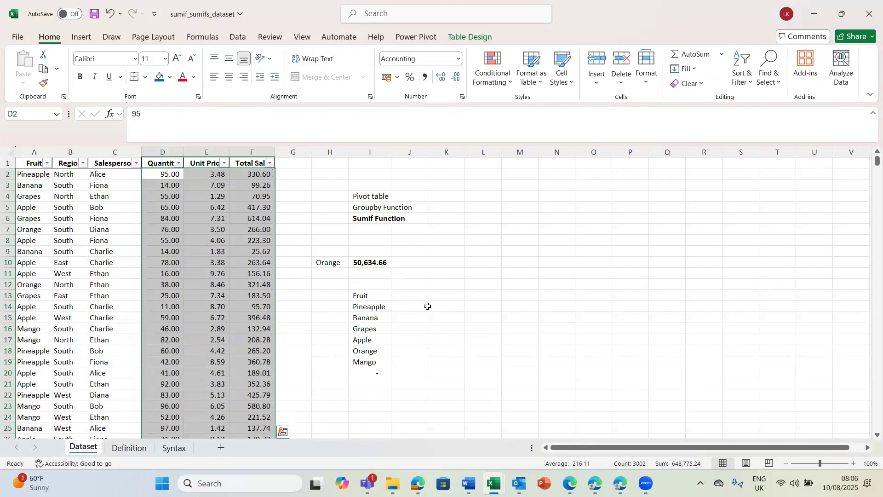
{"action": "left_click", "coordinate": [436, 319]}
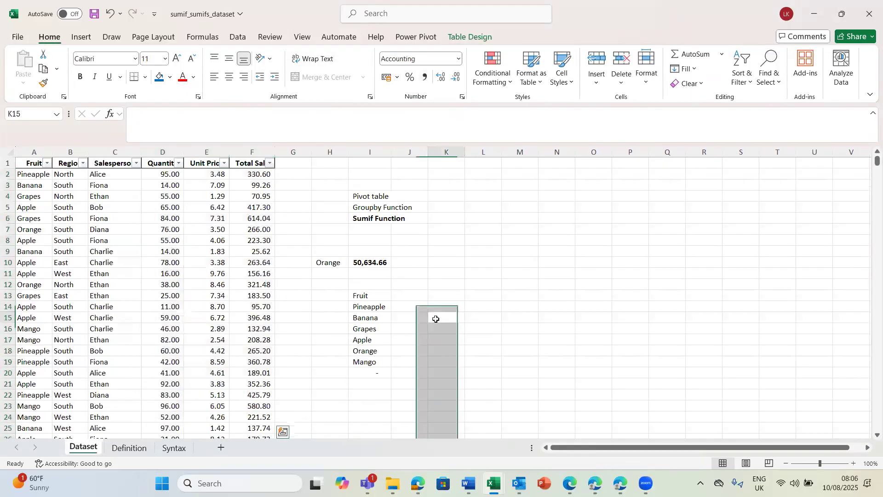
{"action": "left_click", "coordinate": [407, 296]}
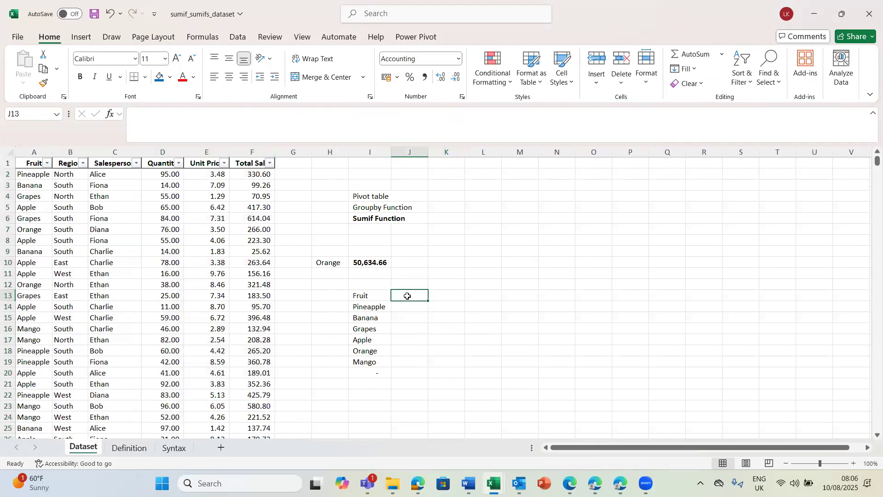
{"action": "left_click", "coordinate": [375, 298]}
{"action": "key", "text": "Delete"}
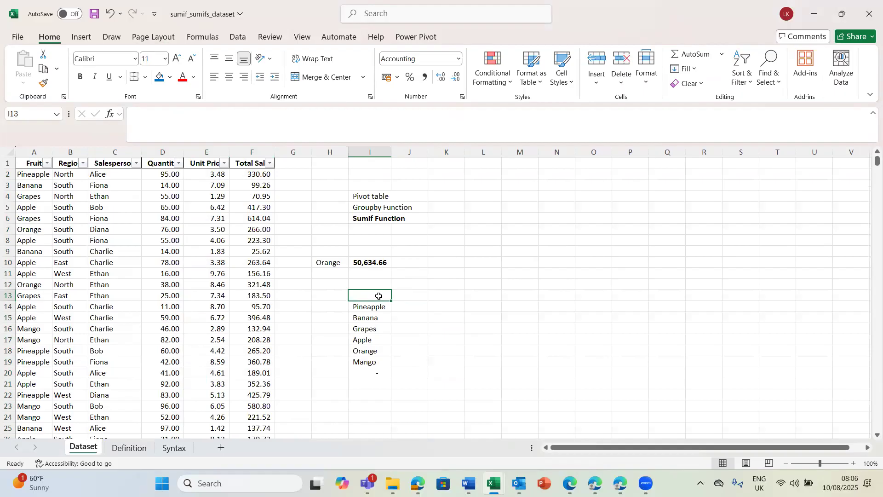
{"action": "key", "text": "ctrl+z"}
Step: Enter the heading Total Sales in cell J13 beside the Fruit heading
{"action": "left_click", "coordinate": [406, 293]}
{"action": "type", "text": "Total Sales"}
{"action": "key", "text": "Return"}
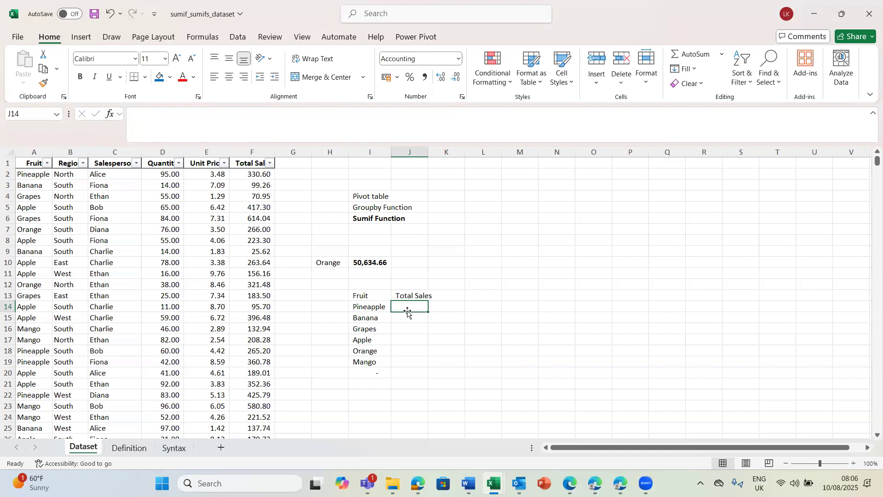
Step: Start a SUMIF formula in cell J14 for Pineapple, with column A as the range
{"action": "type", "text": "="}
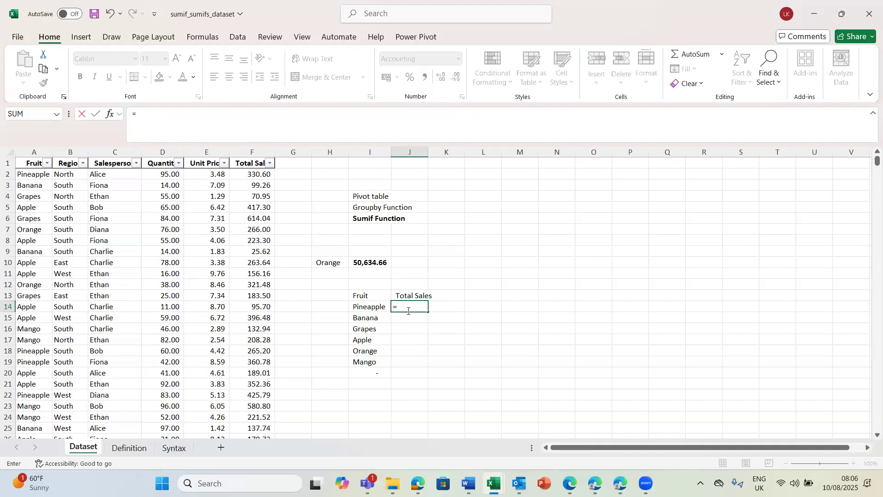
{"action": "type", "text": "sumi"}
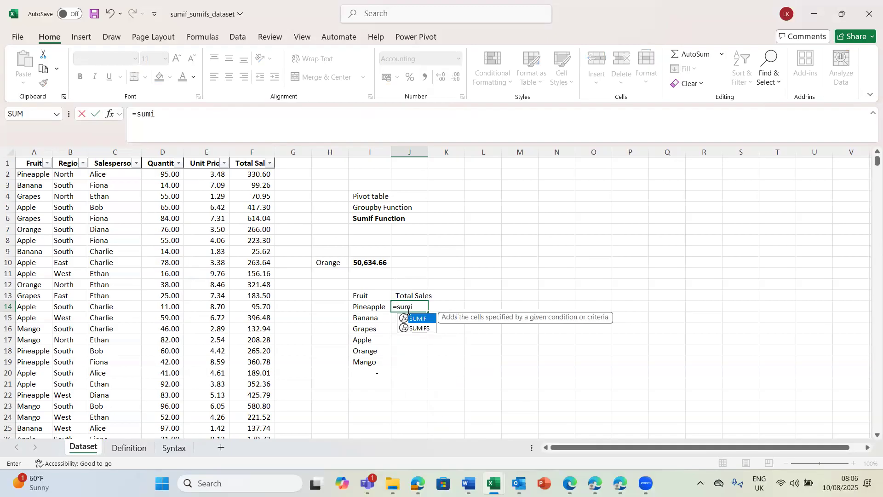
{"action": "key", "text": "Tab"}
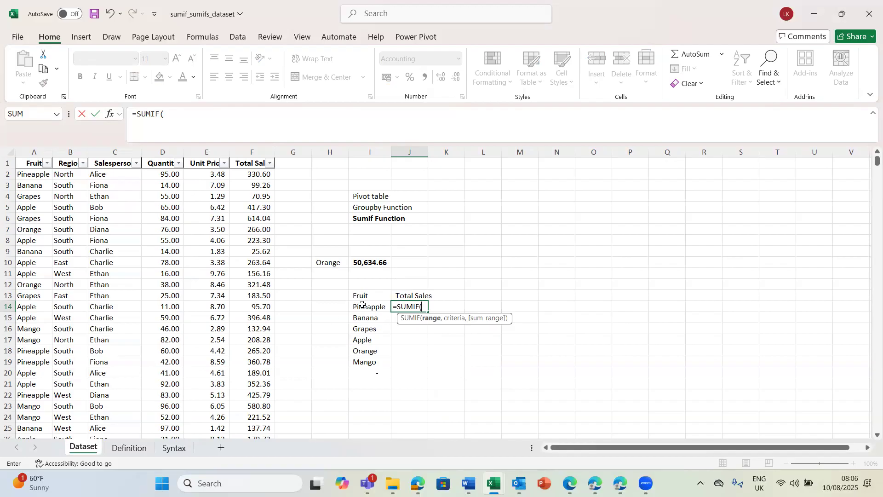
{"action": "left_click", "coordinate": [32, 152]}
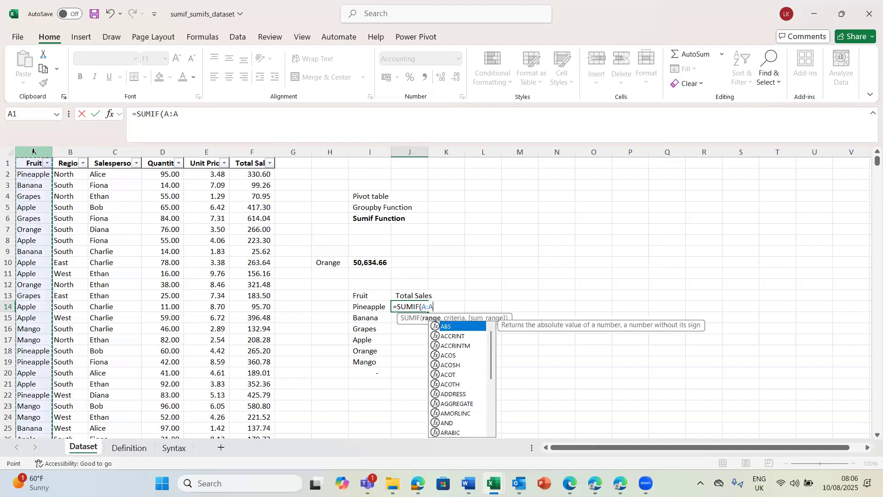
{"action": "type", "text": ","}
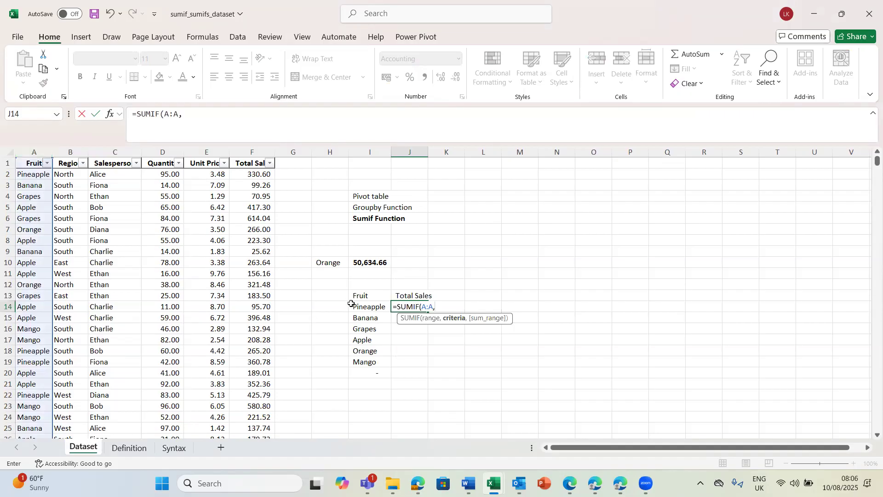
{"action": "left_click", "coordinate": [365, 306]}
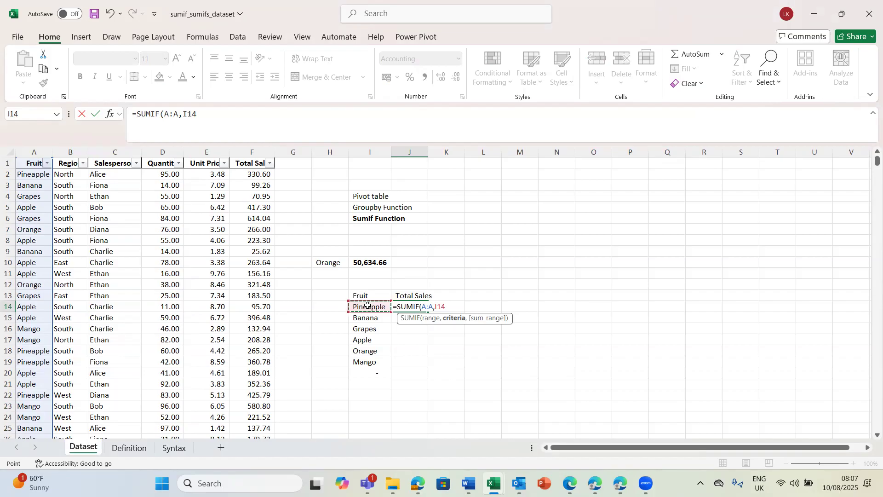
{"action": "key", "text": "BackSpace"}
{"action": "key", "text": "BackSpace"}
{"action": "key", "text": "BackSpace"}
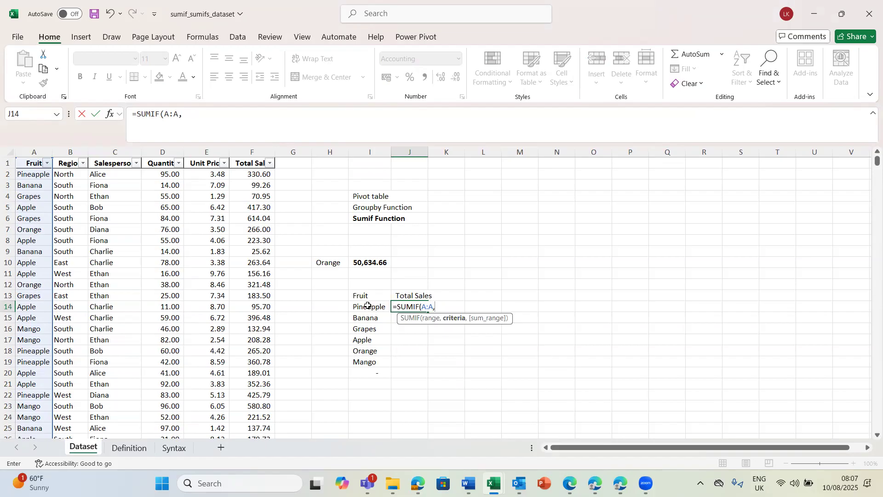
Step: Complete the SUMIF formula in J14 with the typed criterion "Pineapple" and column F as the sum range
{"action": "type", "text": "\"Pineapple"}
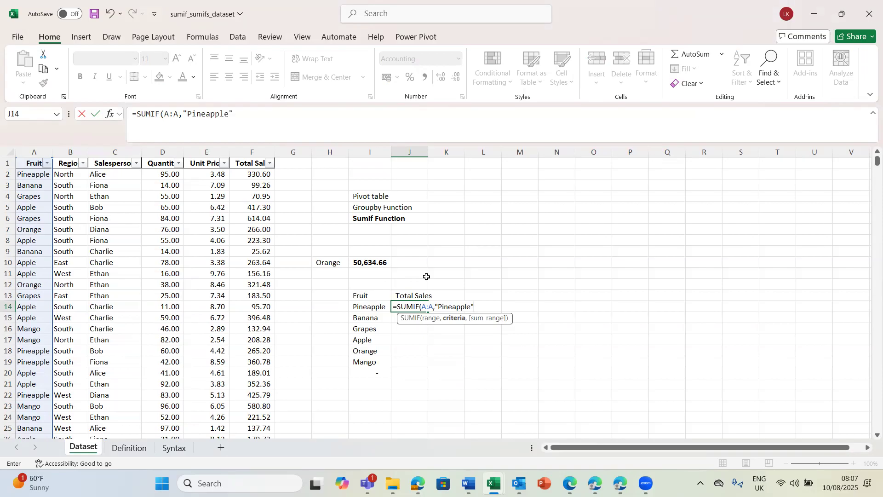
{"action": "type", "text": "\","}
{"action": "left_click", "coordinate": [258, 158]}
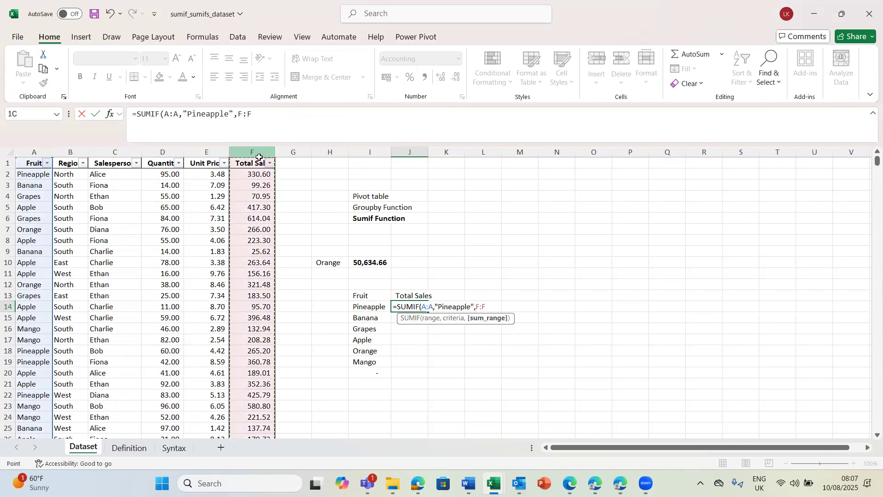
{"action": "key", "text": "Return"}
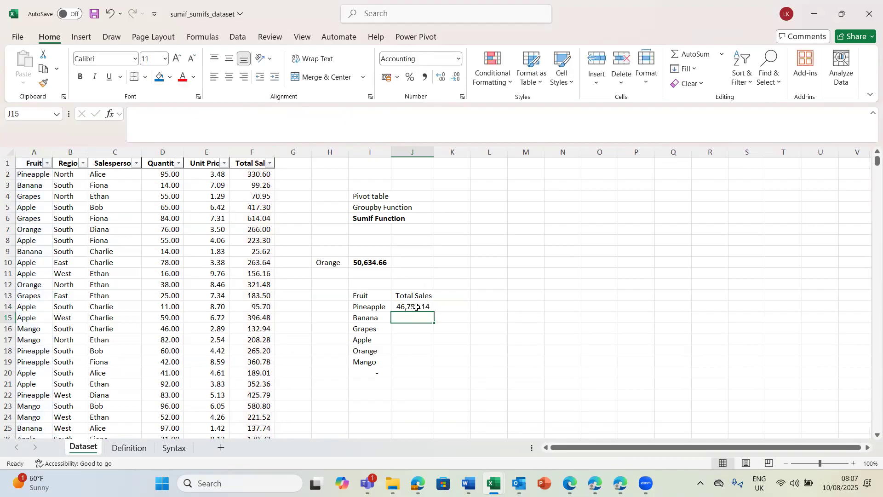
Step: Fill the Pineapple SUMIF formula from J14 down to J19 and check the formula in the copied cells
{"action": "left_click", "coordinate": [415, 307]}
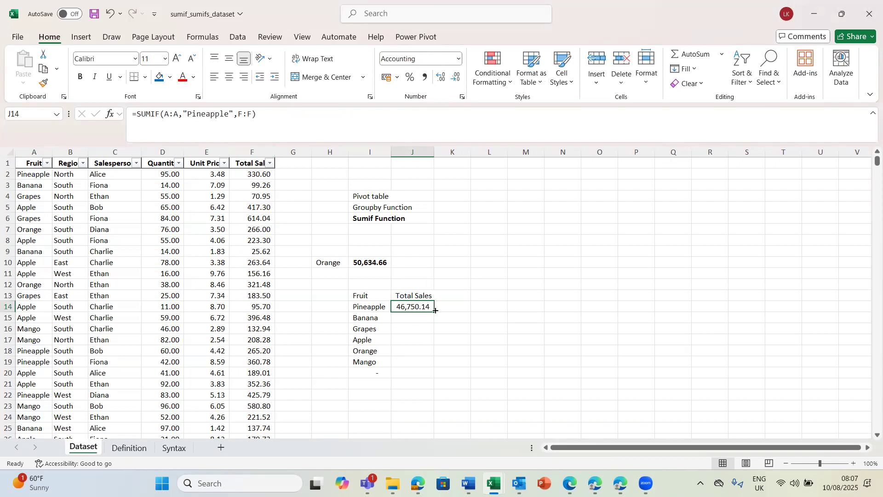
{"action": "left_click_drag", "start_coordinate": [435, 311], "coordinate": [433, 364]}
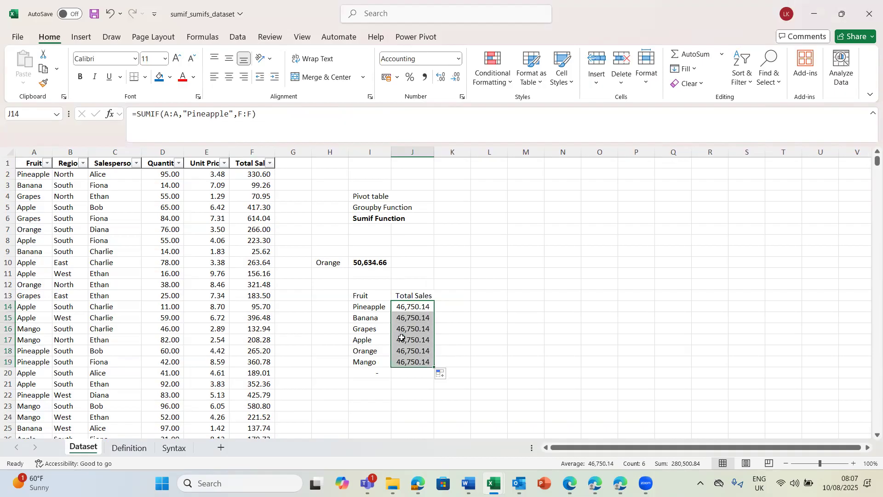
{"action": "left_click", "coordinate": [414, 326]}
{"action": "left_click", "coordinate": [401, 316]}
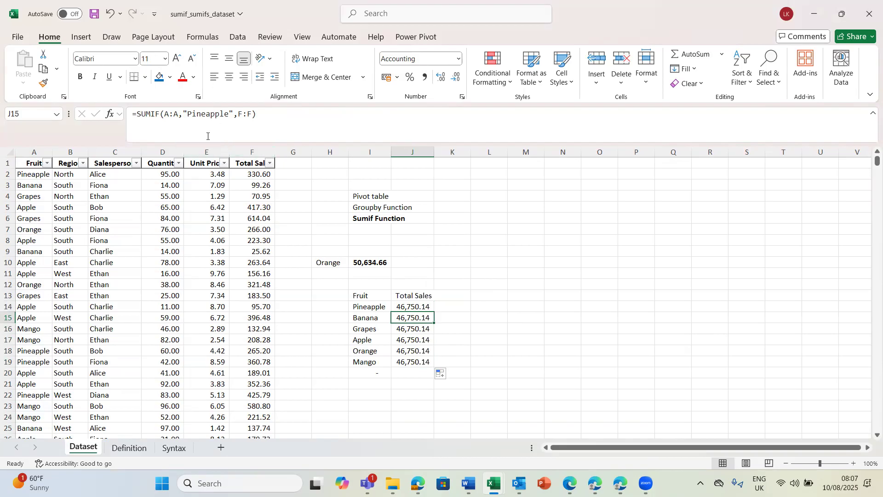
{"action": "left_click", "coordinate": [410, 304]}
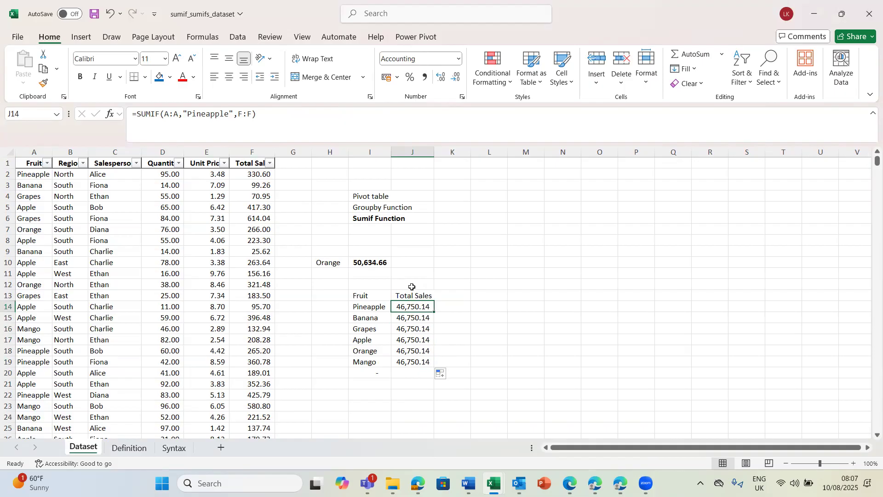
Step: Add a second Total Sales heading in K13 by referencing cell J13
{"action": "left_click", "coordinate": [455, 304]}
{"action": "left_click", "coordinate": [452, 294]}
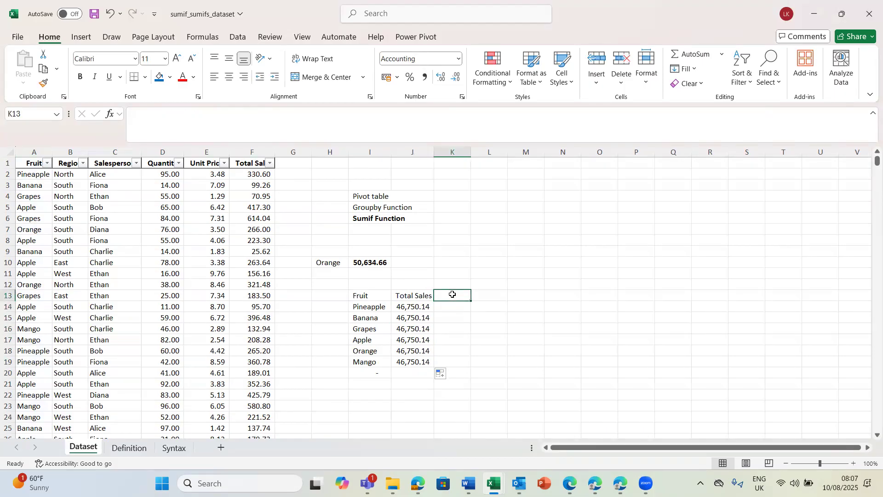
{"action": "type", "text": "="}
{"action": "left_click", "coordinate": [424, 295]}
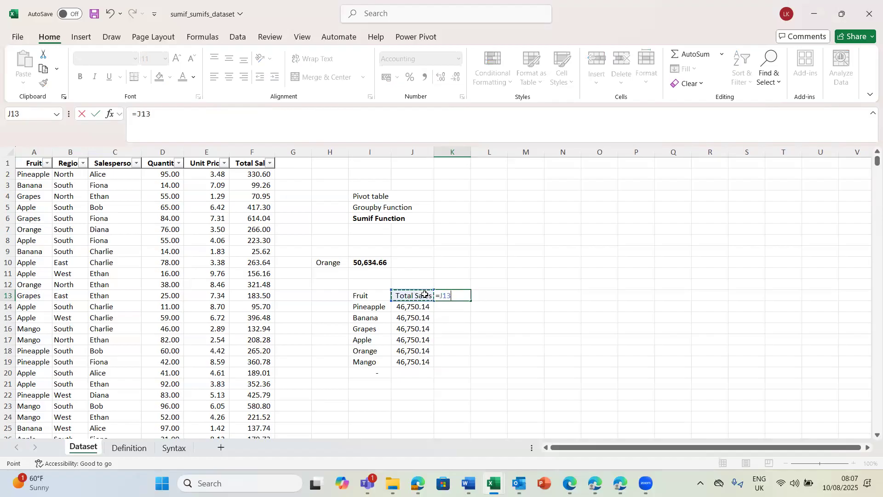
{"action": "key", "text": "Return"}
Step: Enter a SUMIF formula in K14 with column A as range, cell I14 as criterion and column F as sum range
{"action": "type", "text": "="}
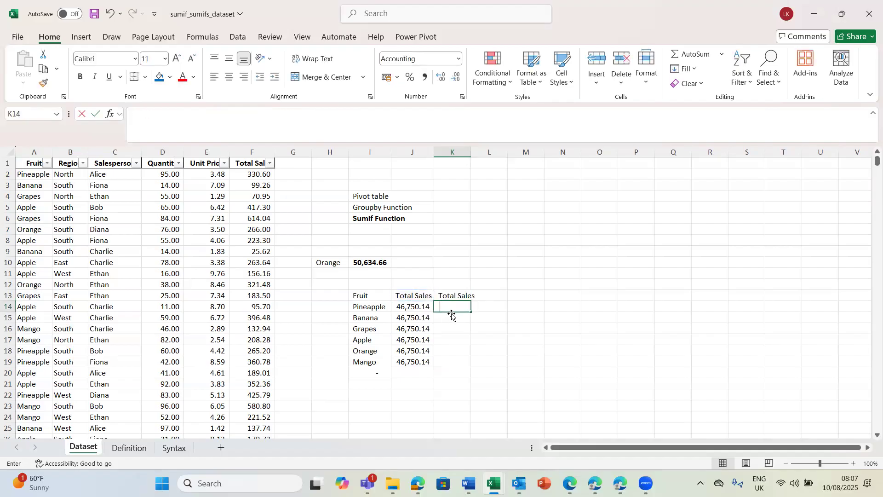
{"action": "type", "text": "sumif"}
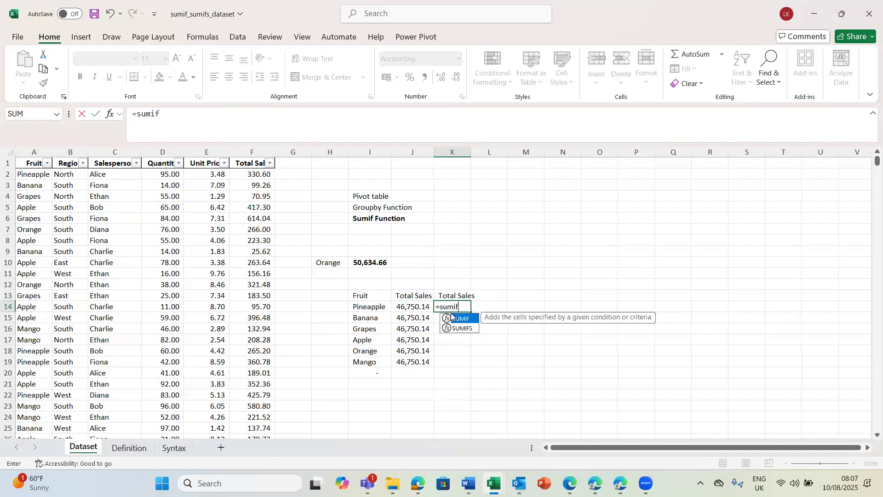
{"action": "double_click", "coordinate": [451, 318]}
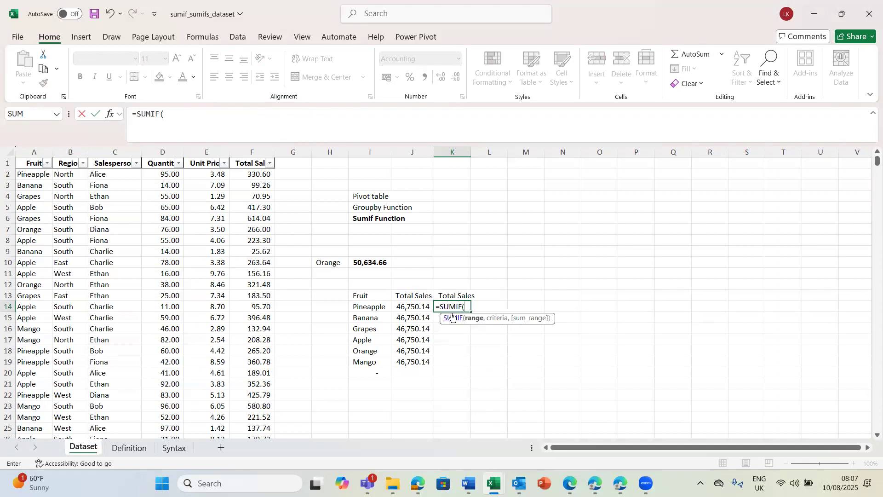
{"action": "left_click", "coordinate": [26, 154]}
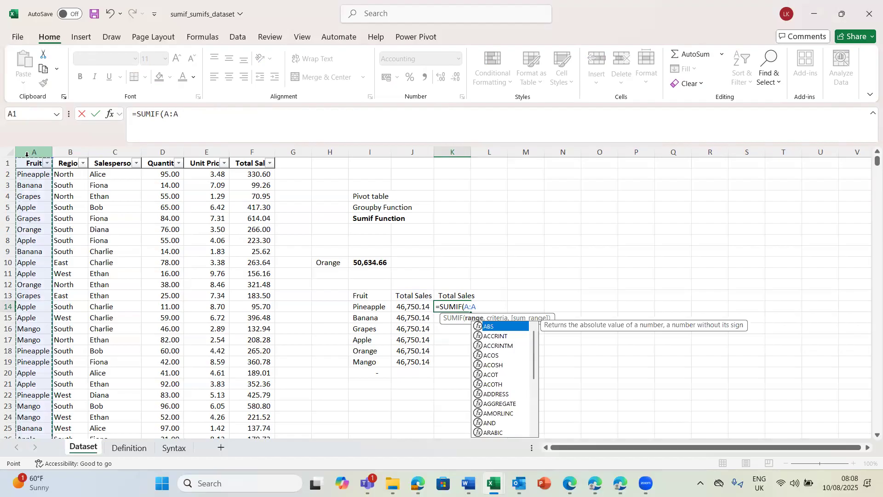
{"action": "type", "text": ","}
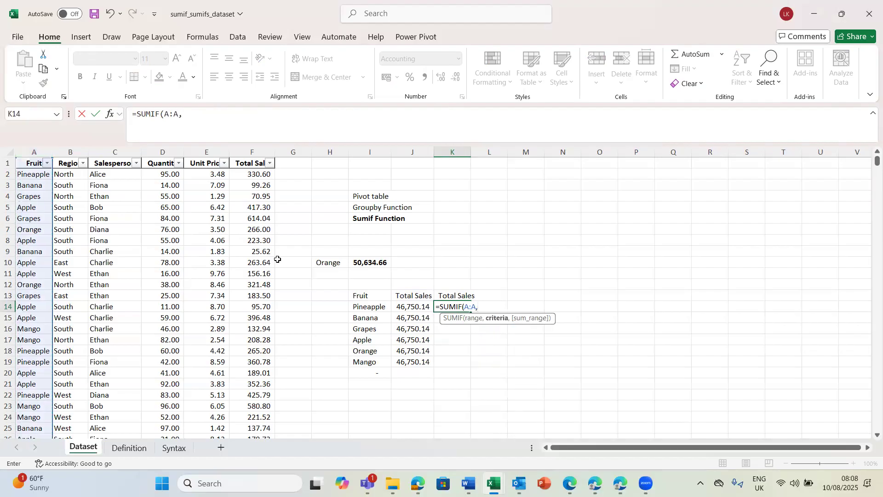
{"action": "left_click", "coordinate": [366, 306]}
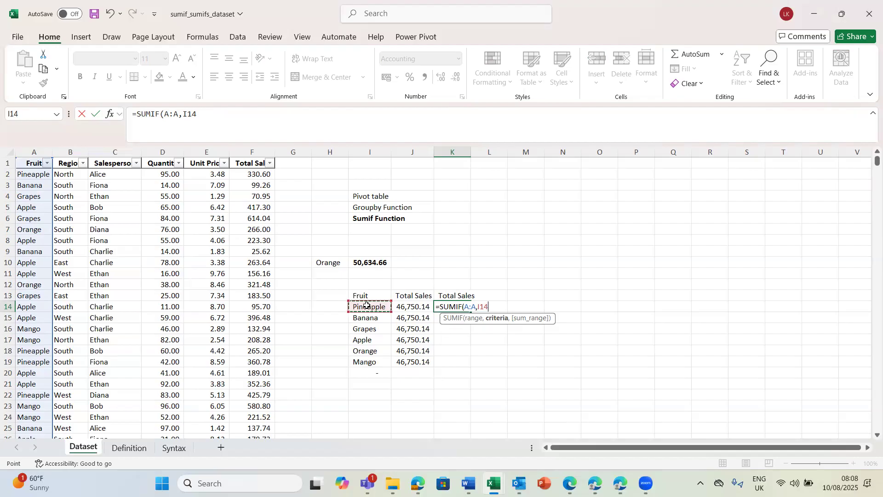
{"action": "type", "text": ","}
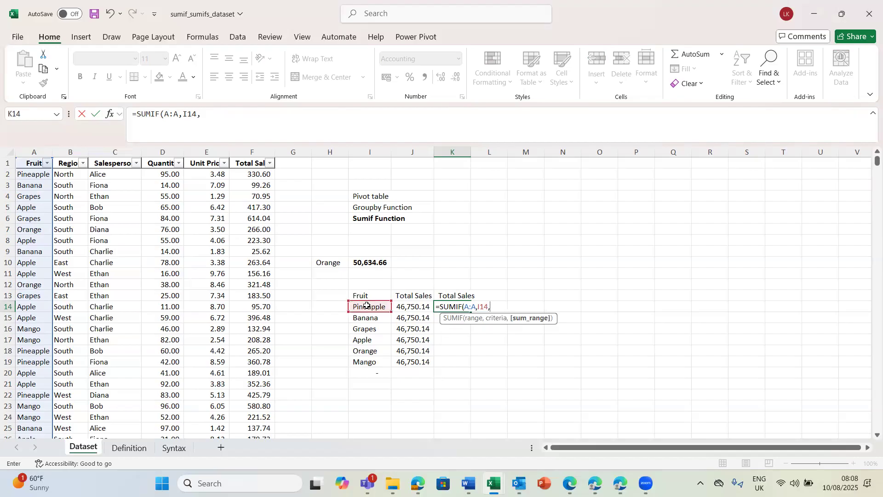
{"action": "left_click", "coordinate": [258, 154]}
{"action": "key", "text": "Return"}
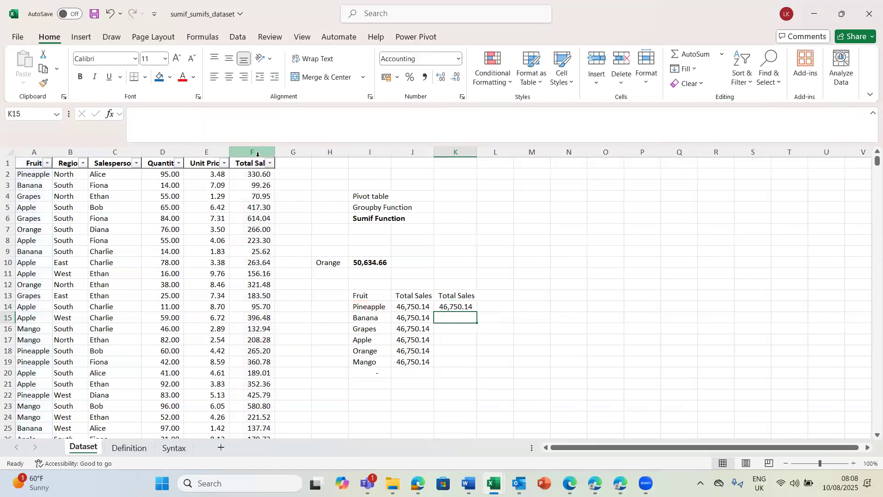
Step: Fill the cell-referenced SUMIF formula from K14 down to K19 for all the listed fruits
{"action": "left_click", "coordinate": [456, 306]}
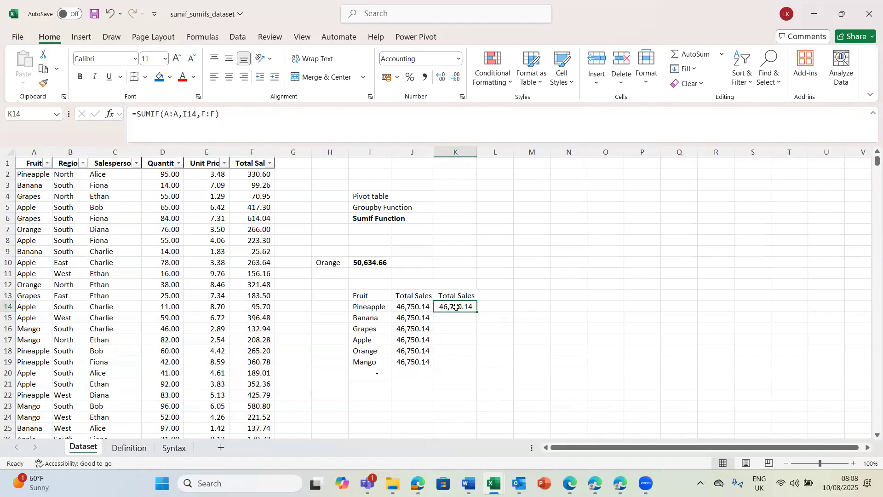
{"action": "key", "text": "ctrl+shift+Down"}
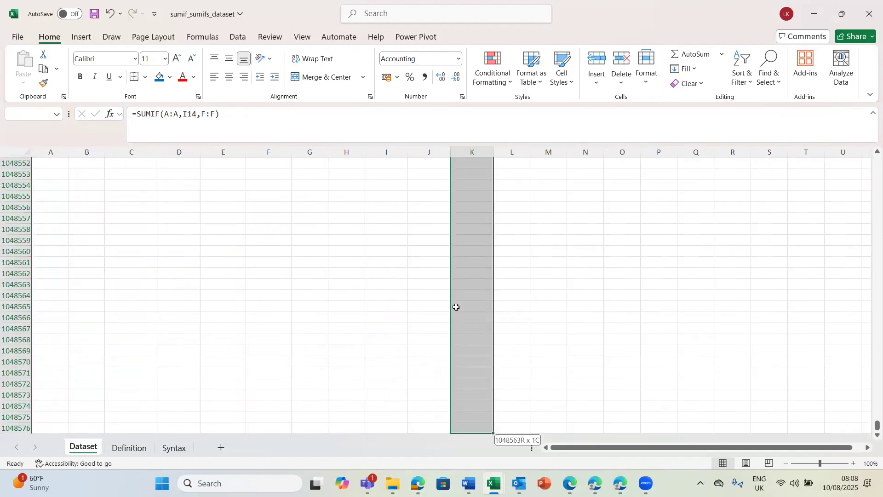
{"action": "key", "text": "ctrl+Up"}
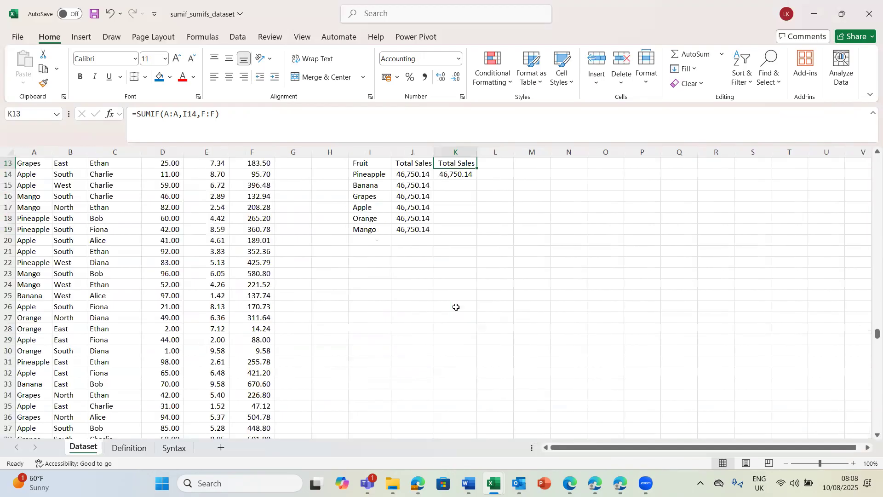
{"action": "key", "text": "Down"}
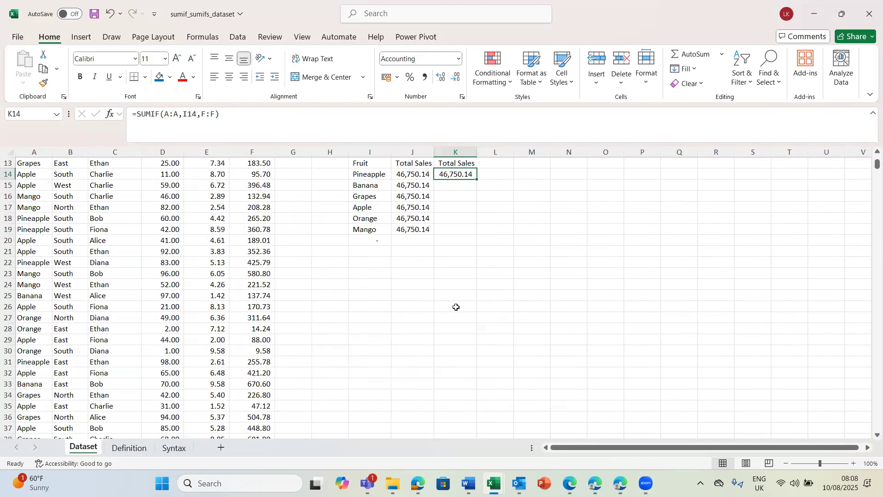
{"action": "key", "text": "shift+Down"}
{"action": "key", "text": "shift+Down"}
{"action": "key", "text": "shift+Down"}
{"action": "key", "text": "shift+Down"}
{"action": "key", "text": "shift+Down"}
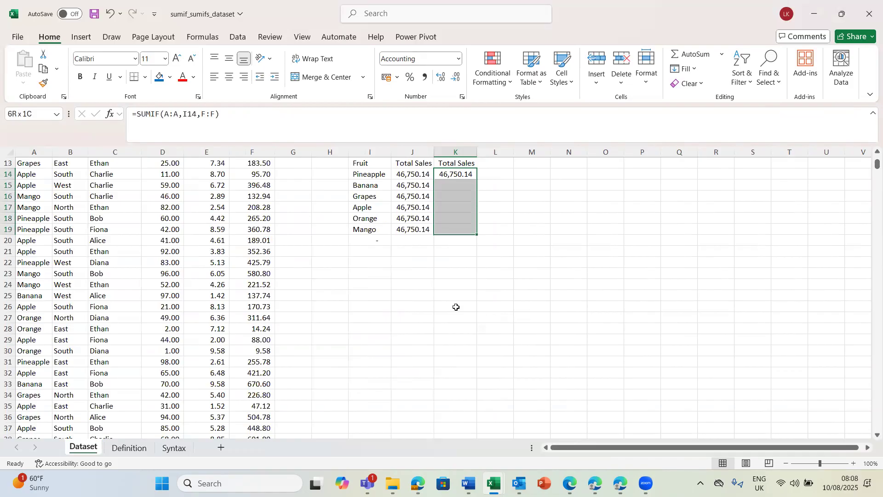
{"action": "key", "text": "ctrl+d"}
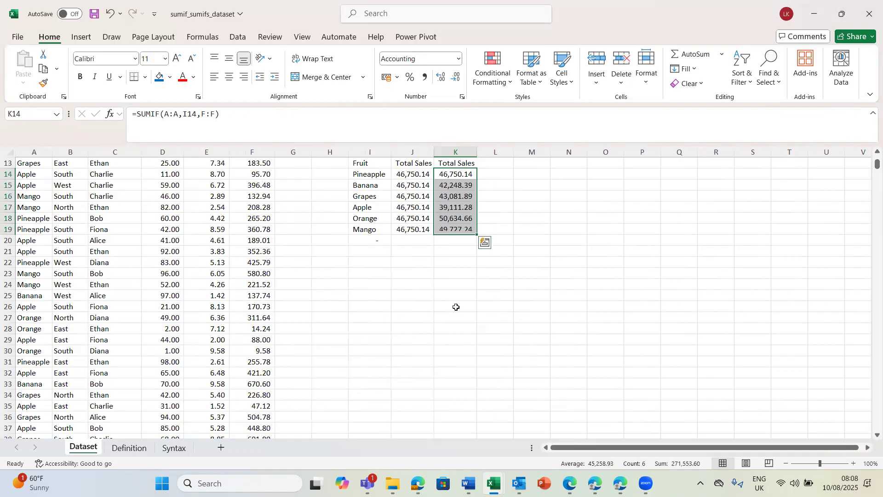
{"action": "left_click", "coordinate": [524, 196]}
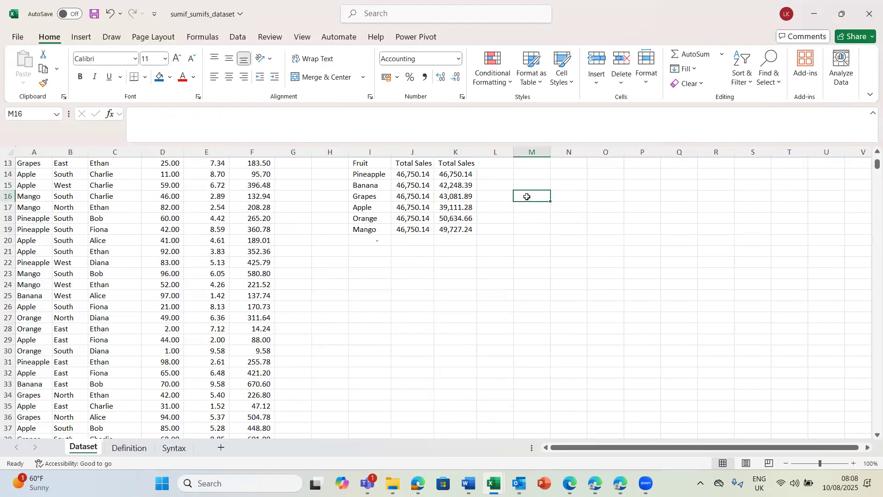
Step: Compare the cell-referenced SUMIF formulas in K14 and K15 with the typed-criterion formula in J15
{"action": "left_click", "coordinate": [436, 185]}
{"action": "key", "text": "Up"}
{"action": "key", "text": "Up"}
{"action": "key", "text": "Up"}
{"action": "key", "text": "Up"}
{"action": "key", "text": "Up"}
{"action": "key", "text": "Up"}
{"action": "key", "text": "Up"}
{"action": "key", "text": "Up"}
{"action": "key", "text": "Up"}
{"action": "key", "text": "Up"}
{"action": "key", "text": "Up"}
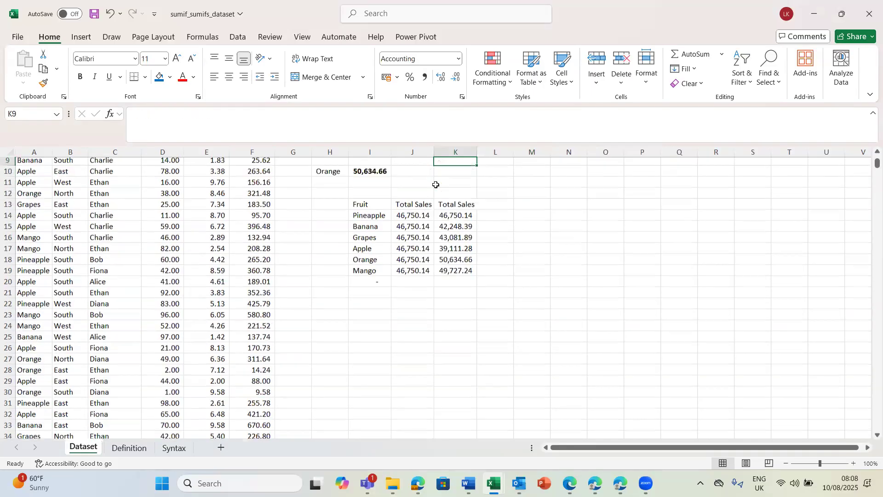
{"action": "key", "text": "Up"}
{"action": "key", "text": "Up"}
{"action": "key", "text": "Up"}
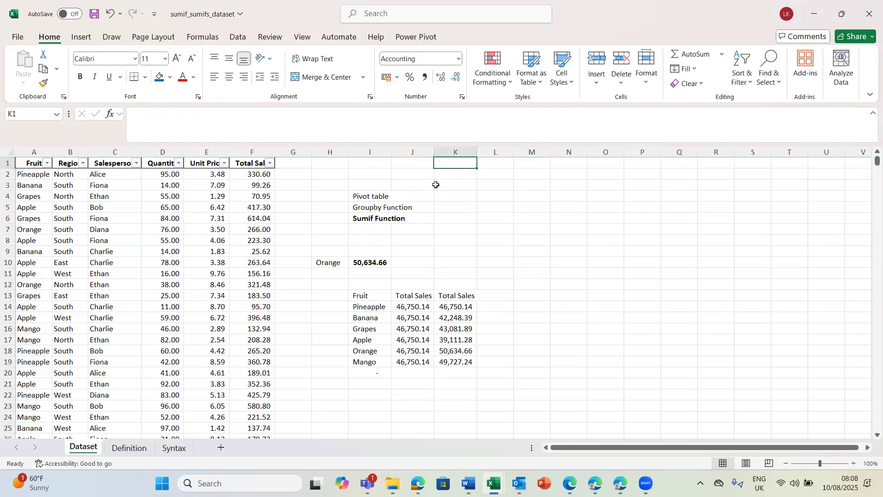
{"action": "left_click", "coordinate": [453, 307]}
{"action": "left_click", "coordinate": [453, 318]}
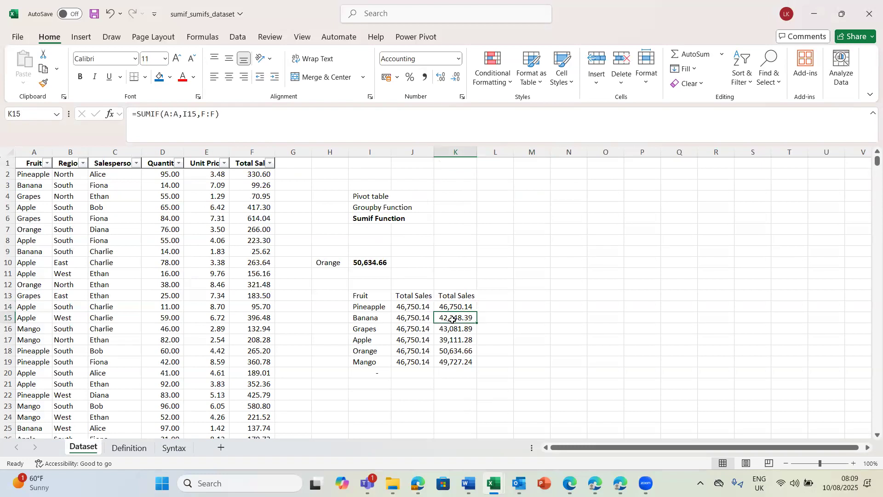
{"action": "left_click", "coordinate": [108, 187]}
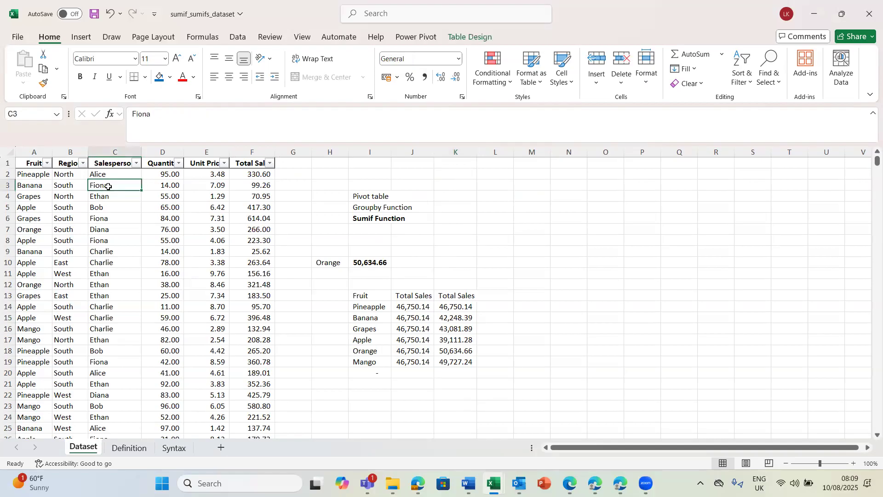
{"action": "left_click", "coordinate": [105, 214]}
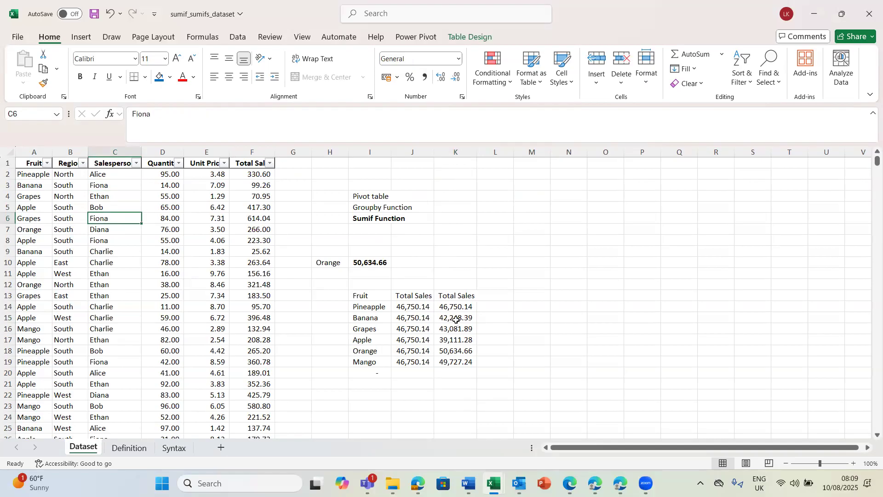
{"action": "left_click", "coordinate": [447, 304]}
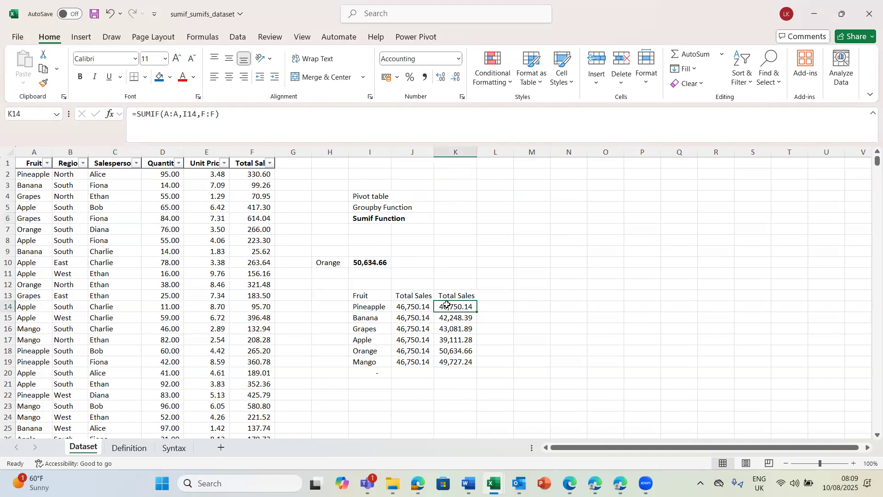
{"action": "left_click", "coordinate": [487, 308]}
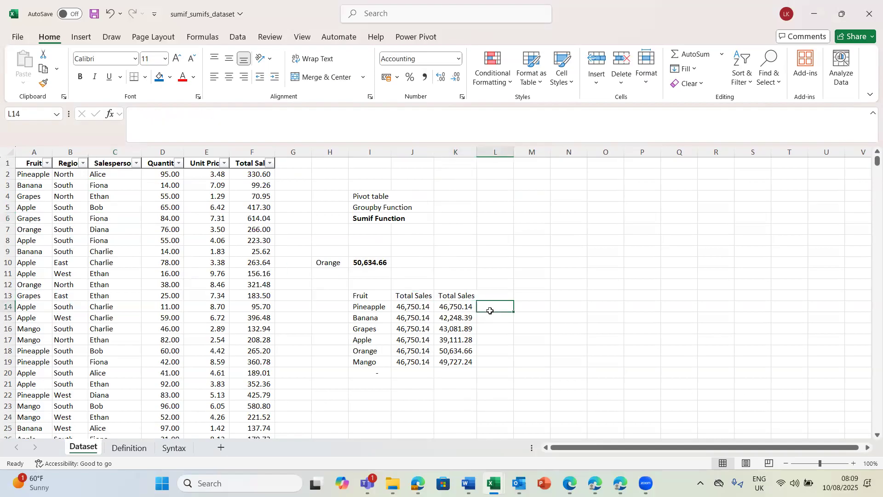
{"action": "left_click", "coordinate": [446, 307]}
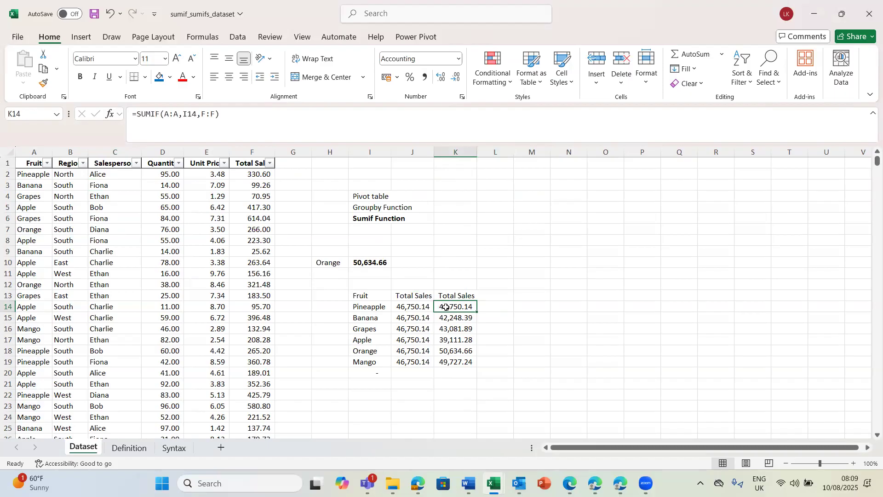
{"action": "left_click", "coordinate": [411, 317]}
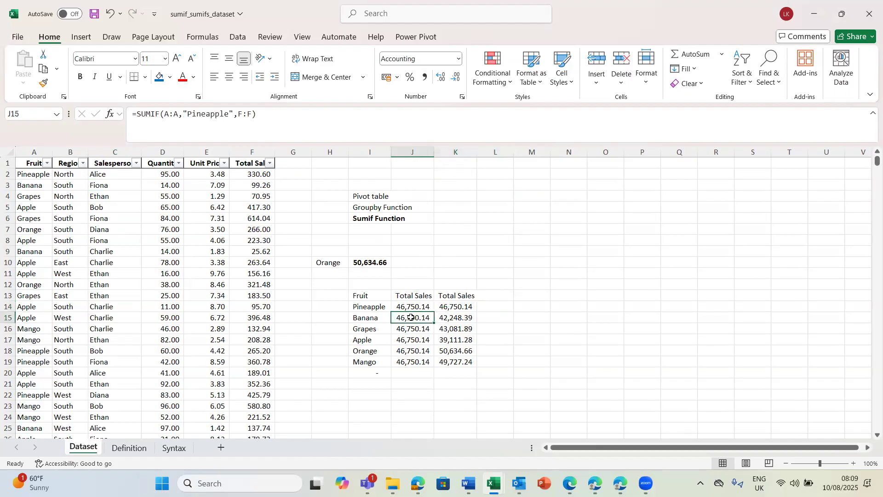
Step: Convert the fruit sales table to a normal range
{"action": "left_click", "coordinate": [130, 260]}
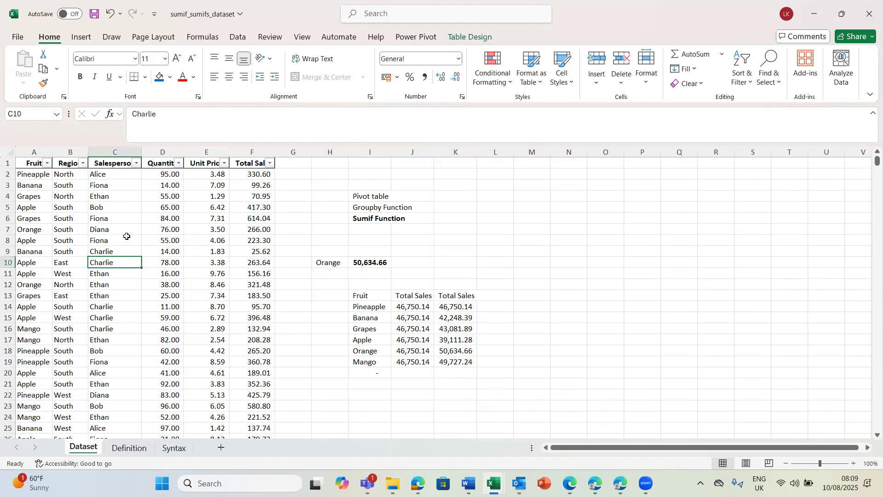
{"action": "left_click", "coordinate": [102, 237]}
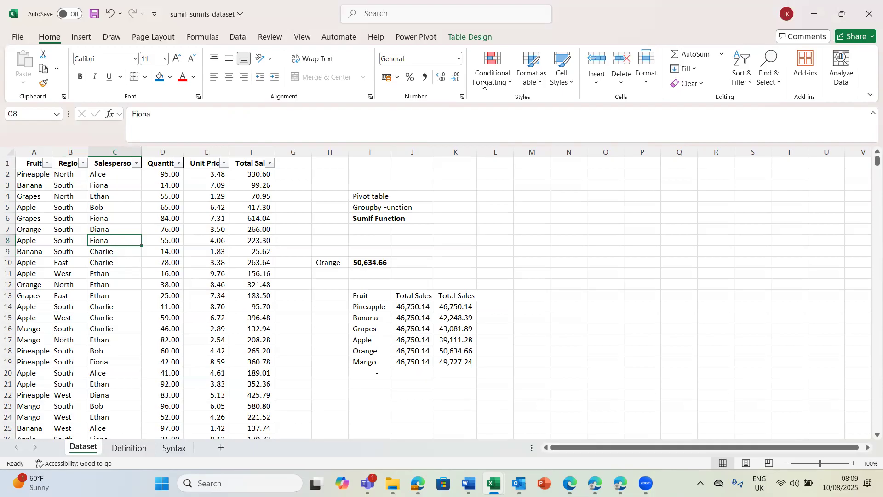
{"action": "left_click", "coordinate": [459, 37]}
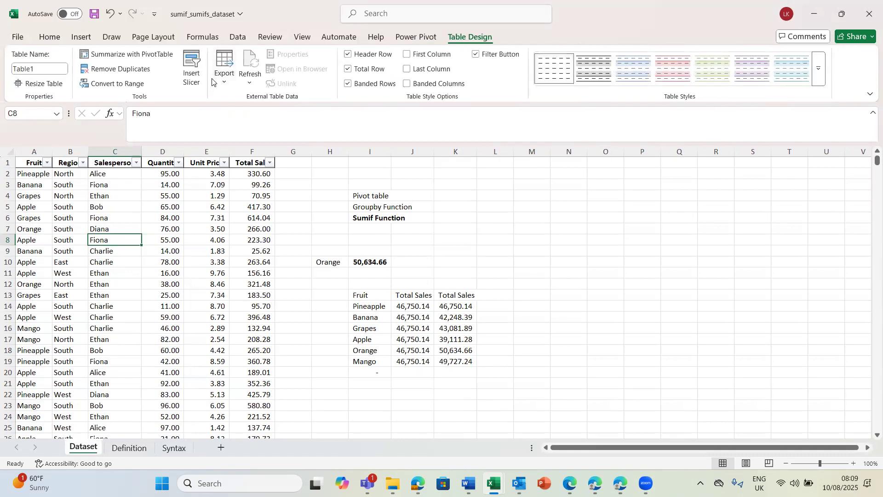
{"action": "left_click", "coordinate": [101, 85]}
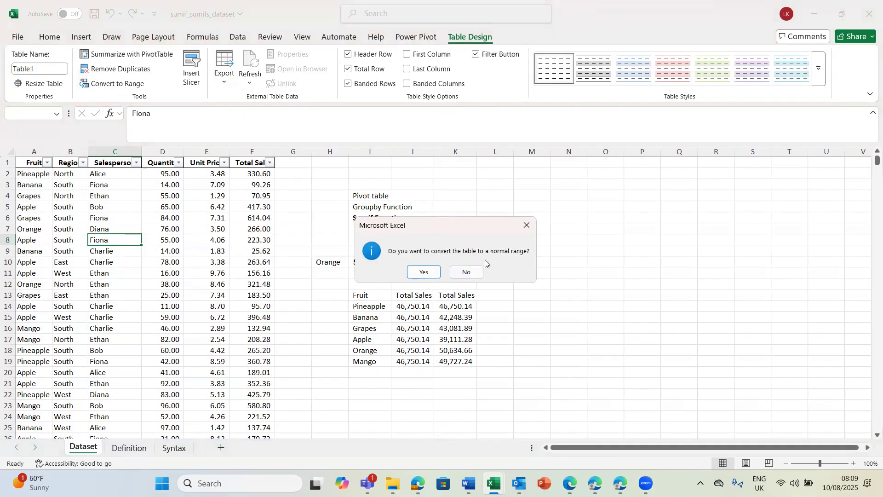
{"action": "left_click", "coordinate": [416, 276]}
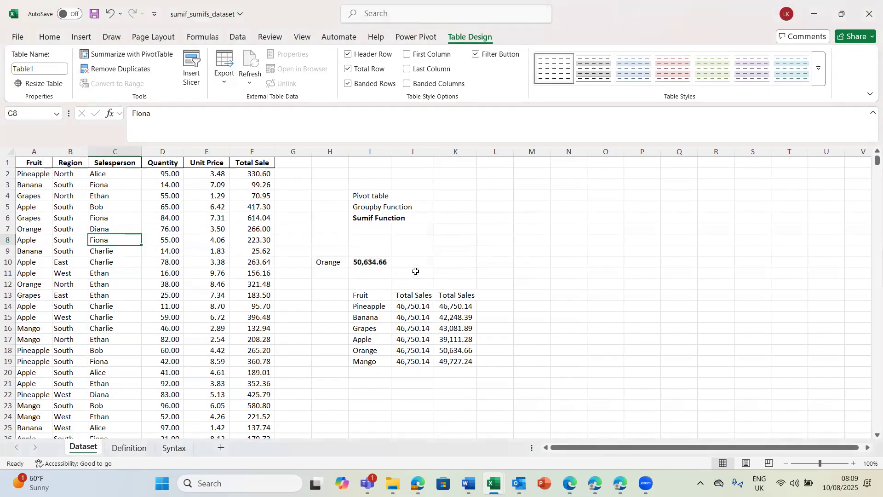
Step: Add a third Total Sales heading in L13 by referencing cell K13
{"action": "left_click", "coordinate": [500, 305]}
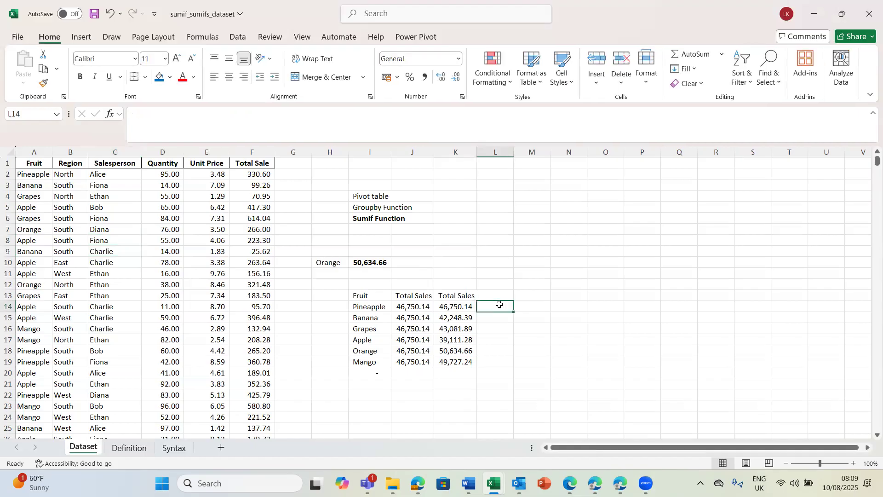
{"action": "left_click", "coordinate": [494, 296]}
{"action": "type", "text": "="}
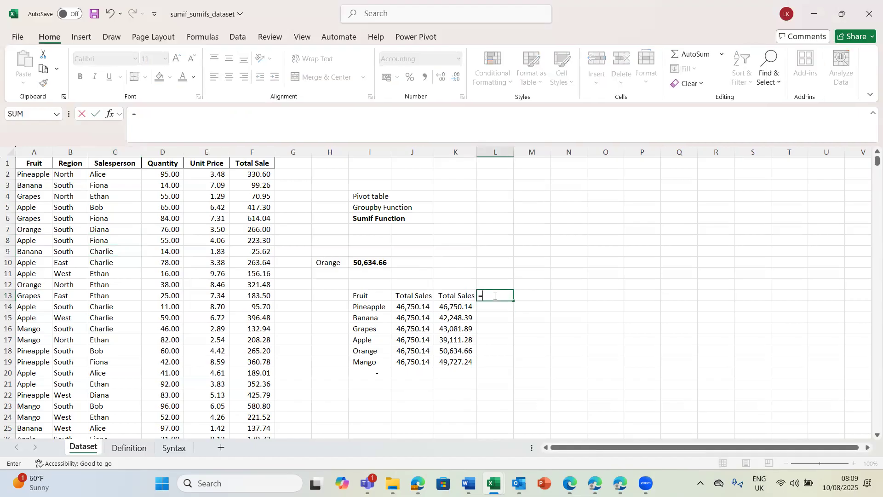
{"action": "left_click", "coordinate": [455, 295]}
{"action": "key", "text": "Return"}
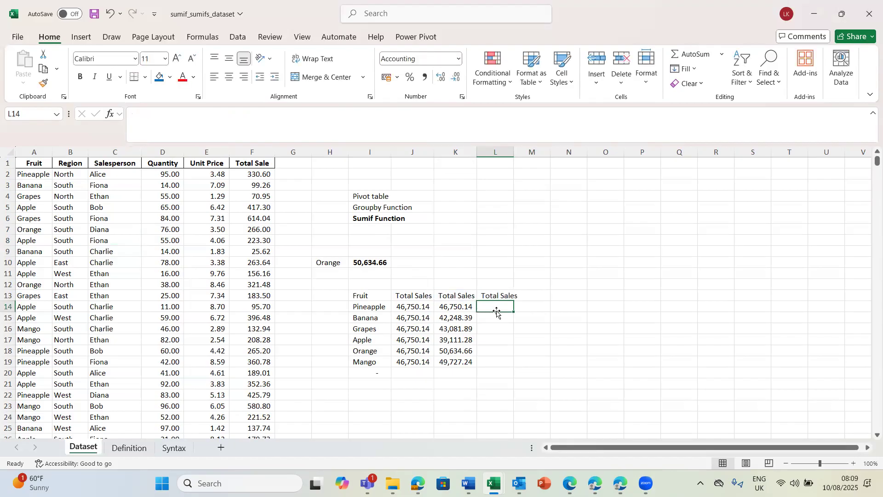
Step: Begin a SUMIF formula in L14 with A2:A1001 as the range, leaving out the Total row
{"action": "type", "text": "="}
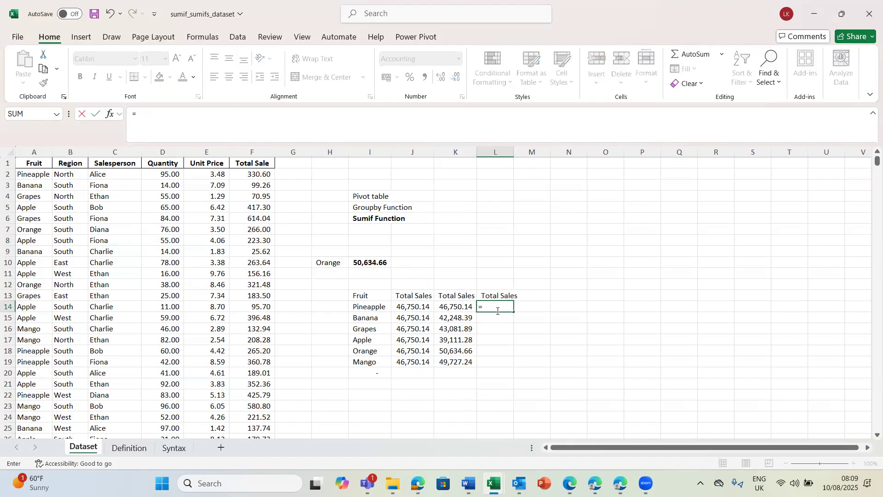
{"action": "type", "text": "sumi"}
{"action": "key", "text": "Tab"}
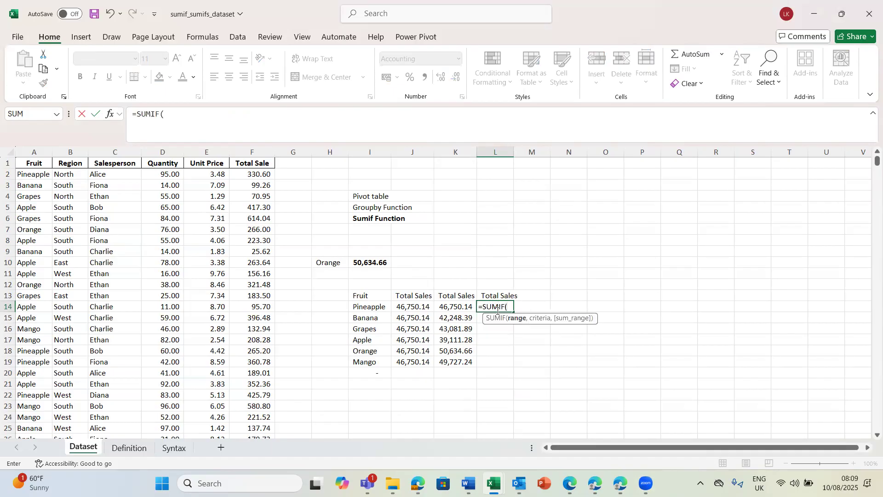
{"action": "left_click", "coordinate": [39, 178]}
{"action": "key", "text": "ctrl+shift+Down"}
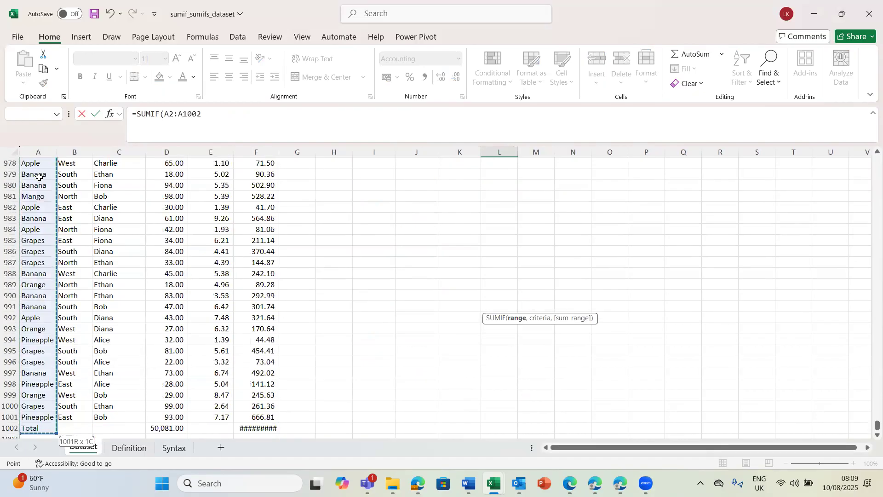
{"action": "key", "text": "shift+Up"}
{"action": "type", "text": ","}
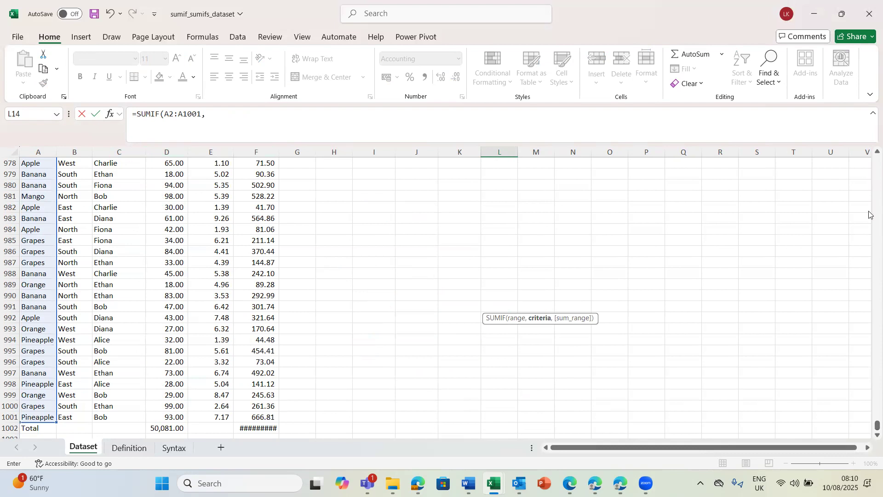
Step: Complete the L14 SUMIF formula with cell I14 as criterion and F2:F1001 as sum range
{"action": "left_click_drag", "start_coordinate": [870, 426], "coordinate": [868, 157]}
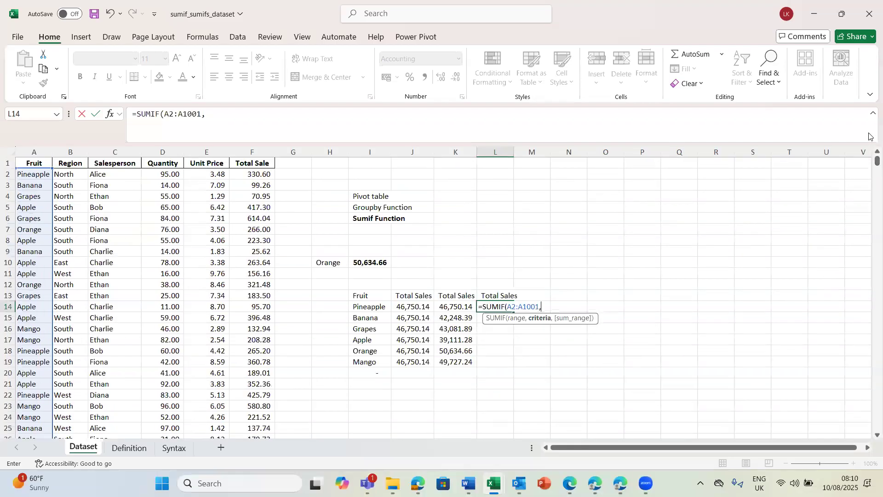
{"action": "left_click", "coordinate": [363, 307]}
{"action": "type", "text": ","}
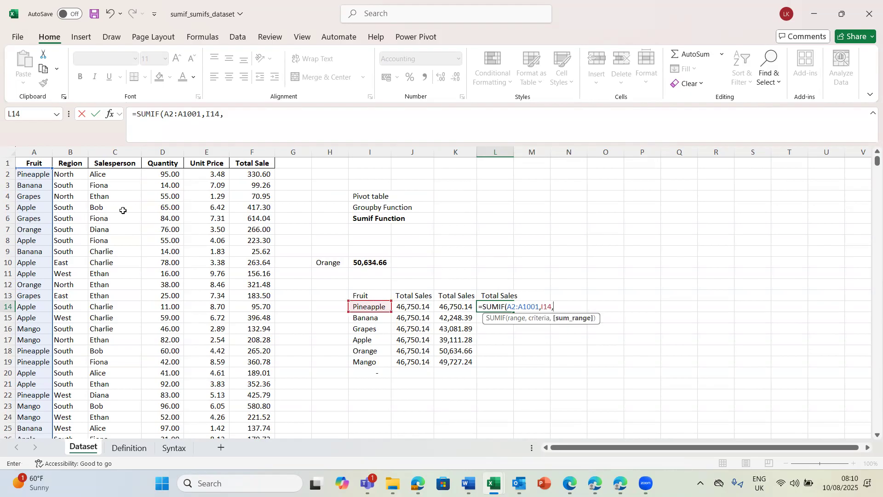
{"action": "left_click", "coordinate": [256, 173]}
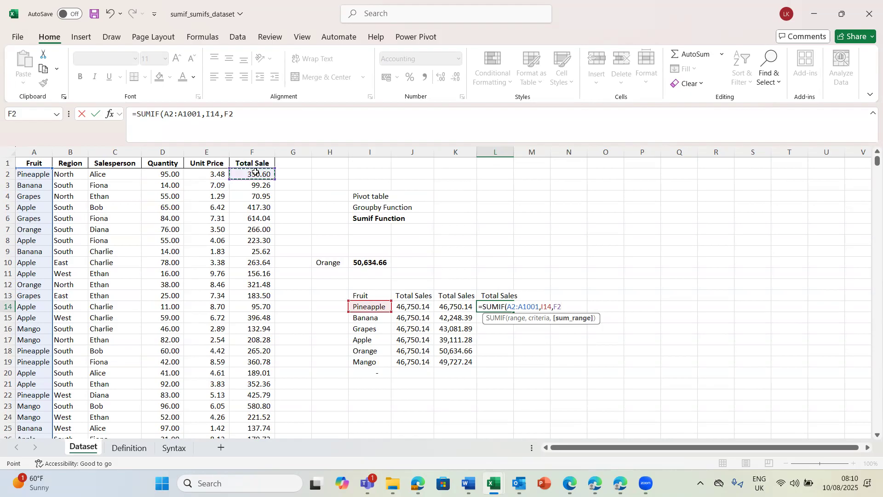
{"action": "key", "text": "ctrl+shift+Down"}
{"action": "key", "text": "shift+Up"}
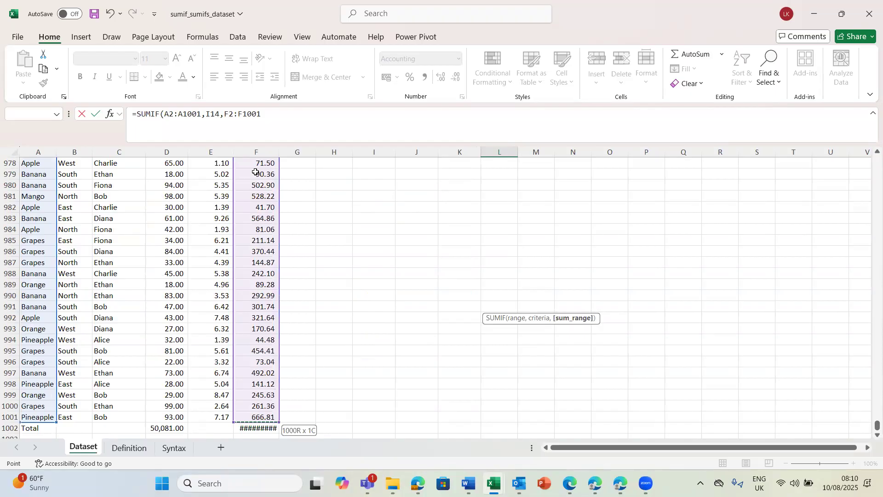
{"action": "key", "text": "Return"}
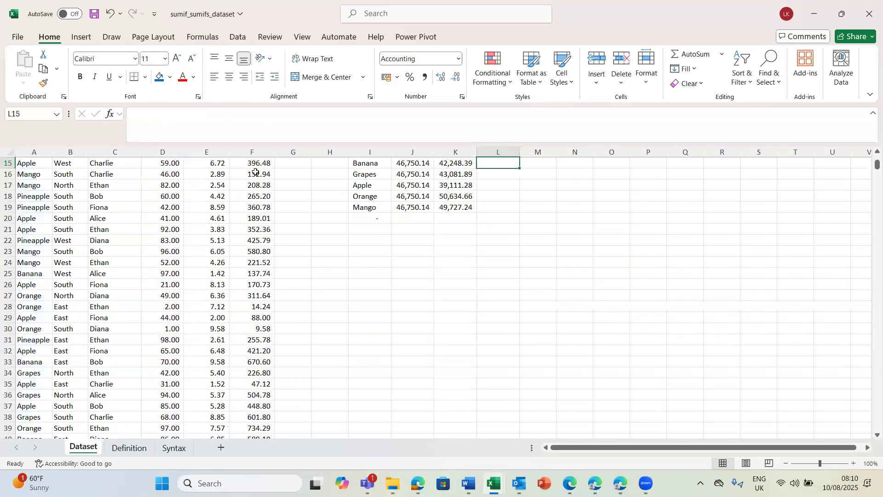
Step: Fill the bounded-range SUMIF formula from L14 down to L19 for all the listed fruits
{"action": "key", "text": "Up"}
{"action": "key", "text": "Up"}
{"action": "key", "text": "Up"}
{"action": "key", "text": "Up"}
{"action": "key", "text": "Up"}
{"action": "key", "text": "Up"}
{"action": "key", "text": "Up"}
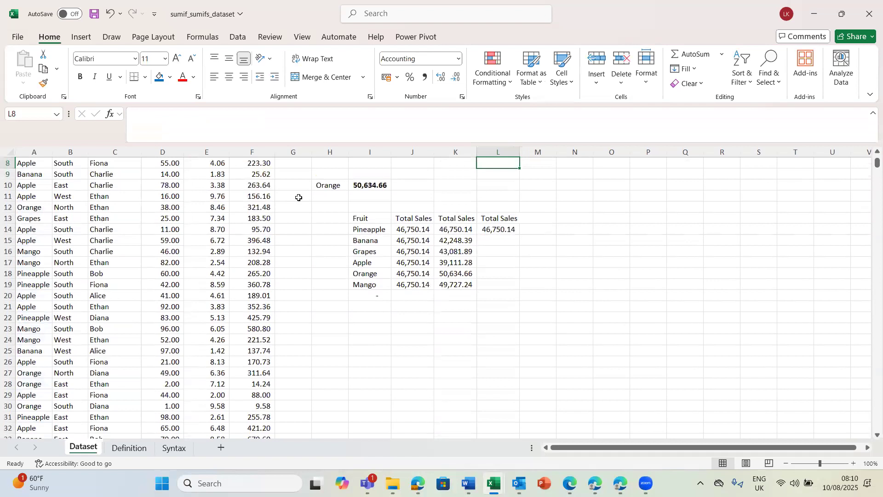
{"action": "left_click", "coordinate": [482, 229]}
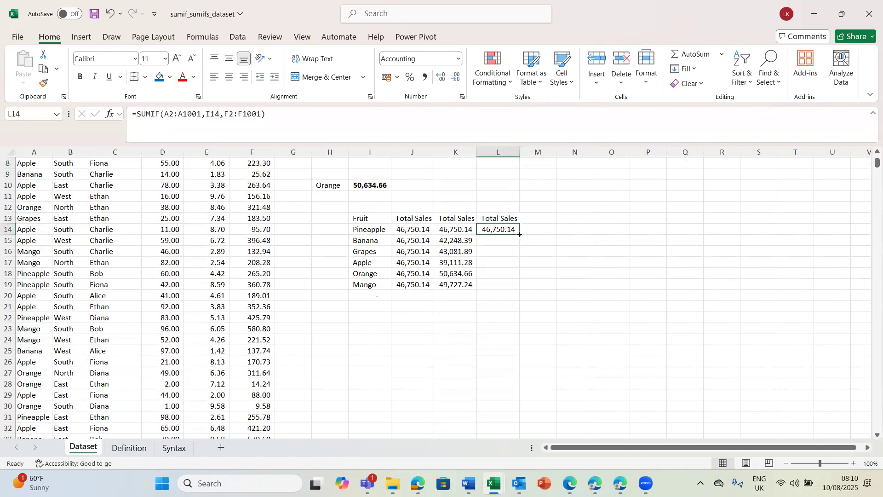
{"action": "left_click_drag", "start_coordinate": [519, 234], "coordinate": [519, 286]}
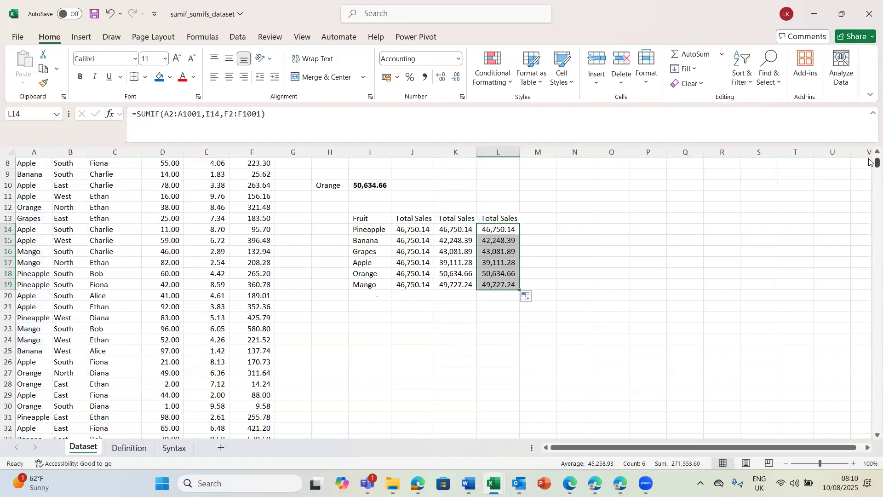
Step: Compare the range references in the filled SUMIF formulas in L14, L15 and L17
{"action": "scroll", "coordinate": [869, 164], "scroll_direction": "up", "scroll_amount": 3}
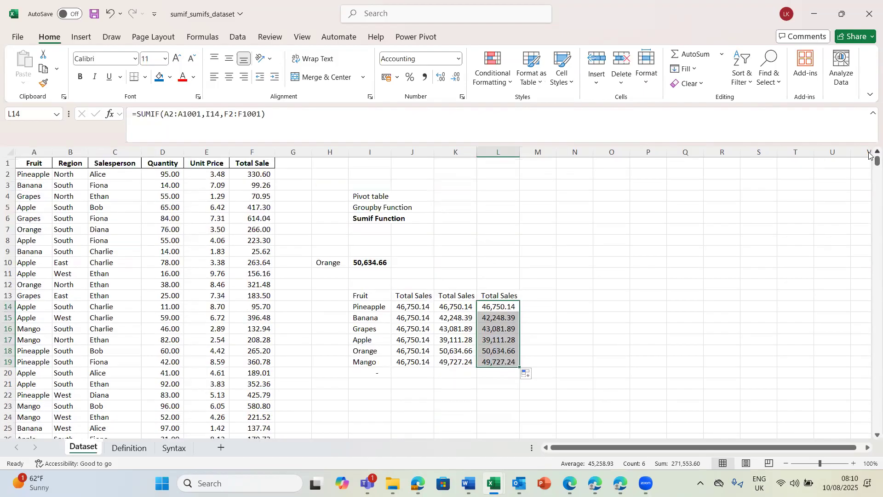
{"action": "left_click", "coordinate": [500, 315]}
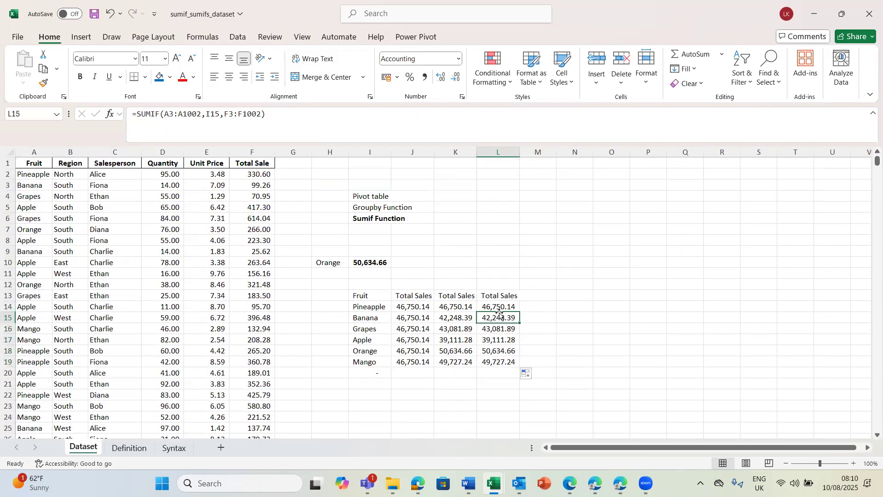
{"action": "left_click", "coordinate": [495, 308]}
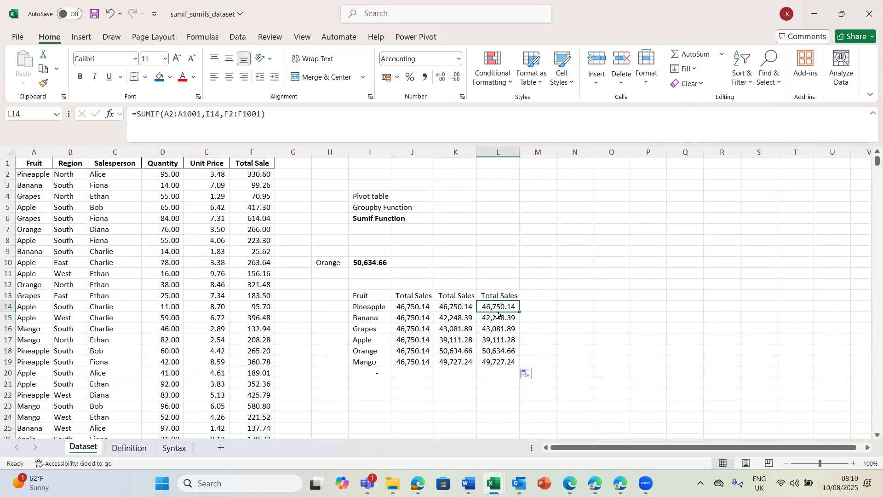
{"action": "left_click", "coordinate": [503, 339]}
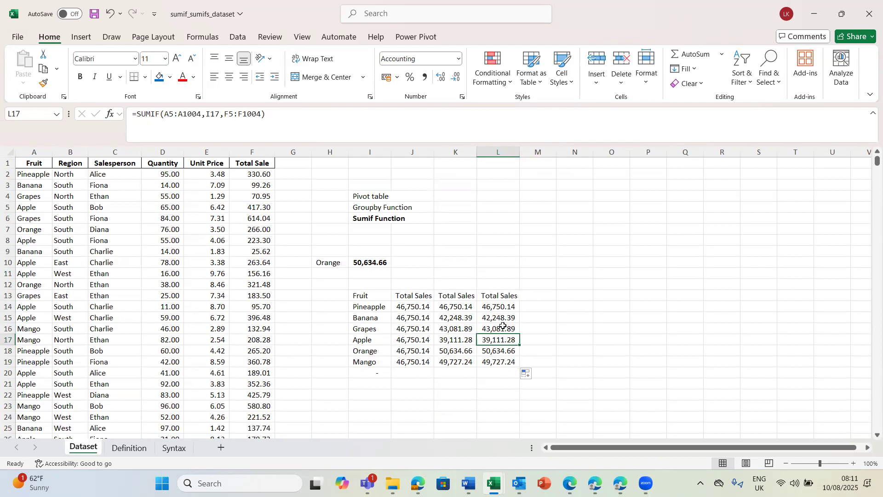
{"action": "left_click", "coordinate": [498, 312]}
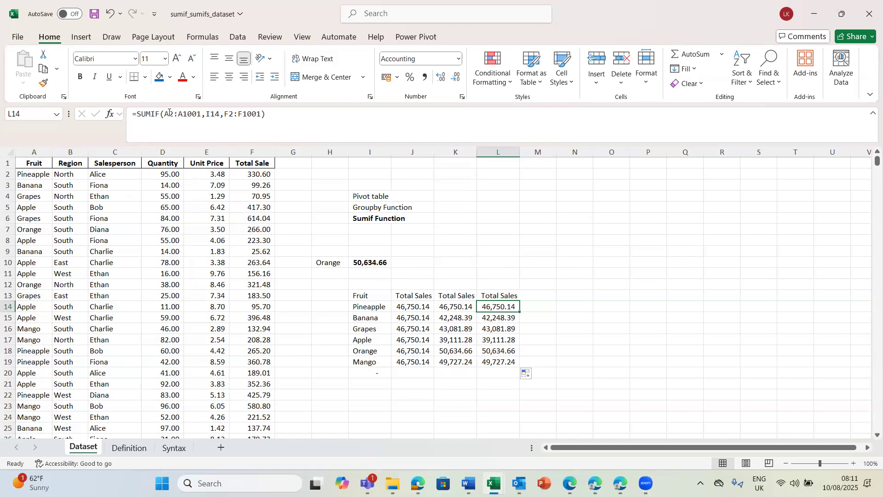
Step: Make the criteria range in the L14 SUMIF formula absolute as $A$2:$A$1001
{"action": "double_click", "coordinate": [492, 307]}
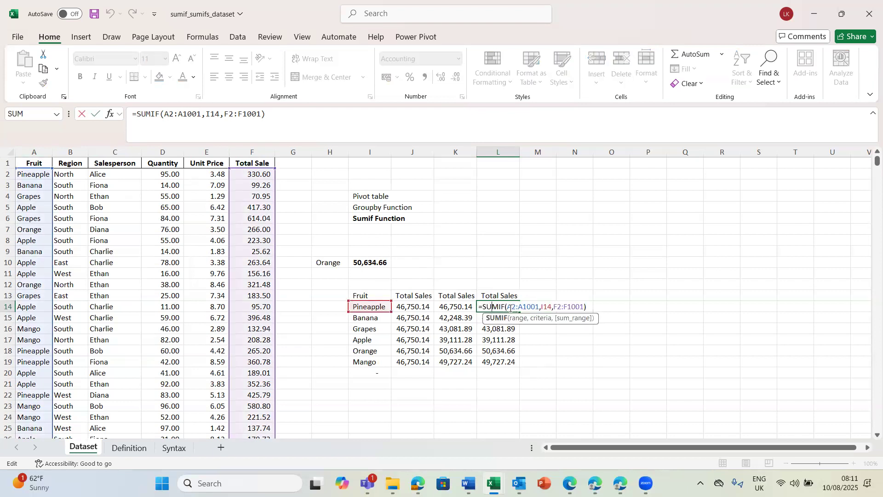
{"action": "left_click", "coordinate": [509, 307]}
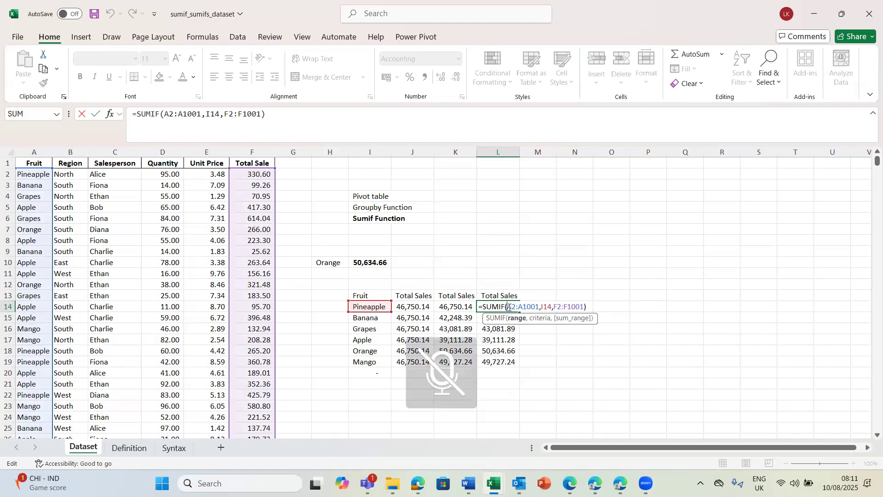
{"action": "key", "text": "F4"}
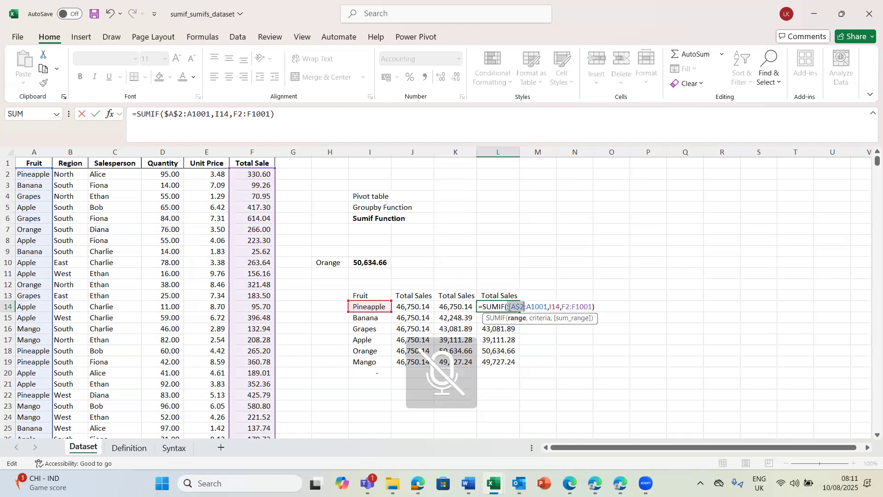
{"action": "left_click", "coordinate": [532, 306]}
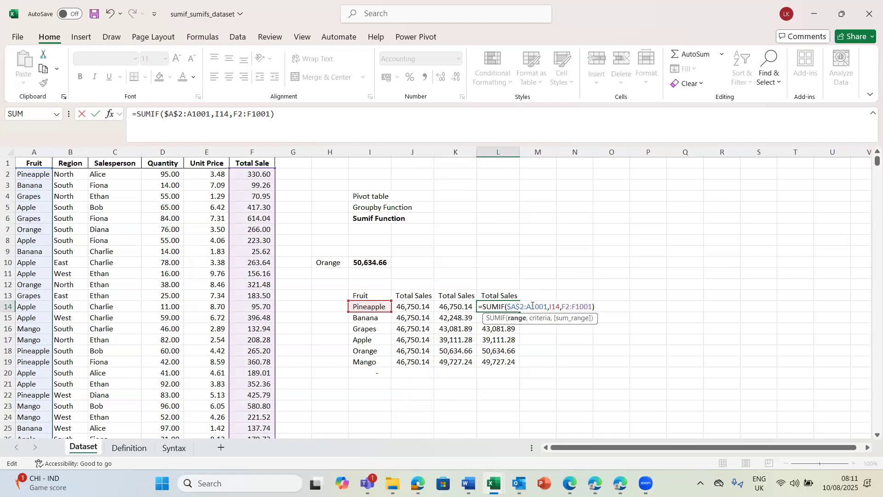
{"action": "key", "text": "F4"}
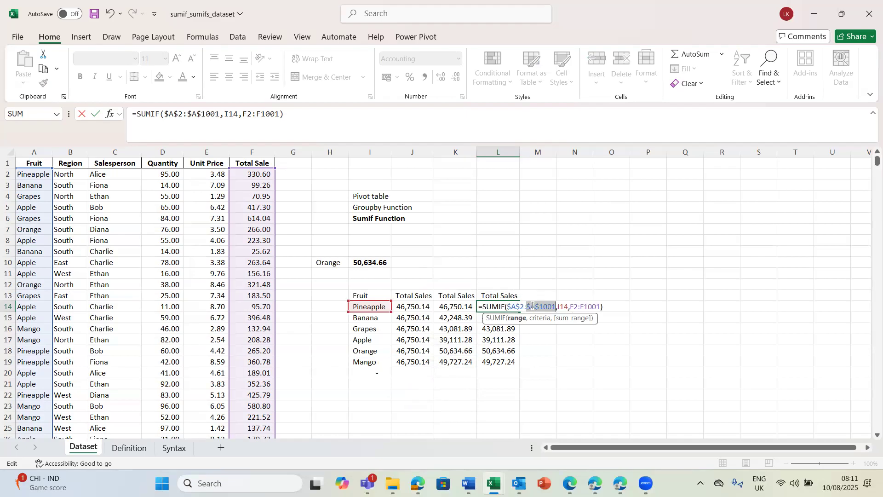
Step: Make the sum range in the L14 SUMIF formula absolute as $F$2:$F$1001 and fill the formula down to L19
{"action": "left_click", "coordinate": [574, 304]}
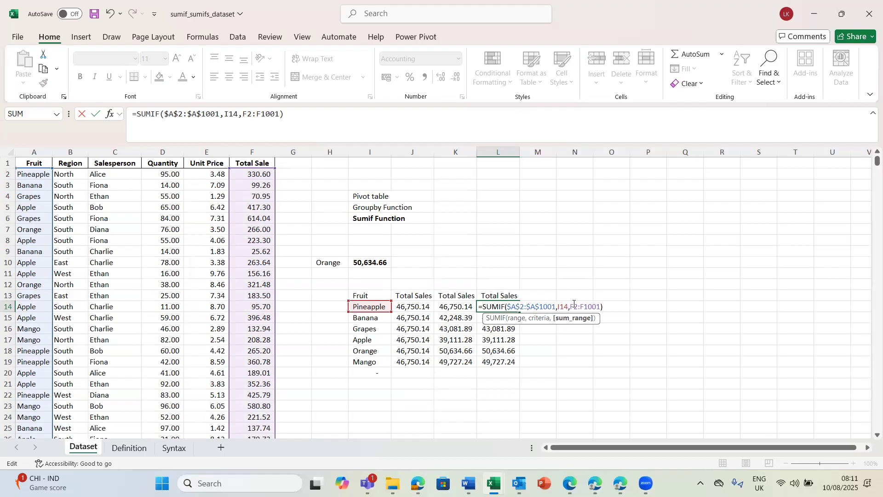
{"action": "type", "text": "4"}
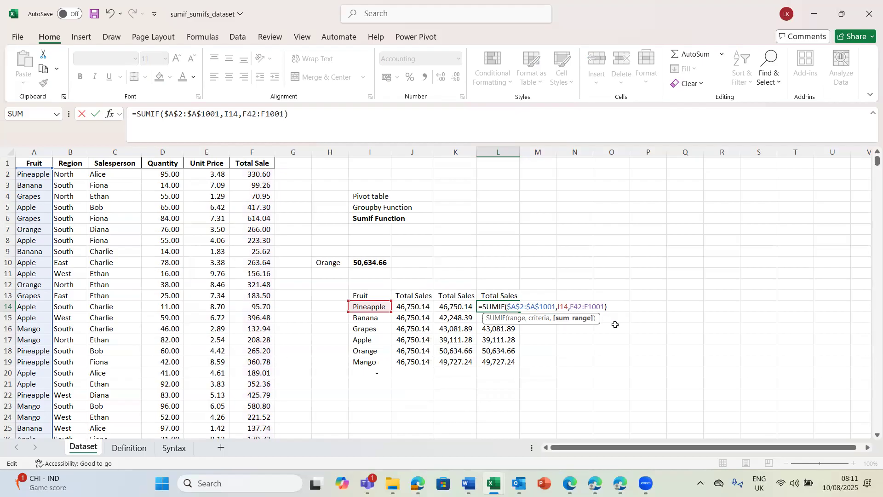
{"action": "key", "text": "BackSpace"}
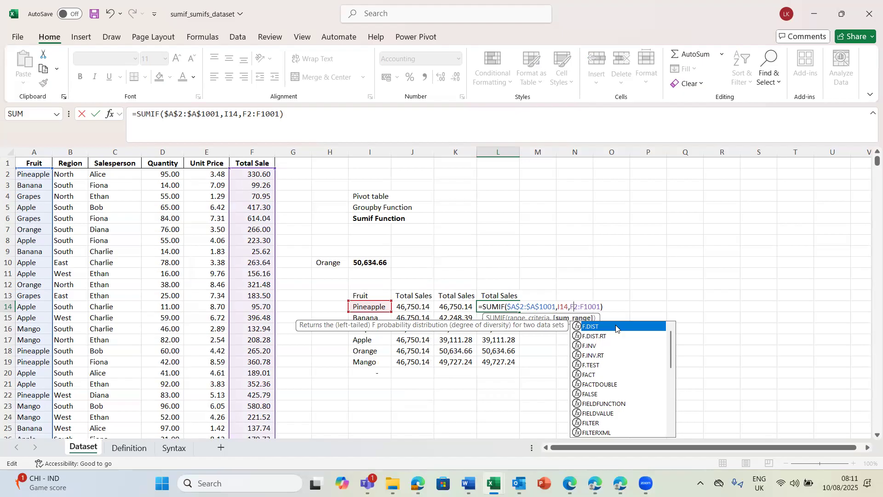
{"action": "key", "text": "Escape"}
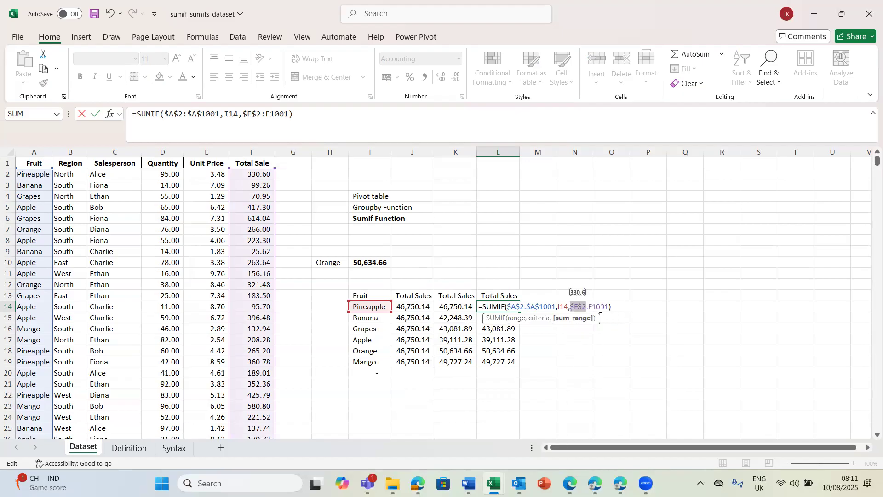
{"action": "key", "text": "F4"}
{"action": "key", "text": "F4"}
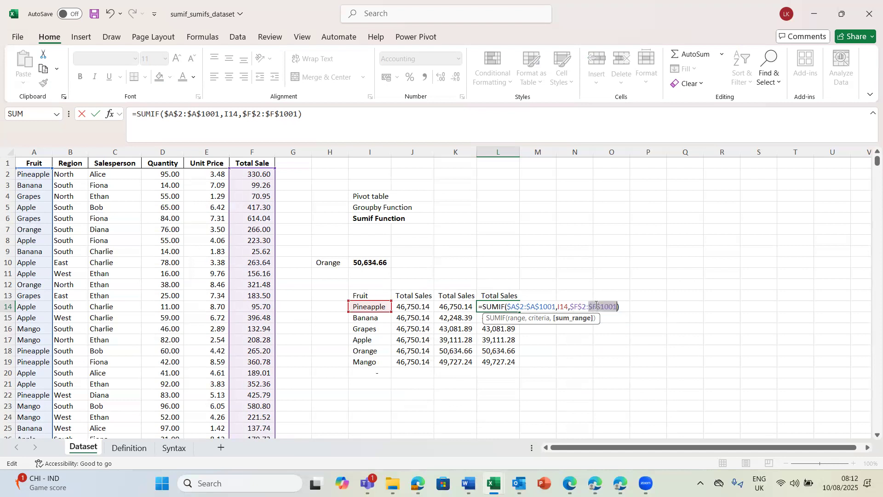
{"action": "key", "text": "Return"}
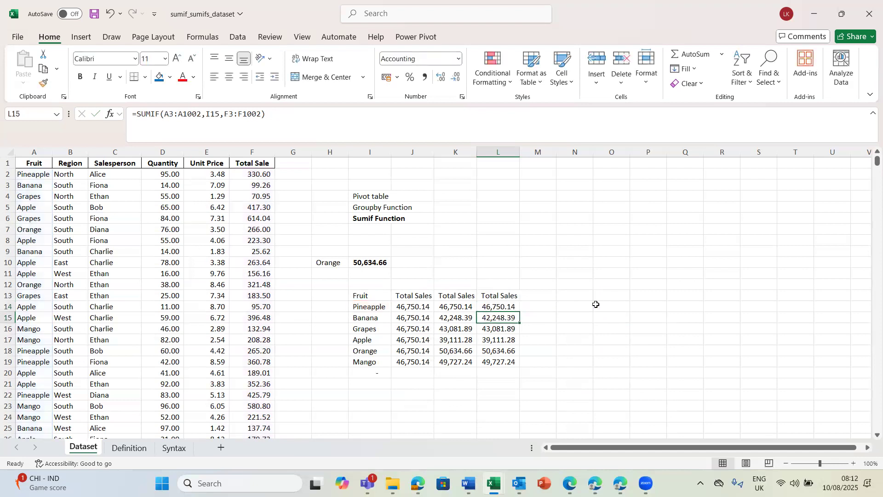
{"action": "left_click", "coordinate": [499, 307]}
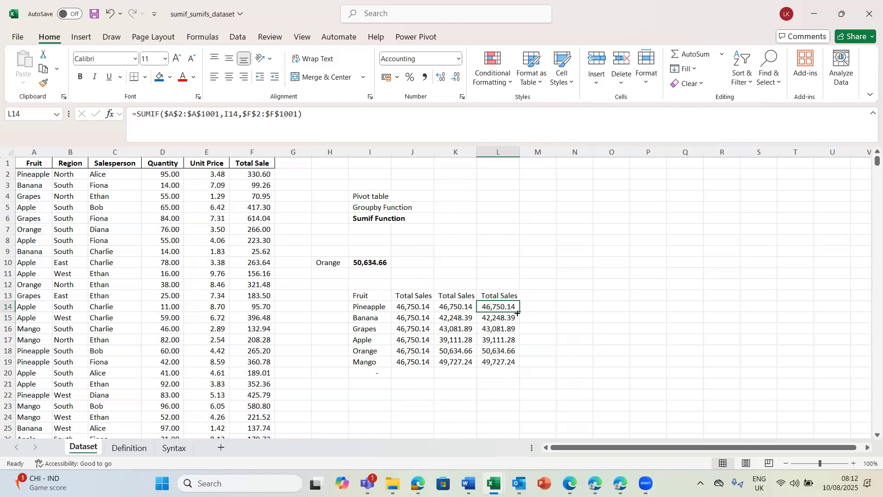
{"action": "left_click_drag", "start_coordinate": [517, 313], "coordinate": [518, 366]}
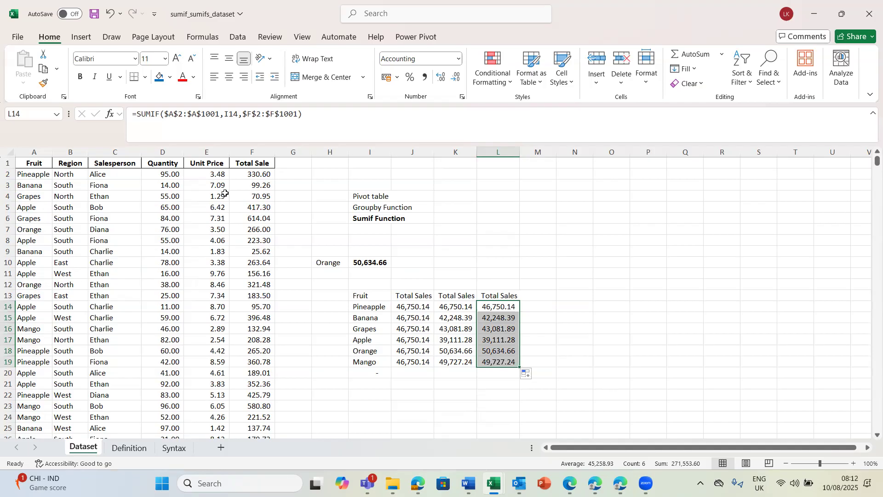
Step: Compare the entire Fruit and Total Sale columns with the bounded absolute ranges used in the L14 SUMIF formula
{"action": "left_click", "coordinate": [31, 155]}
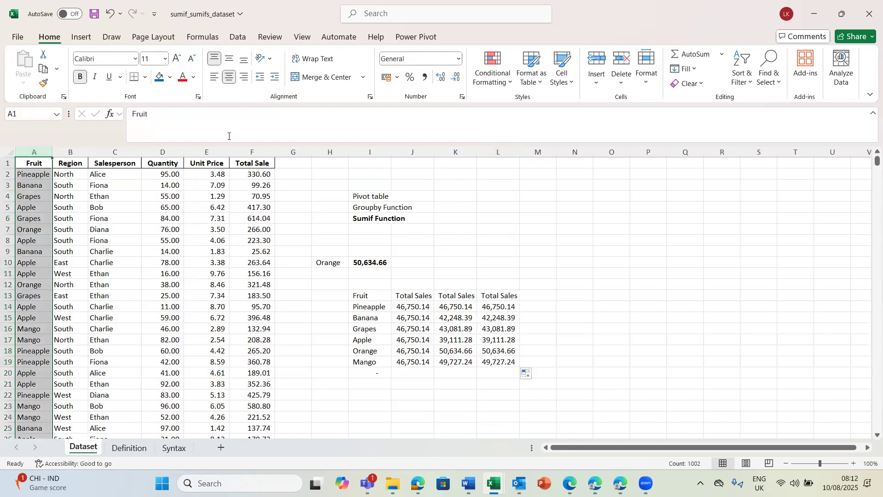
{"action": "left_click", "coordinate": [252, 153]}
{"action": "left_click", "coordinate": [38, 156]}
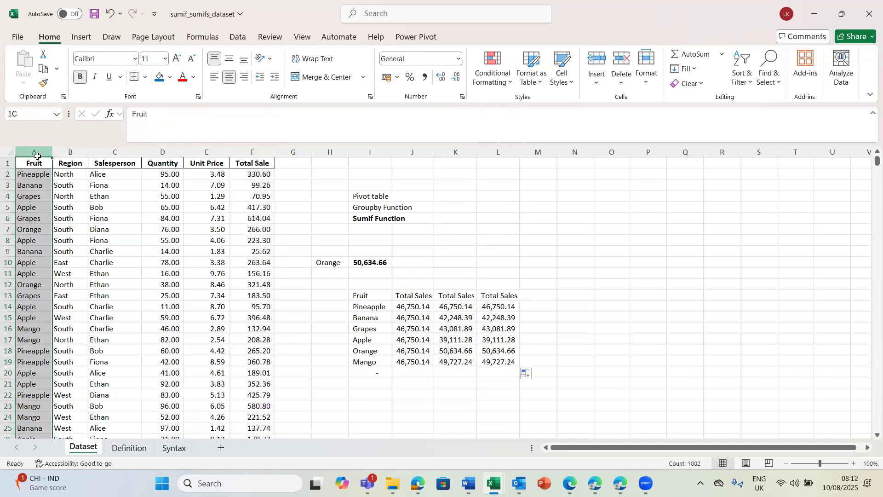
{"action": "left_click", "coordinate": [252, 152]}
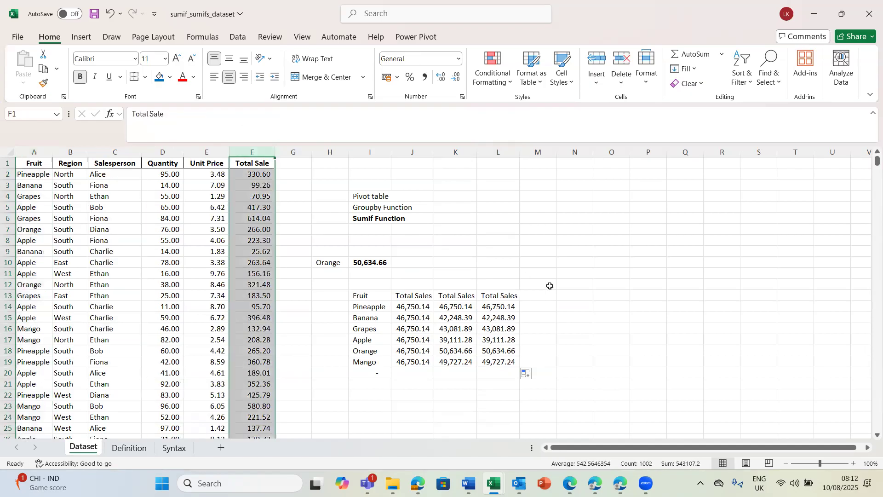
{"action": "double_click", "coordinate": [501, 307]}
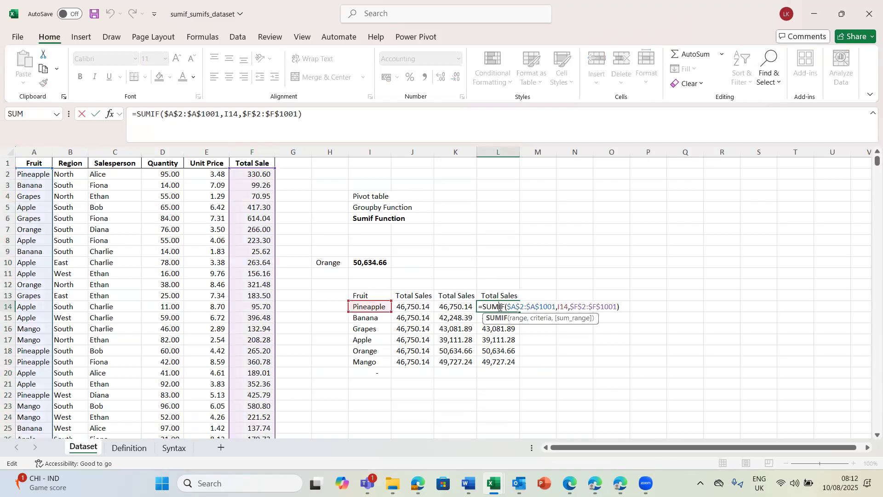
{"action": "key", "text": "Return"}
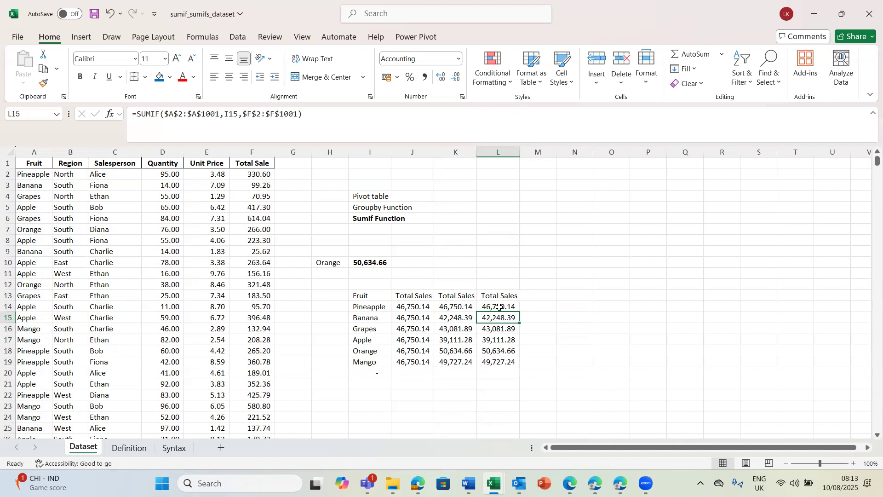
Step: Add an AutoSum total in K20 below the cell-reference SUMIF results in K14:K19
{"action": "left_click", "coordinate": [450, 373]}
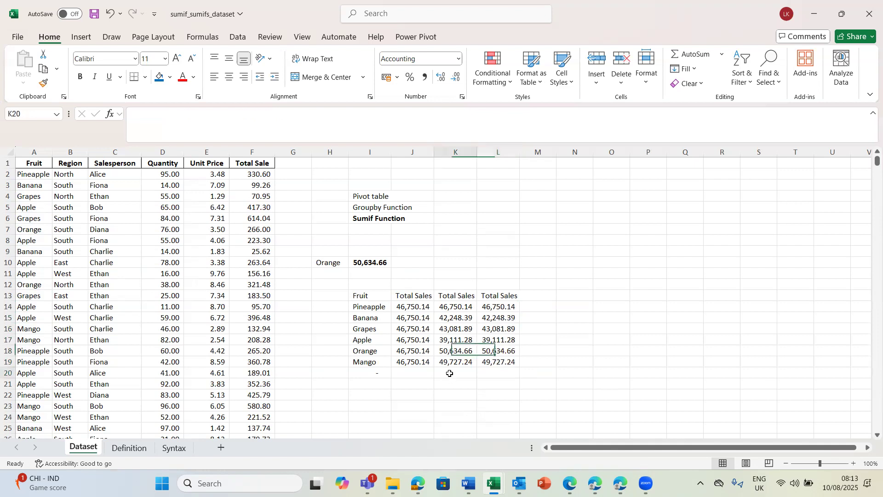
{"action": "left_click", "coordinate": [674, 53]}
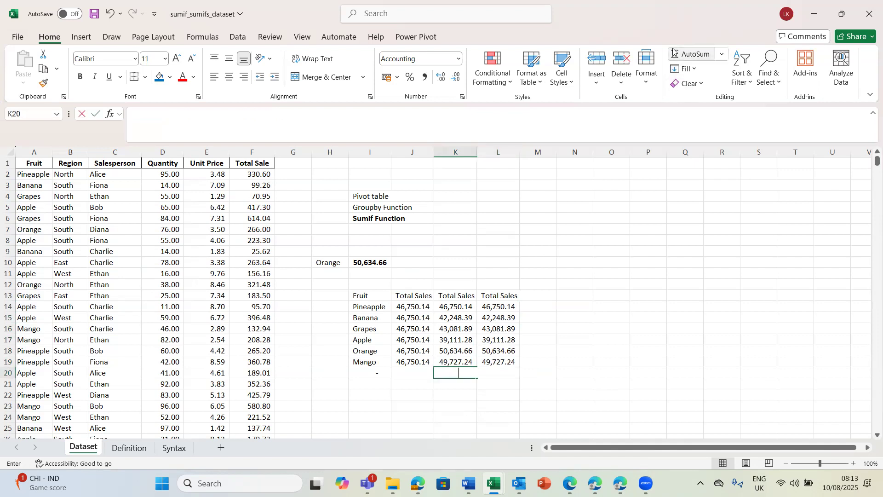
{"action": "key", "text": "Return"}
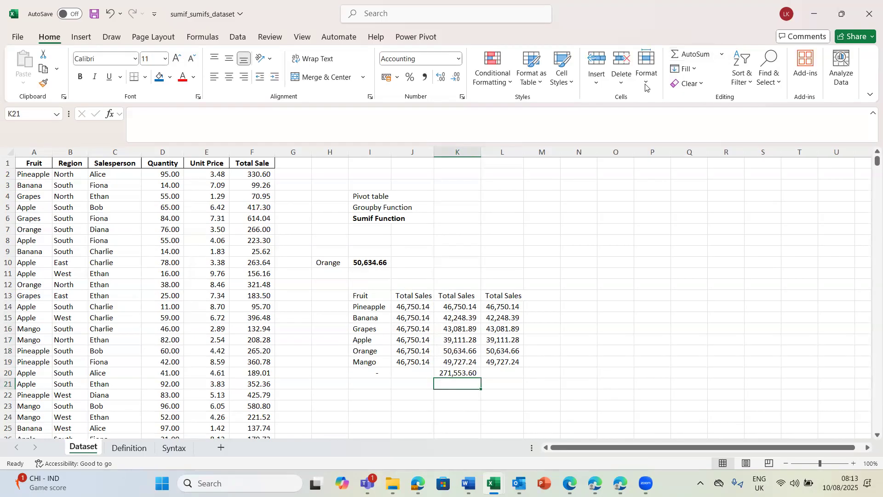
Step: Copy the K20 total formula to L20 and autofit column L to its contents
{"action": "left_click", "coordinate": [450, 371]}
{"action": "key", "text": "ctrl+c"}
{"action": "left_click", "coordinate": [492, 370]}
{"action": "key", "text": "Return"}
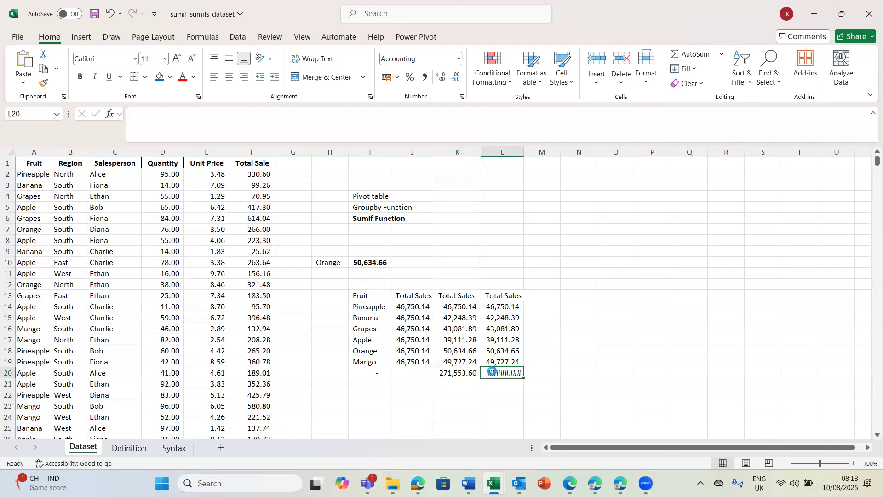
{"action": "double_click", "coordinate": [524, 155]}
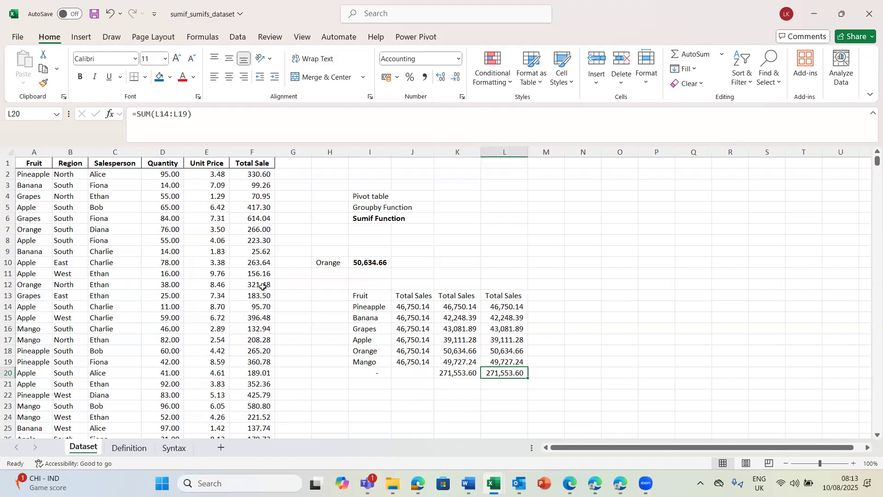
Step: Autofit column F to show the dataset's grand total in F1002, and compare it with the fruit total in L20
{"action": "left_click", "coordinate": [260, 311]}
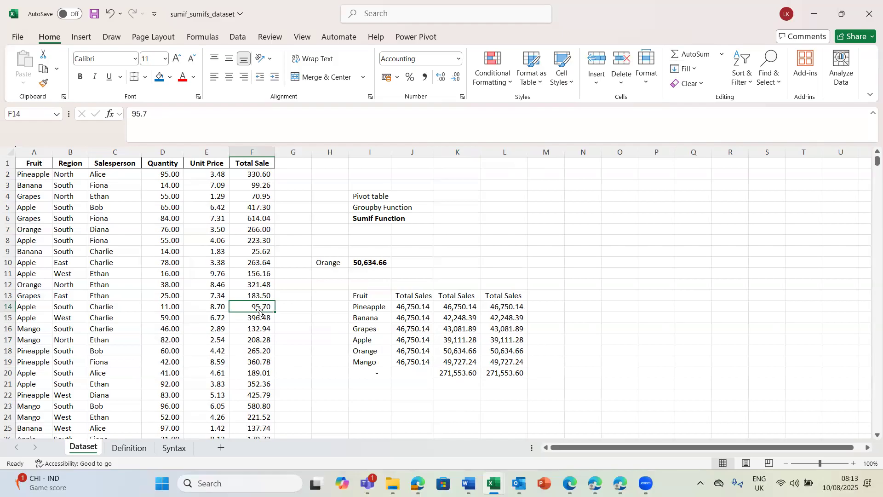
{"action": "left_click", "coordinate": [260, 296]}
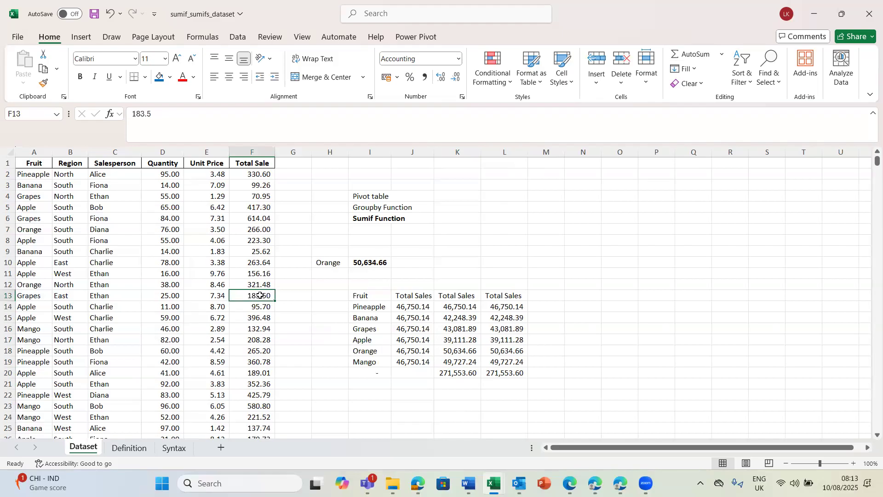
{"action": "key", "text": "ctrl+Down"}
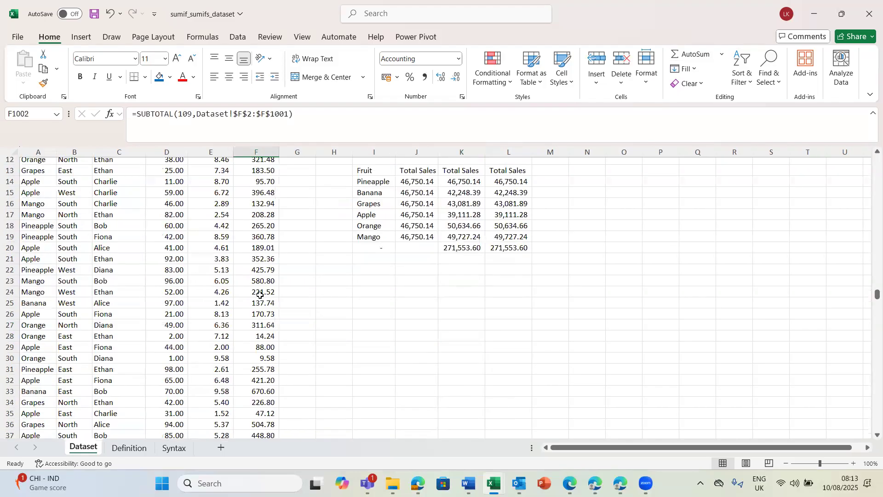
{"action": "double_click", "coordinate": [277, 153]}
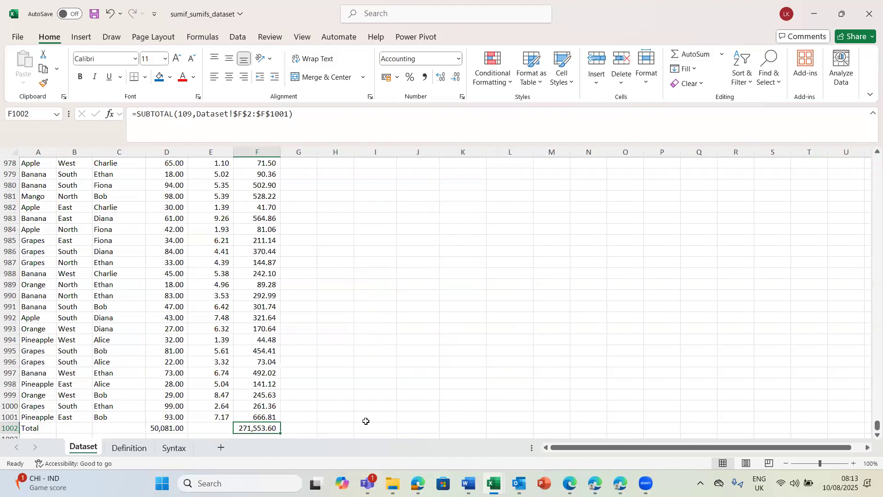
{"action": "key", "text": "ctrl+Up"}
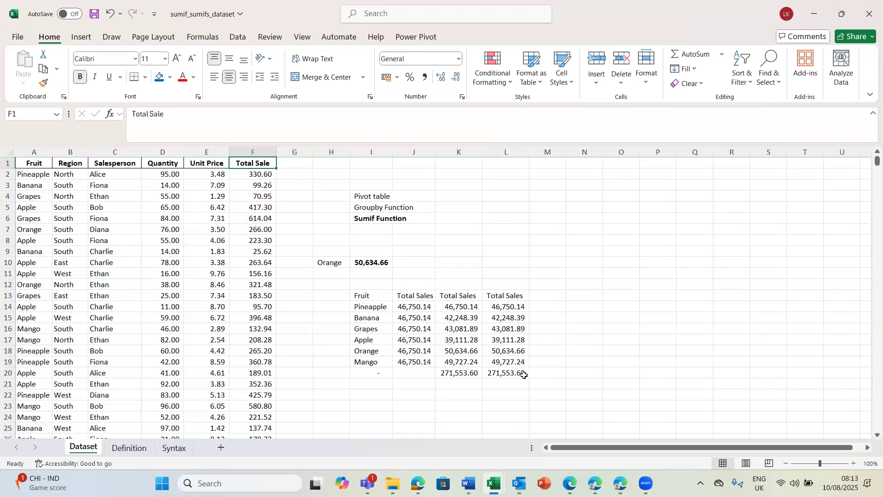
{"action": "left_click", "coordinate": [515, 371]}
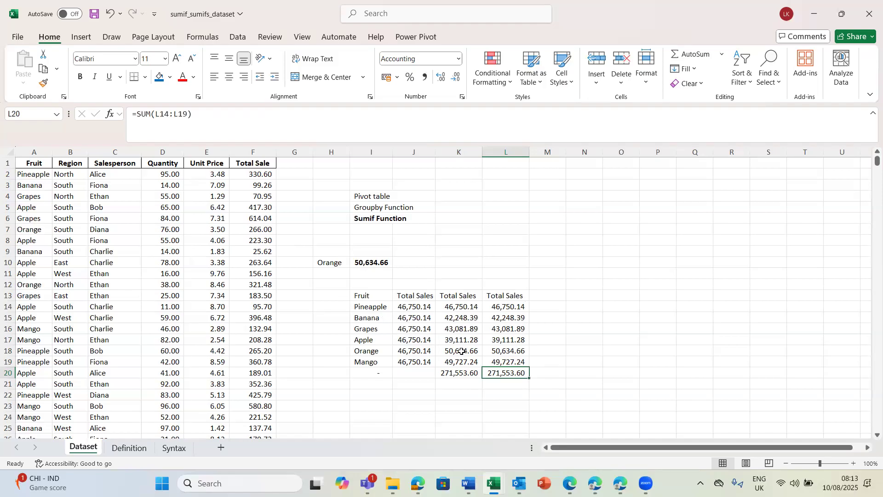
{"action": "left_click", "coordinate": [385, 306]}
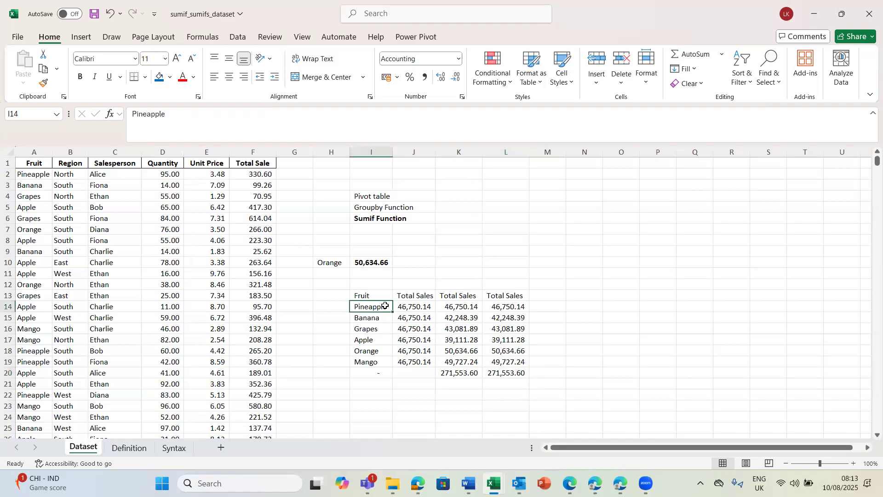